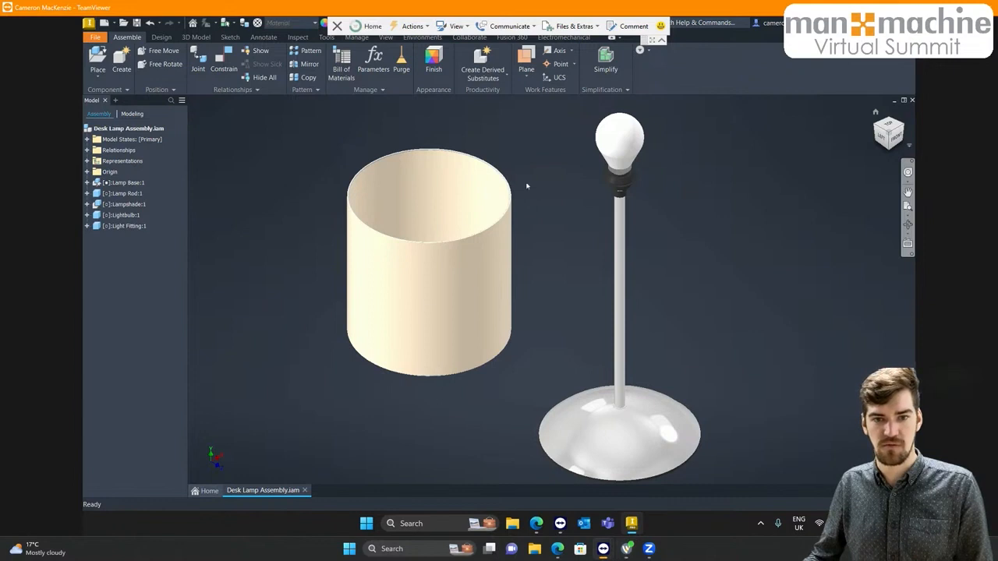
Start a joint and place its first origin at the centre of the ring inside the lampshade
middle_drag(541, 187, 518, 180)
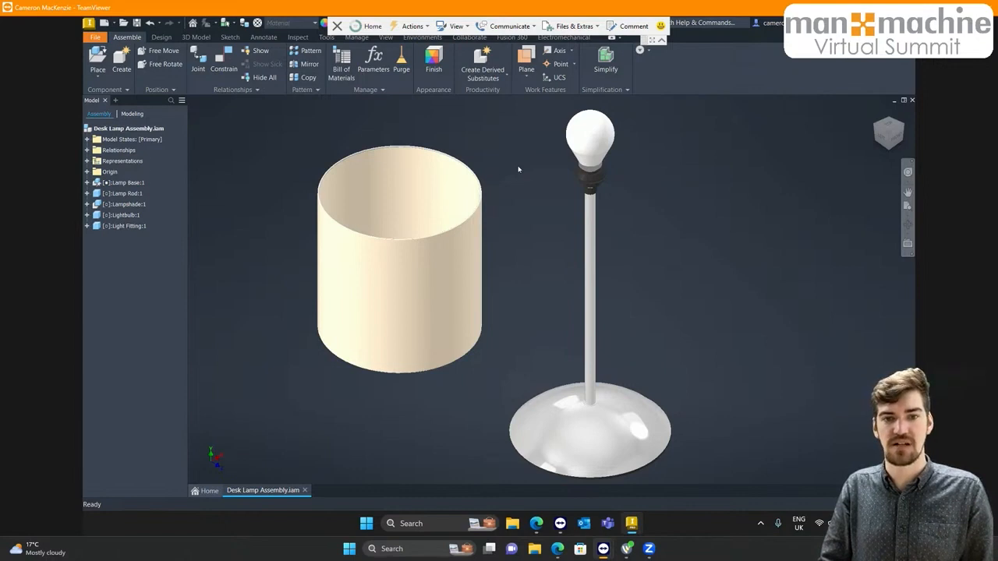
key(j)
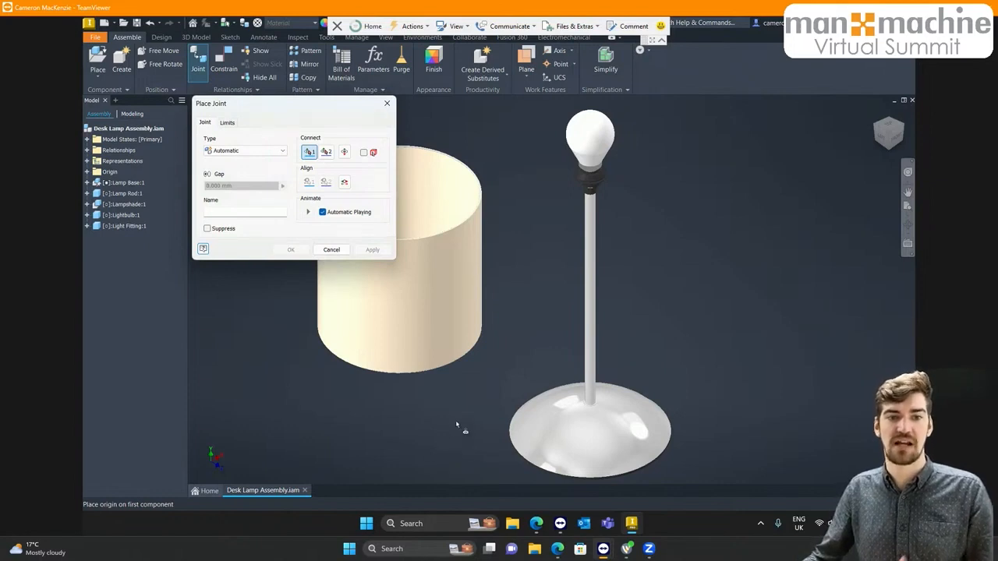
middle_drag(447, 352, 568, 358)
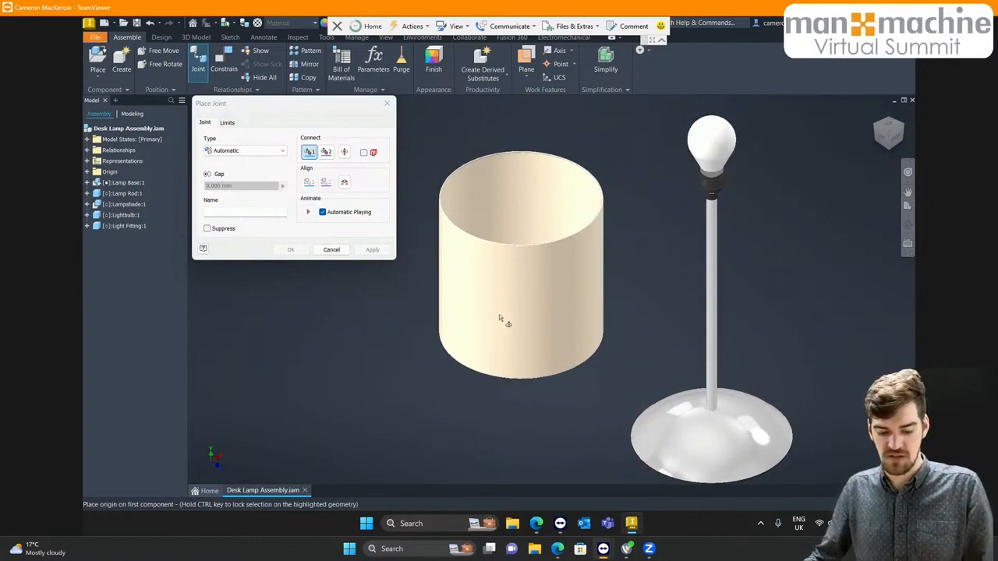
shift+middle_drag(499, 314, 502, 341)
scroll(519, 206, up, 5)
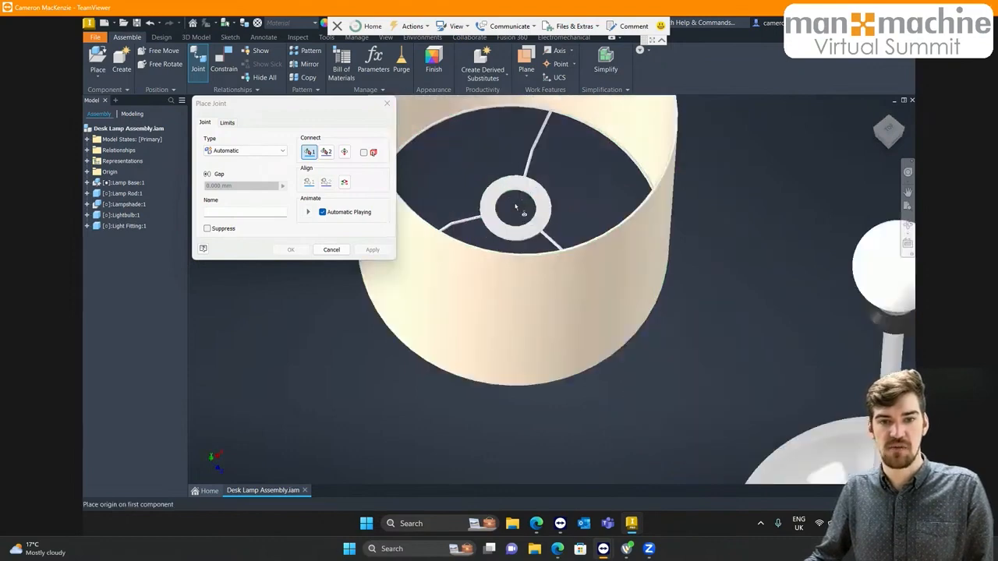
click(533, 120)
scroll(508, 229, down, 8)
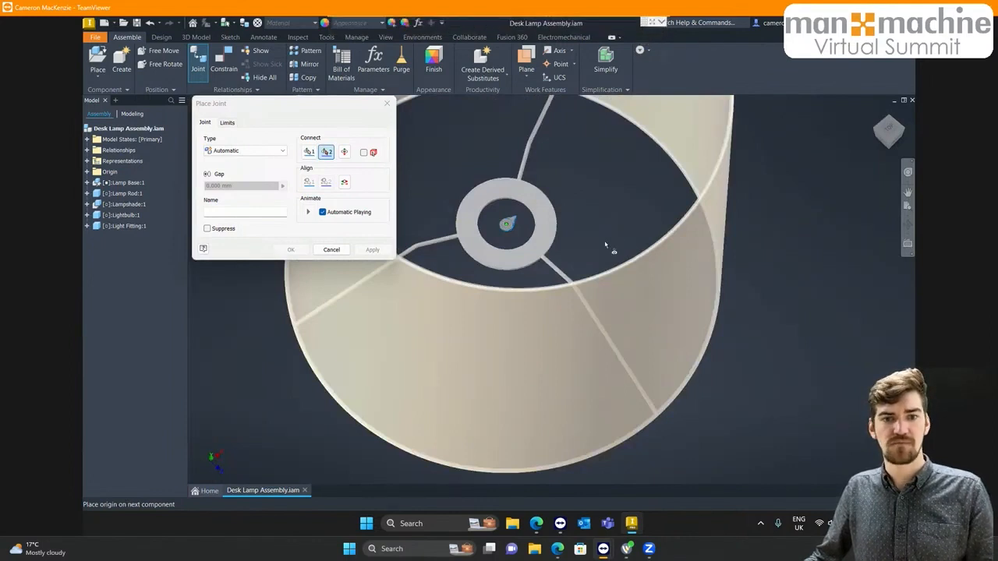
Place the second joint origin on the light fitting's circular edge and apply the rotational joint to mount the lampshade
scroll(597, 241, down, 5)
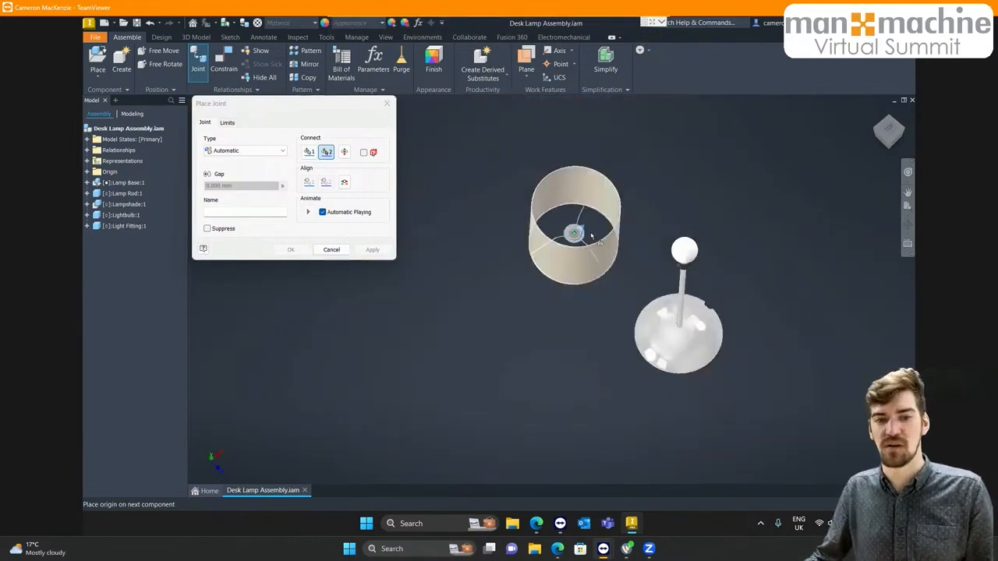
scroll(601, 237, up, 3)
shift+middle_drag(648, 267, 646, 250)
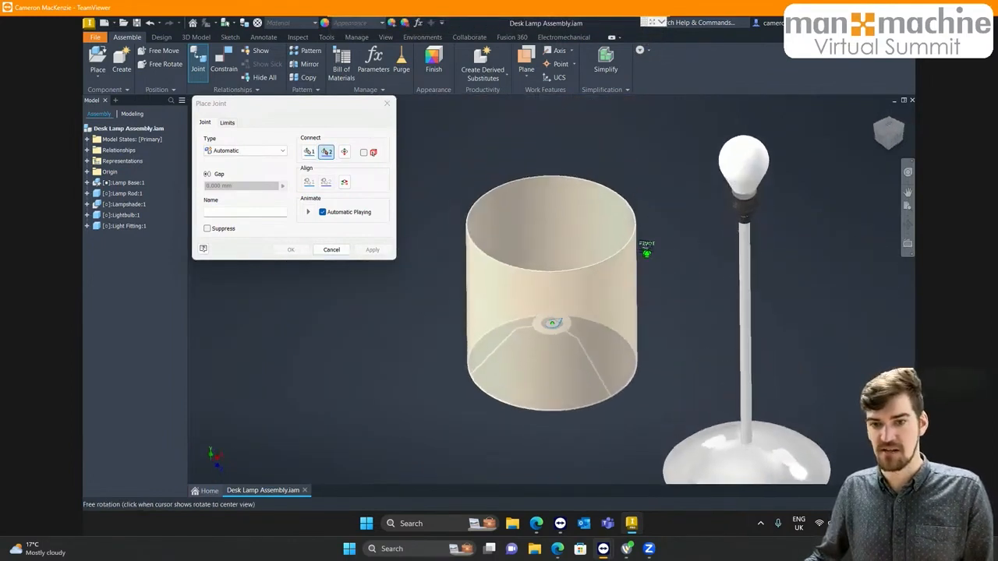
scroll(750, 238, up, 5)
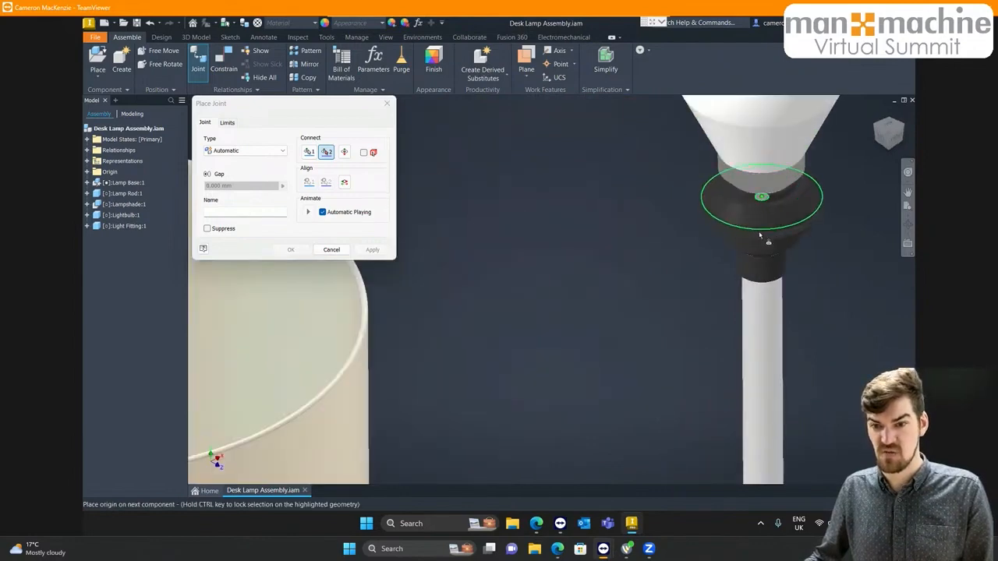
scroll(764, 238, up, 3)
click(772, 258)
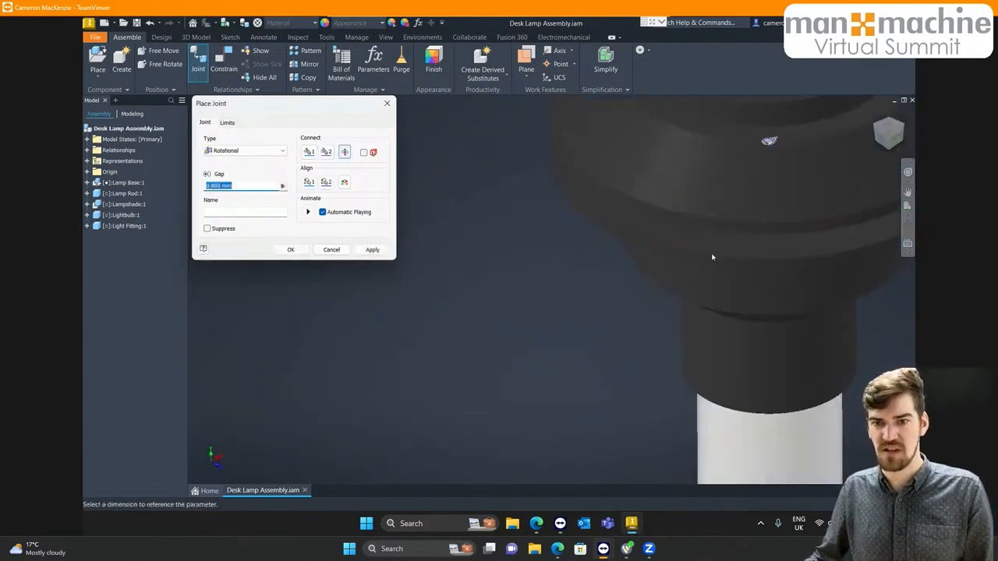
scroll(712, 257, down, 5)
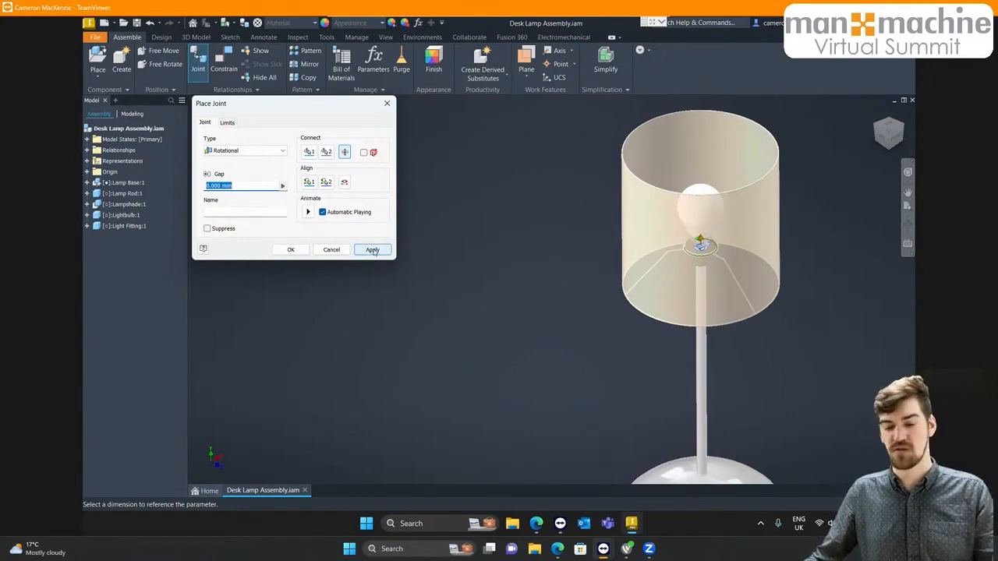
click(373, 250)
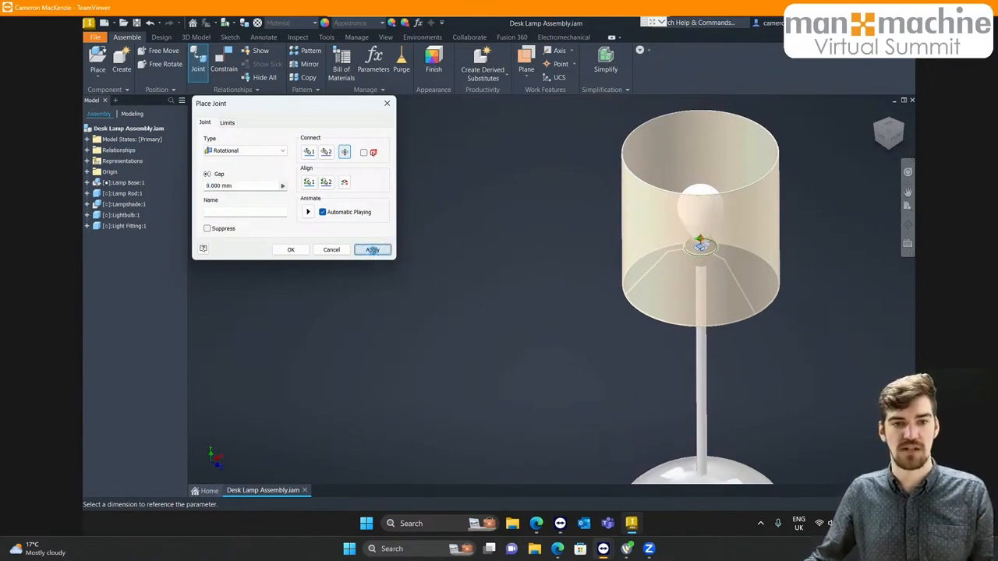
click(386, 103)
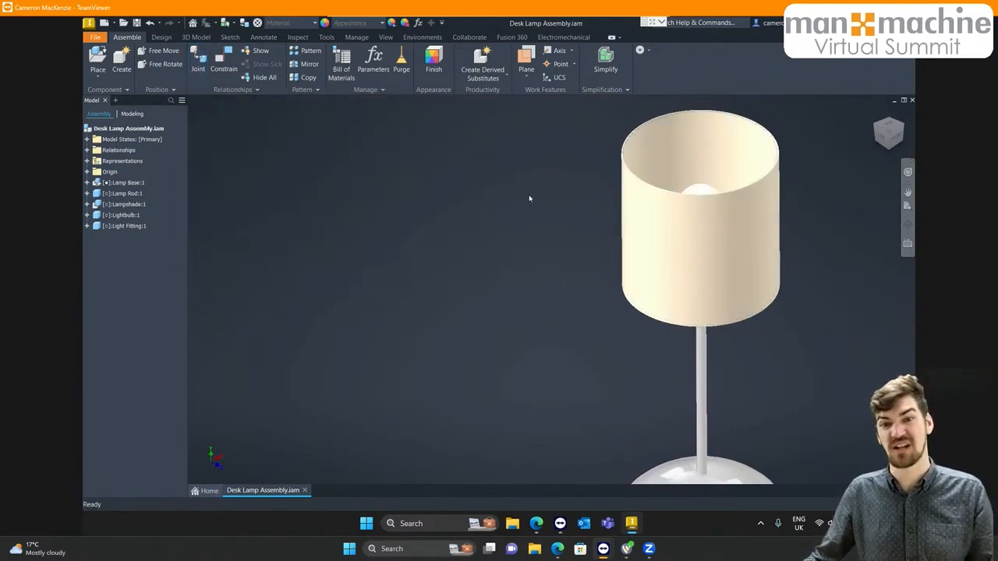
Open the assembly parameters and examine the available user parameter types and the value options of the Complete parameter
scroll(383, 216, down, 5)
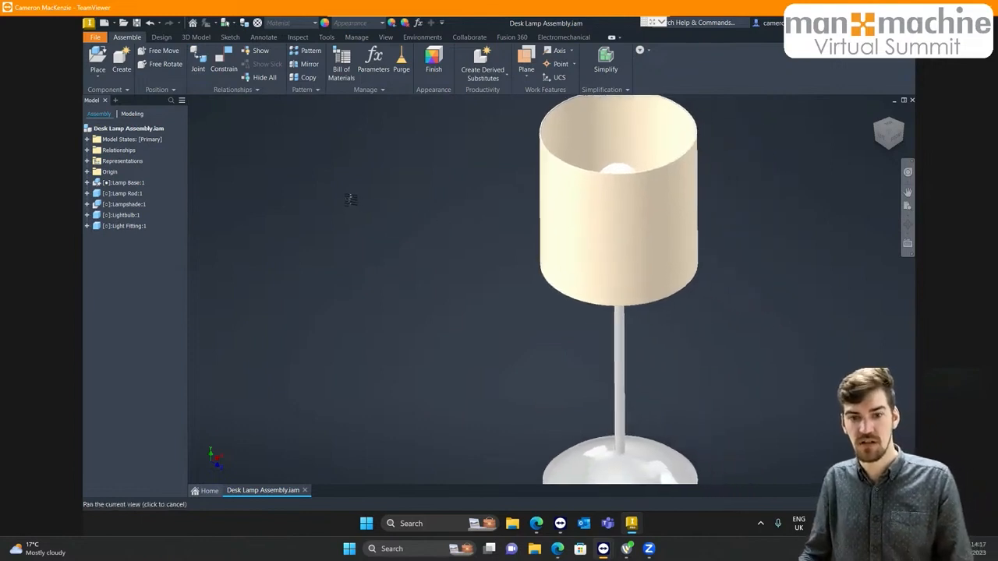
middle_drag(453, 258, 436, 275)
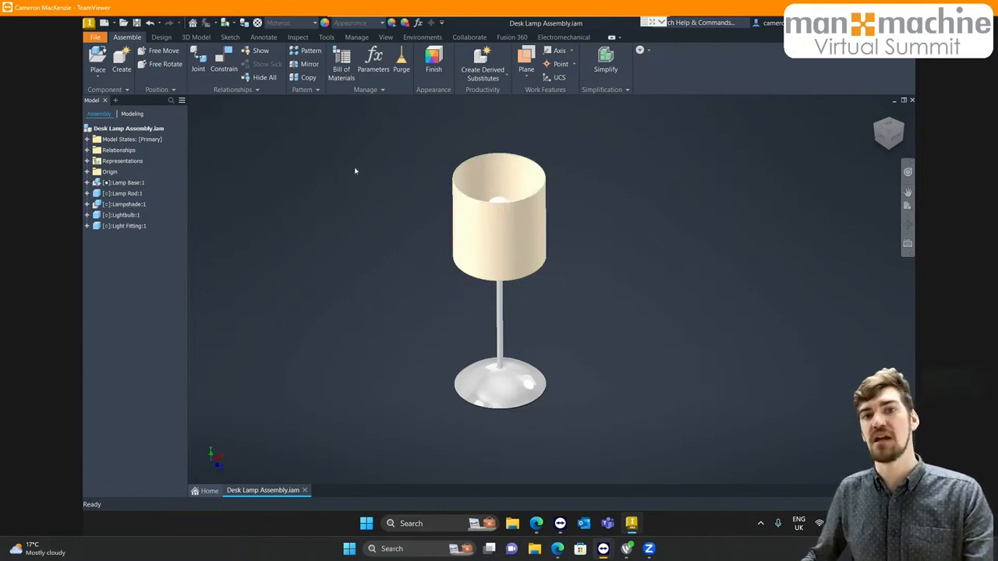
click(373, 68)
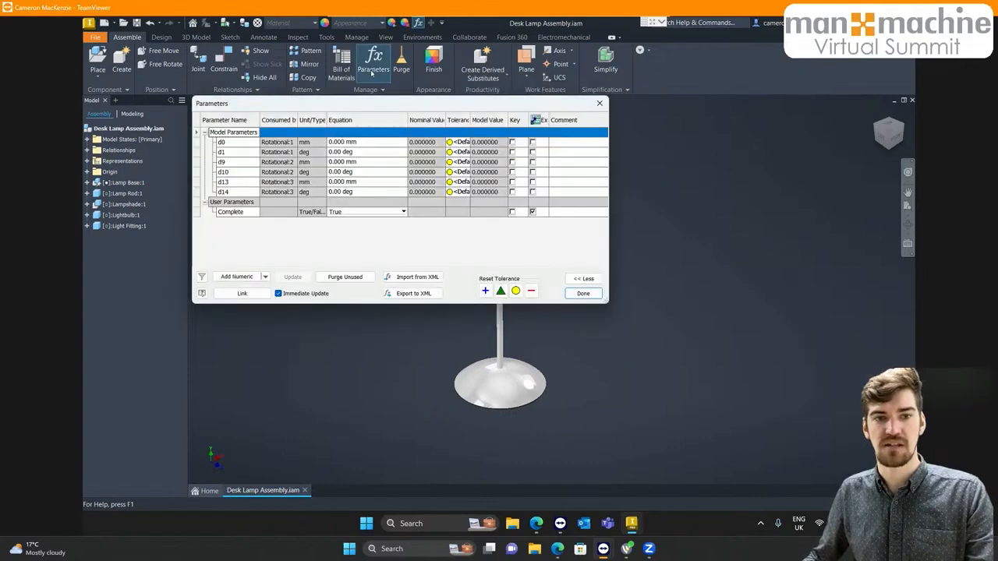
drag(371, 103, 493, 113)
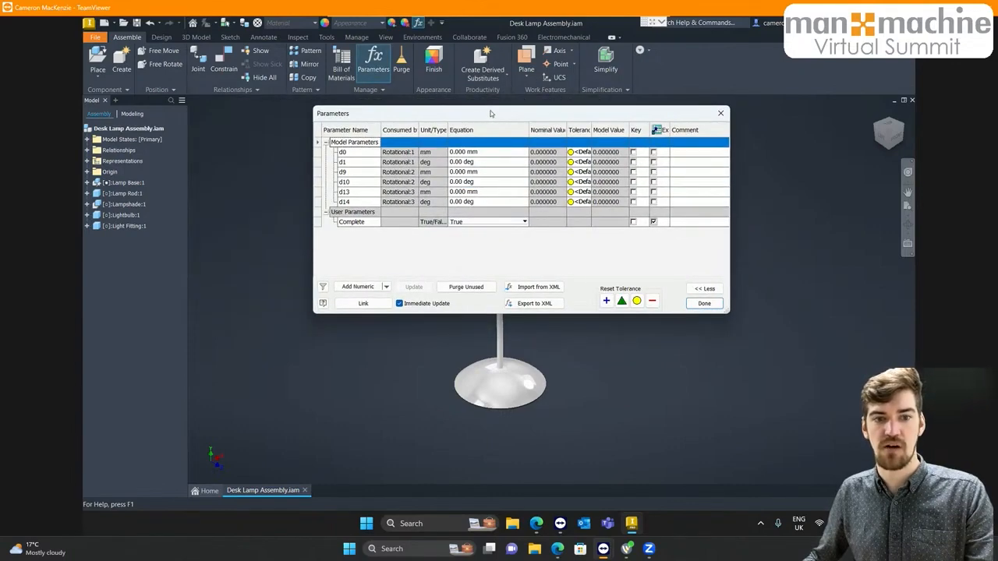
click(385, 287)
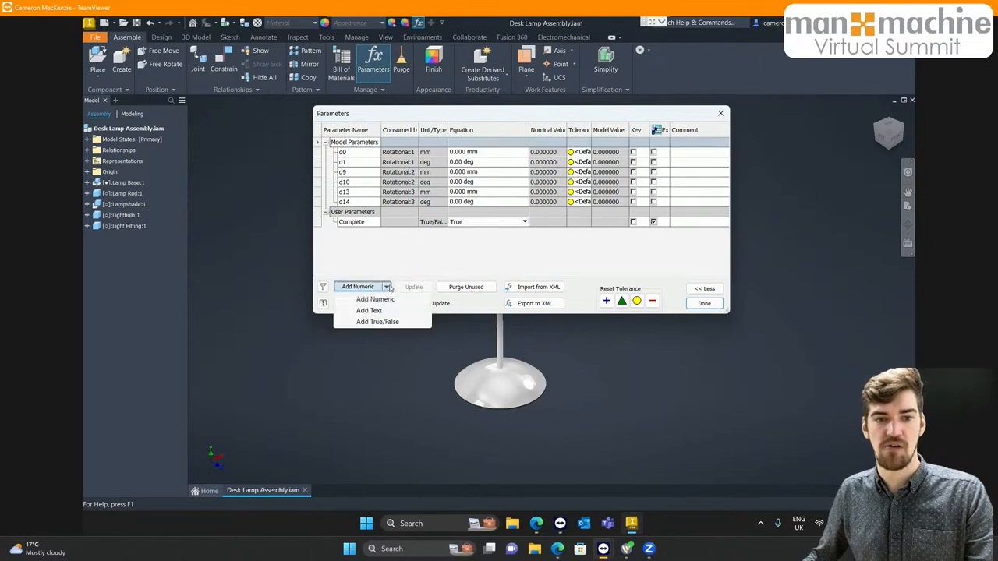
click(379, 246)
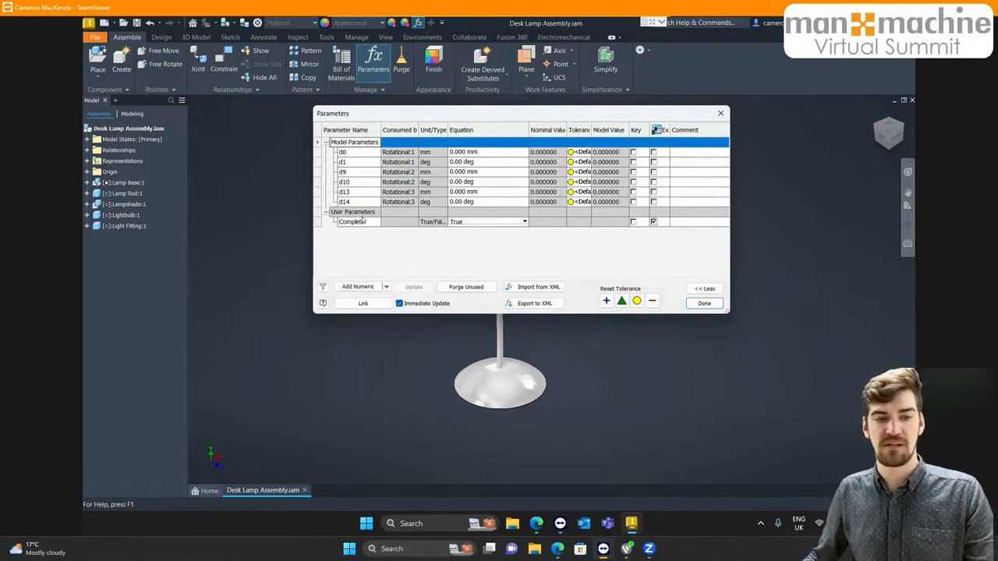
click(465, 223)
click(465, 226)
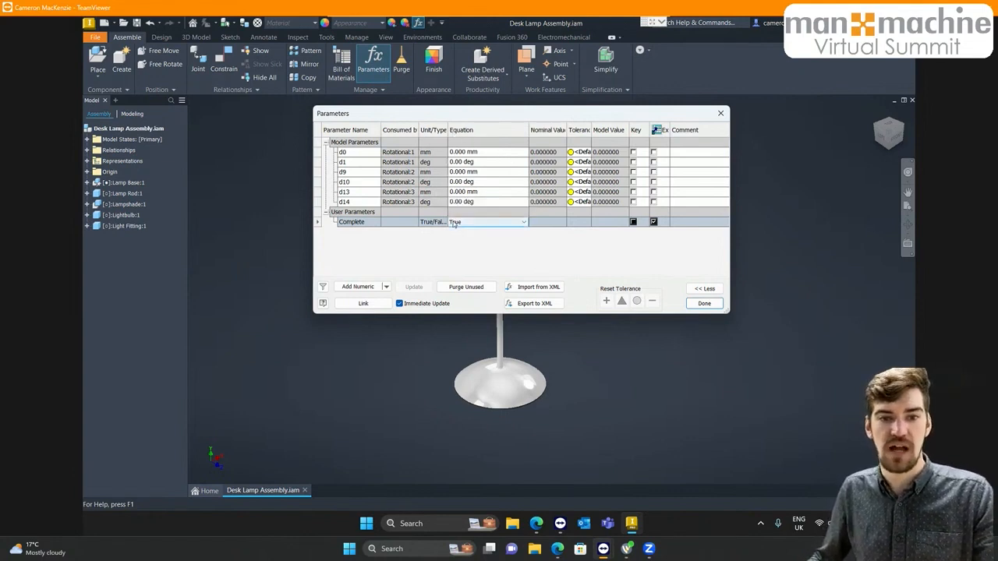
Preview the Text and Yes or No property types in the Complete parameter's custom property format, and close it without applying
right_click(363, 225)
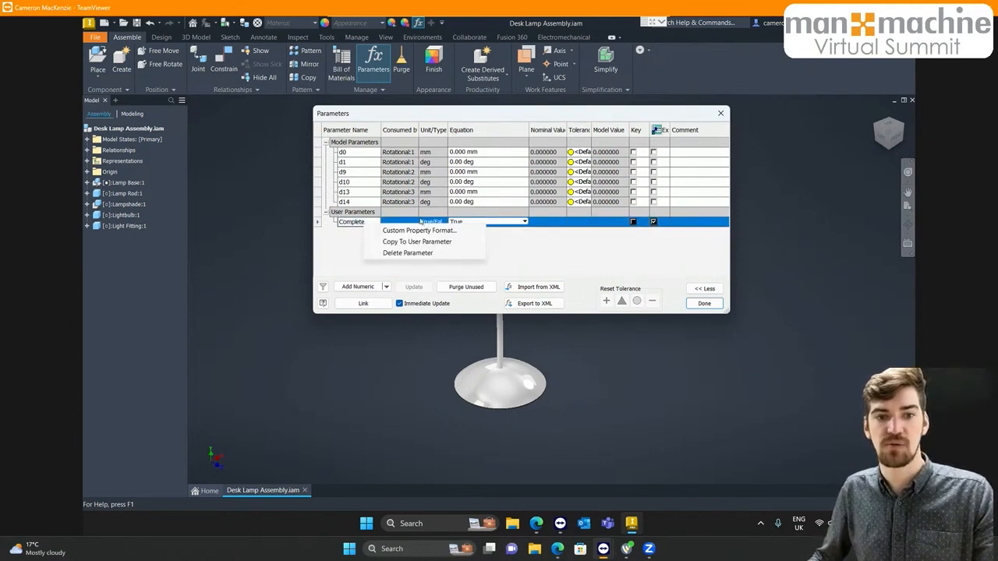
click(402, 231)
drag(264, 109, 464, 249)
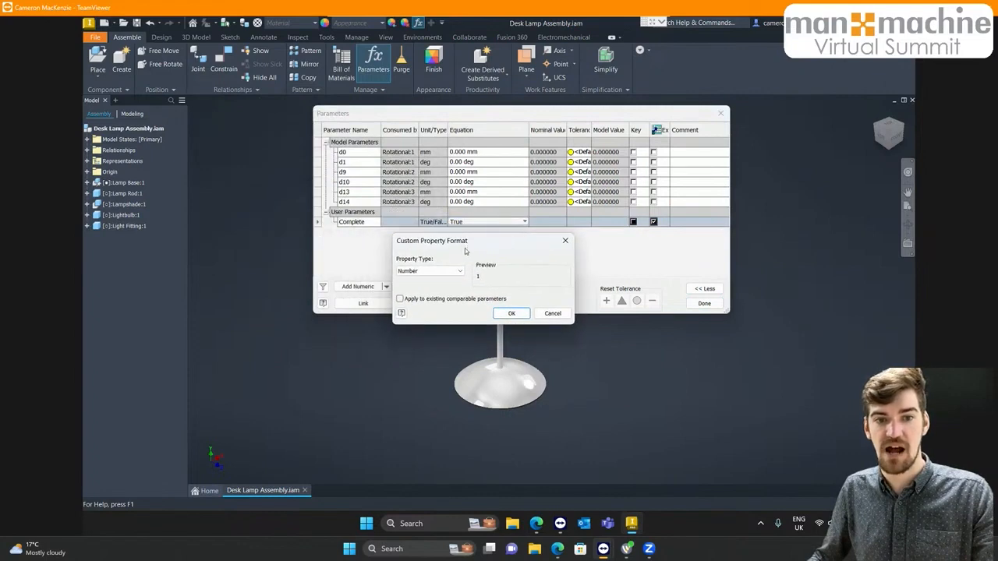
click(440, 273)
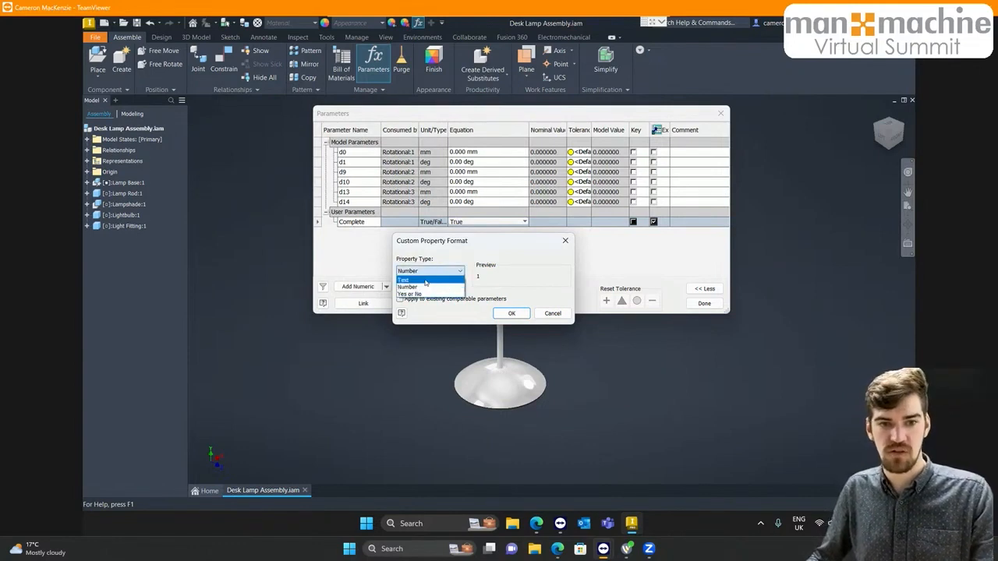
click(424, 281)
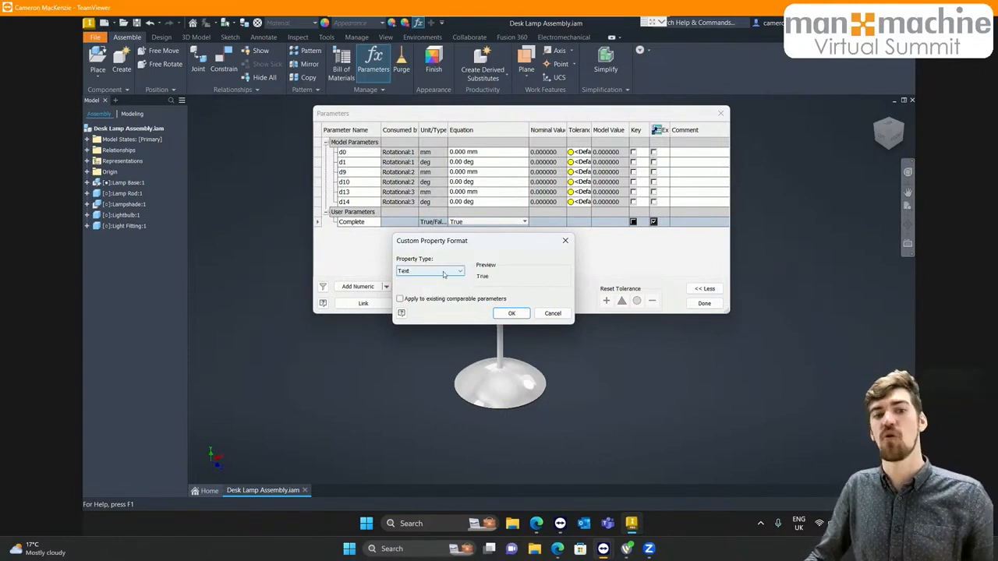
click(444, 273)
click(417, 296)
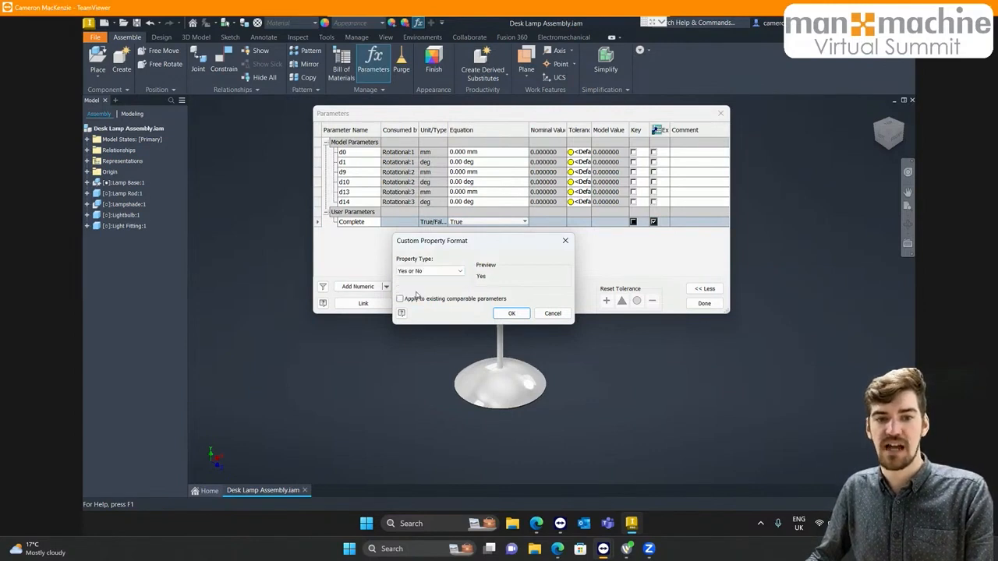
click(566, 240)
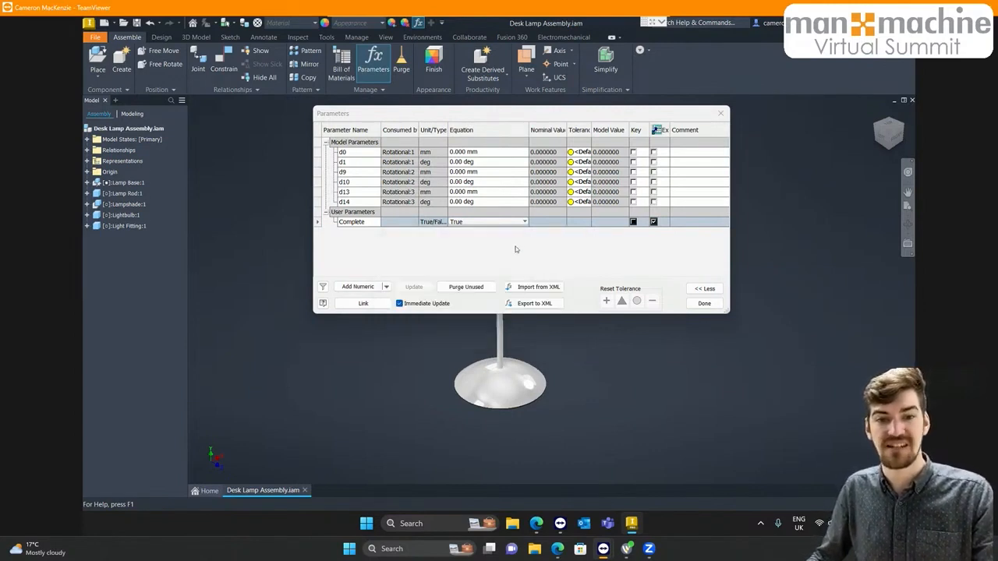
Add a numeric user parameter named Test
click(434, 224)
click(435, 225)
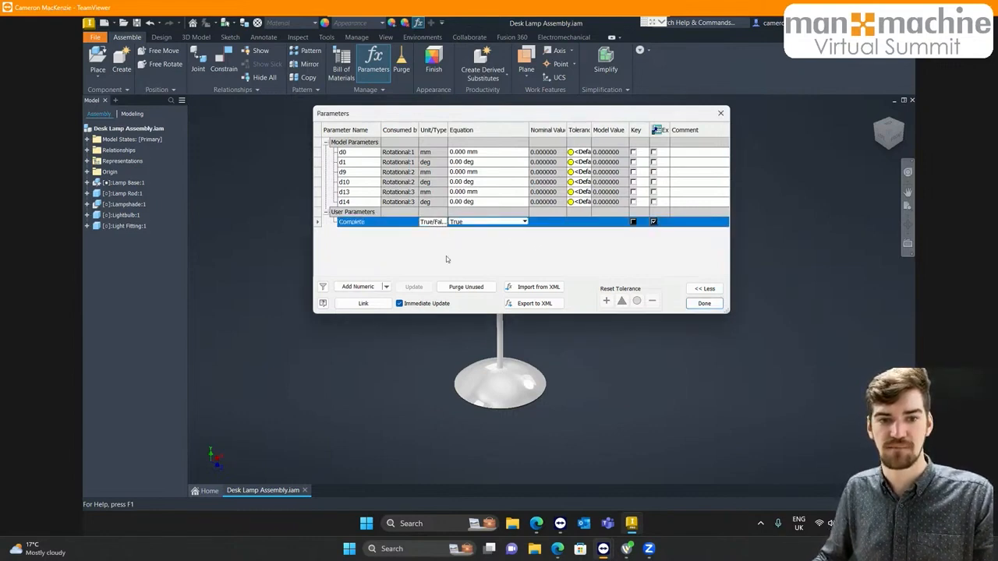
click(428, 203)
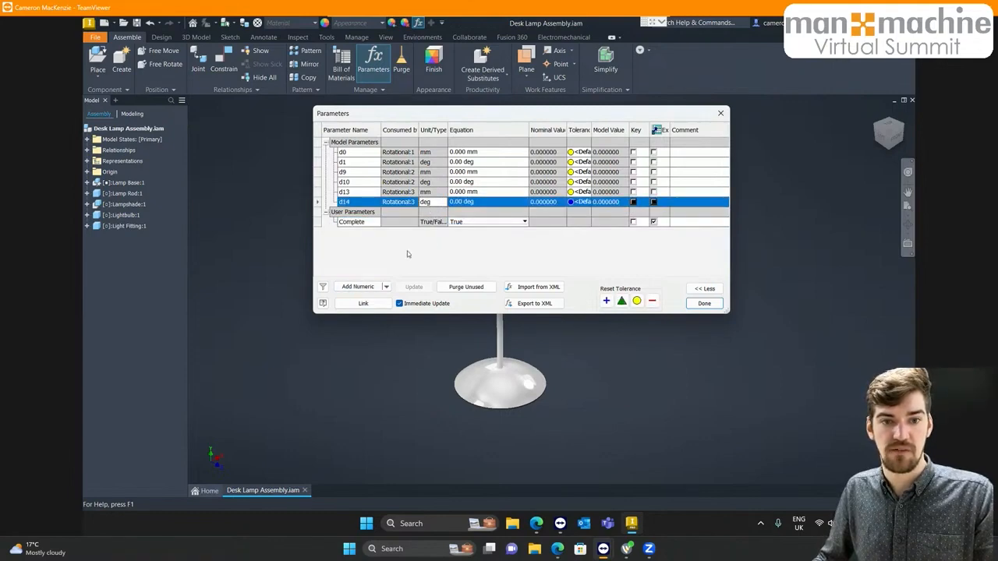
click(359, 288)
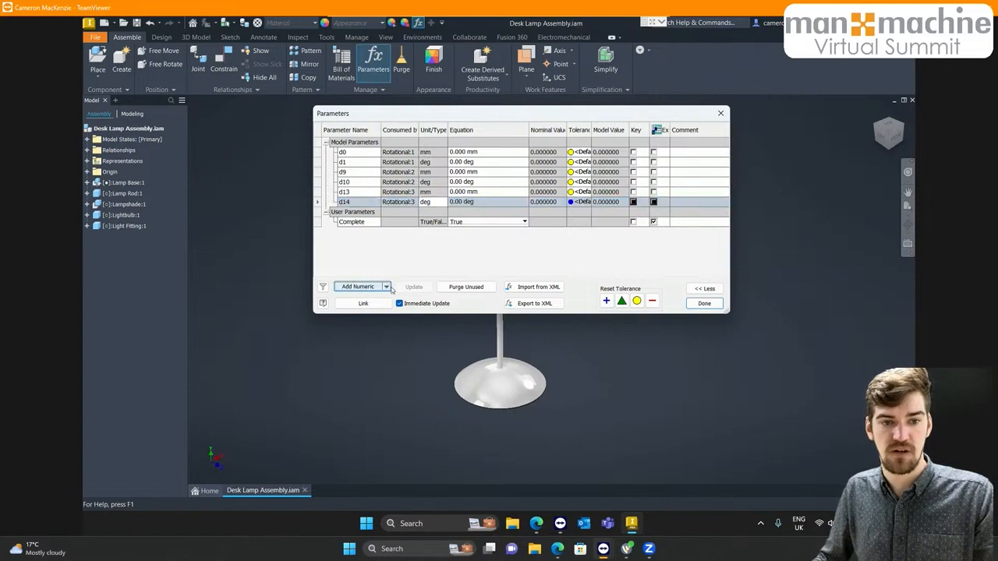
click(386, 287)
click(408, 251)
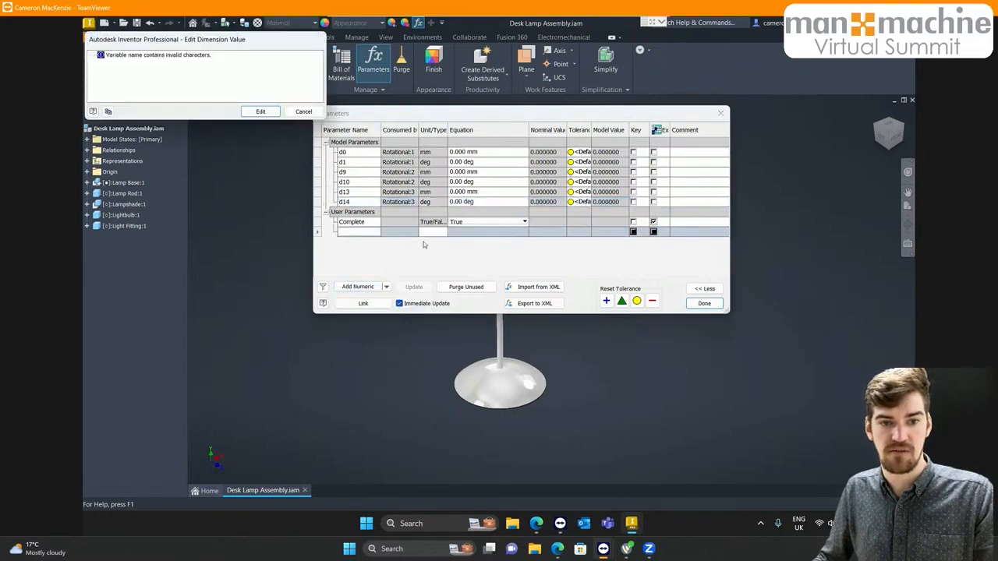
click(260, 112)
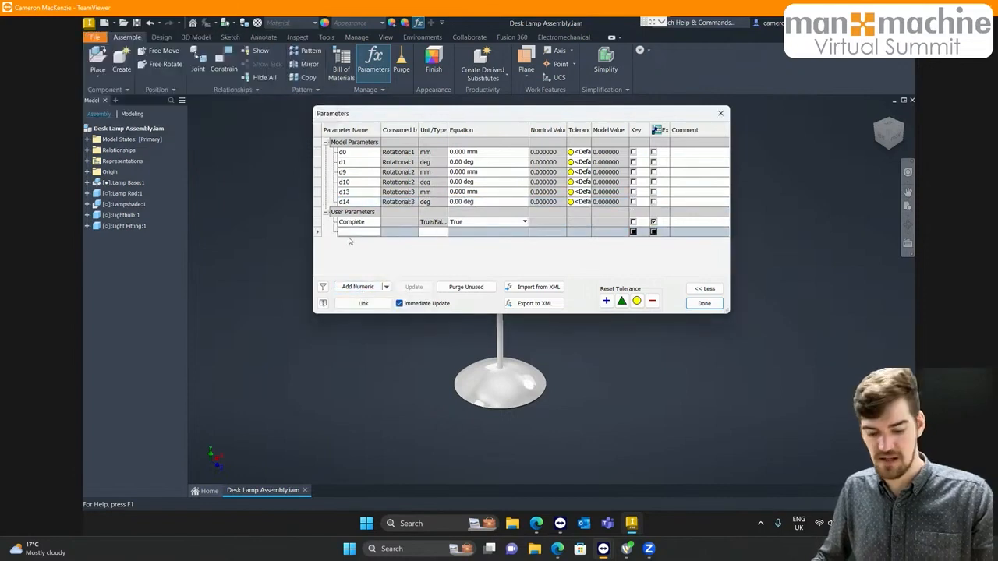
text(Test)
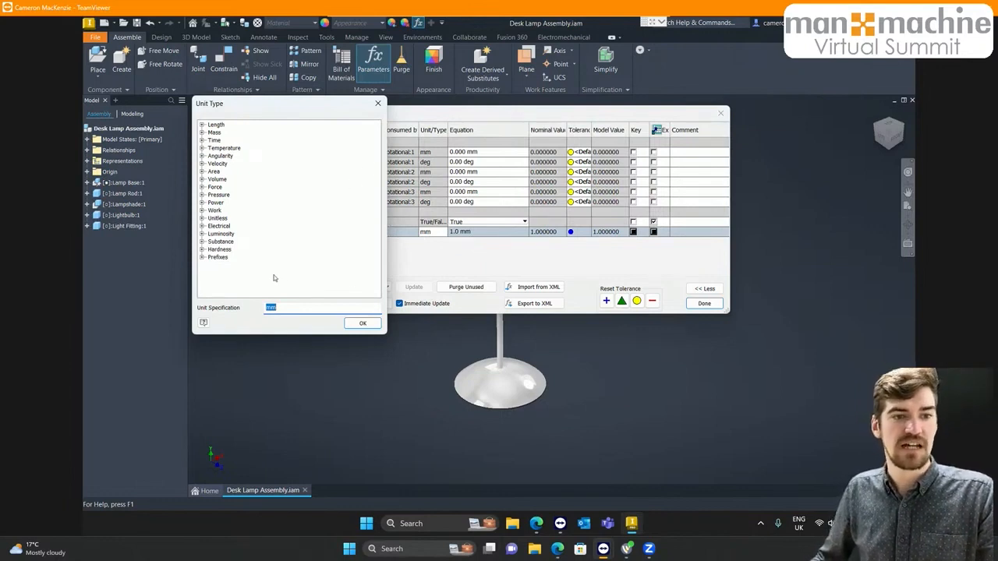
Examine the Hardness units available for the Test parameter, and close the unit selection and the parameters table
click(202, 250)
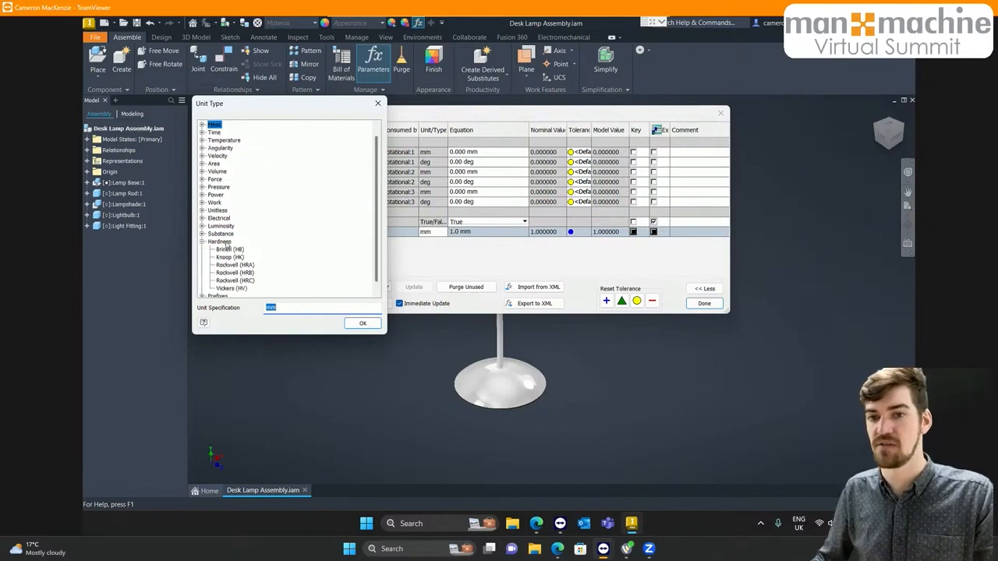
scroll(227, 258, down, 1)
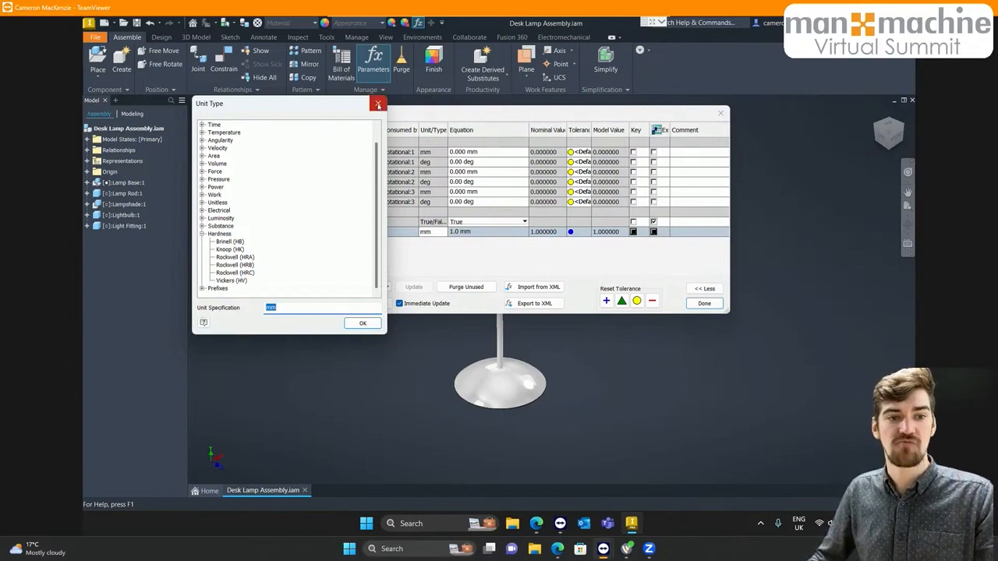
click(378, 105)
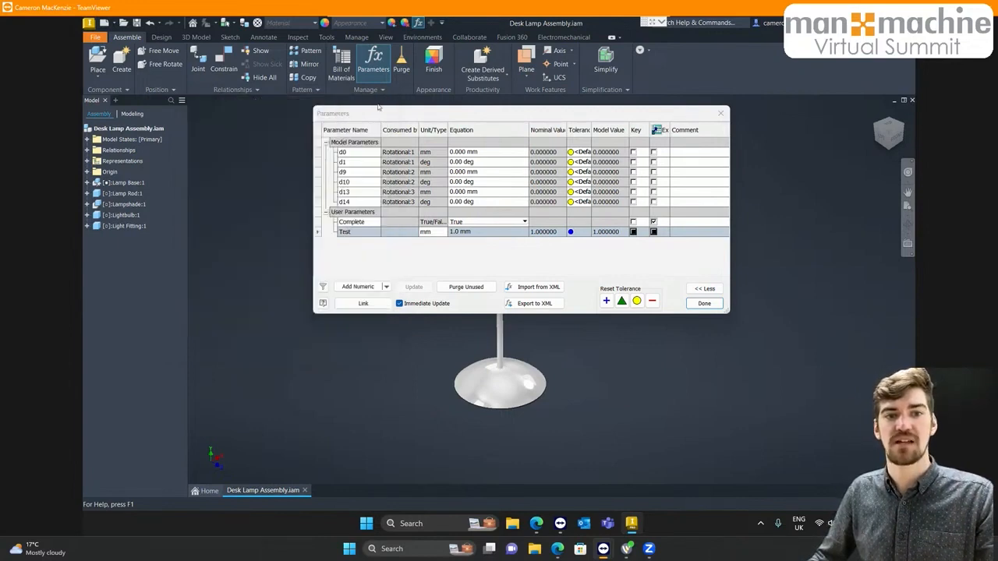
click(722, 115)
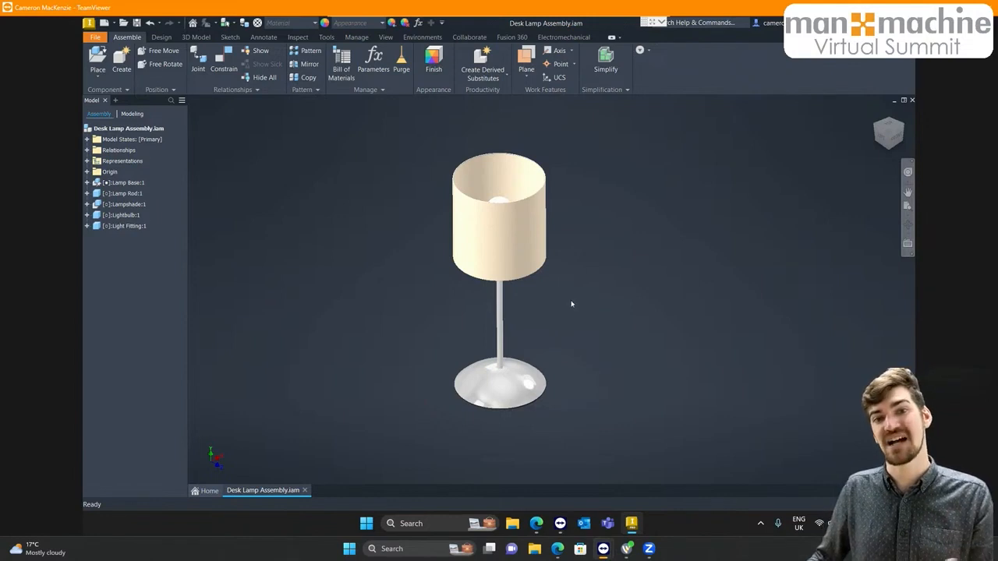
Open the Lamp Rod component for in-place editing within the desk lamp assembly
middle_drag(311, 275, 313, 262)
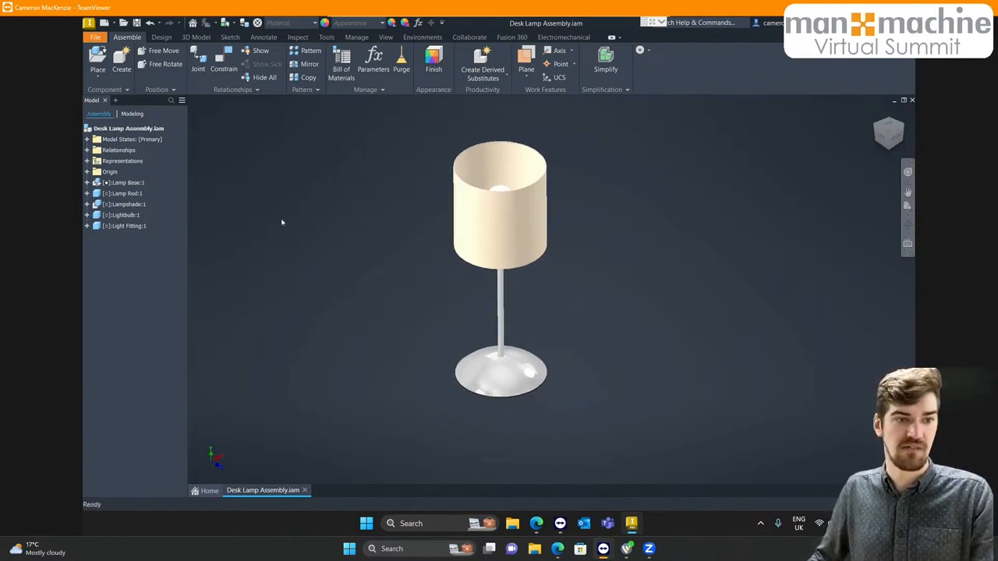
scroll(501, 345, up, 4)
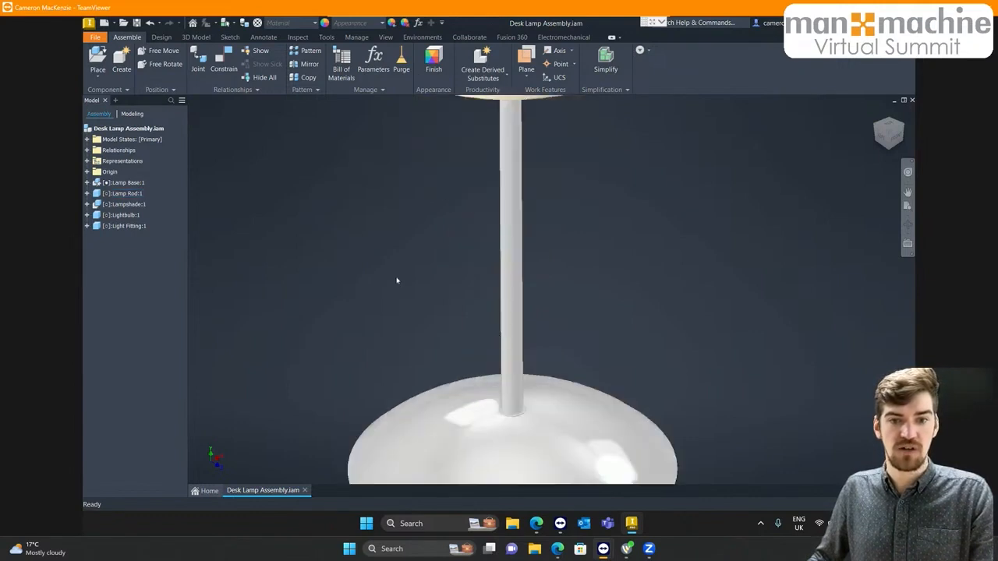
middle_drag(396, 279, 403, 313)
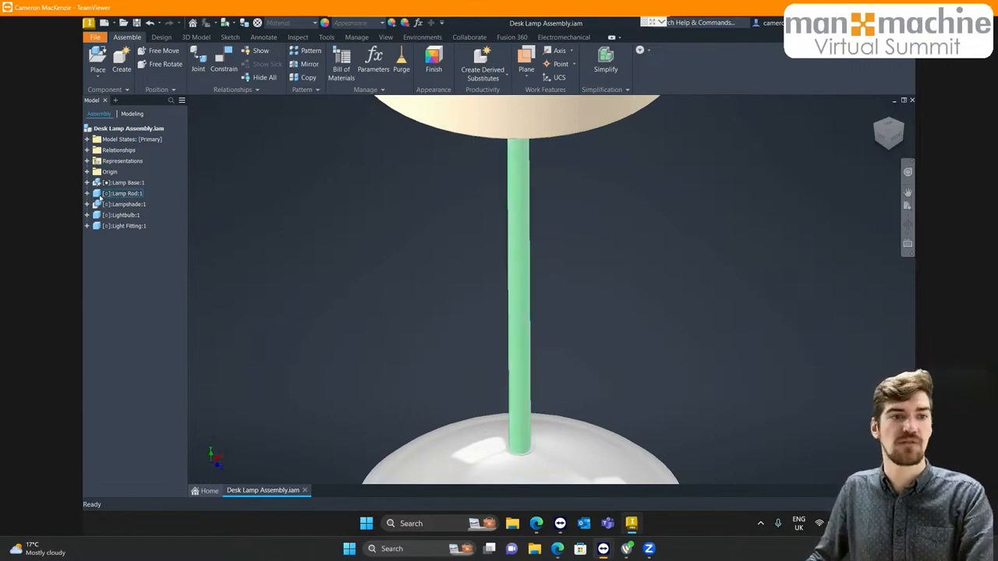
click(121, 193)
double_click(122, 194)
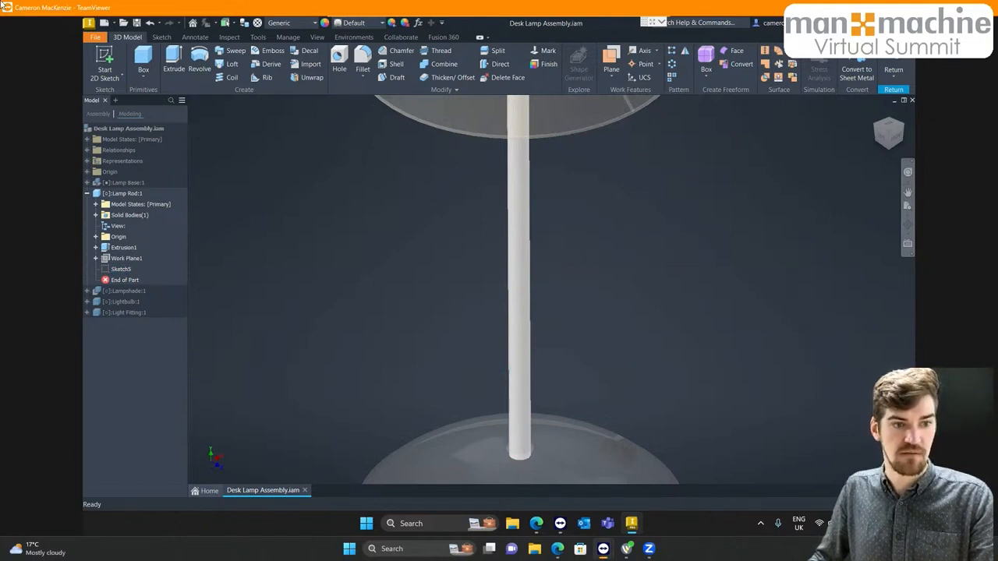
Turn on the visibility of the Man and Machine text sketch in the Lamp Rod
right_click(124, 270)
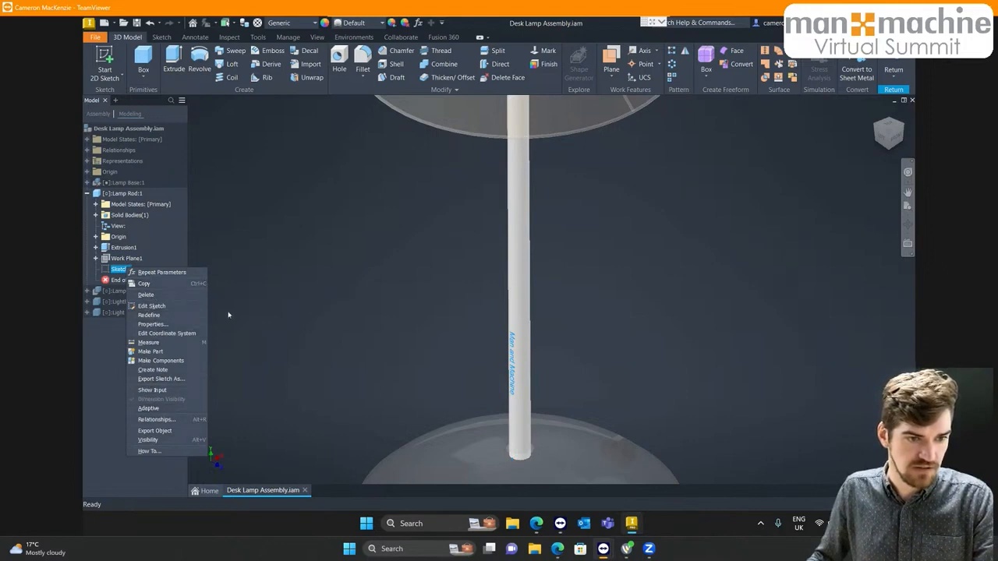
click(320, 274)
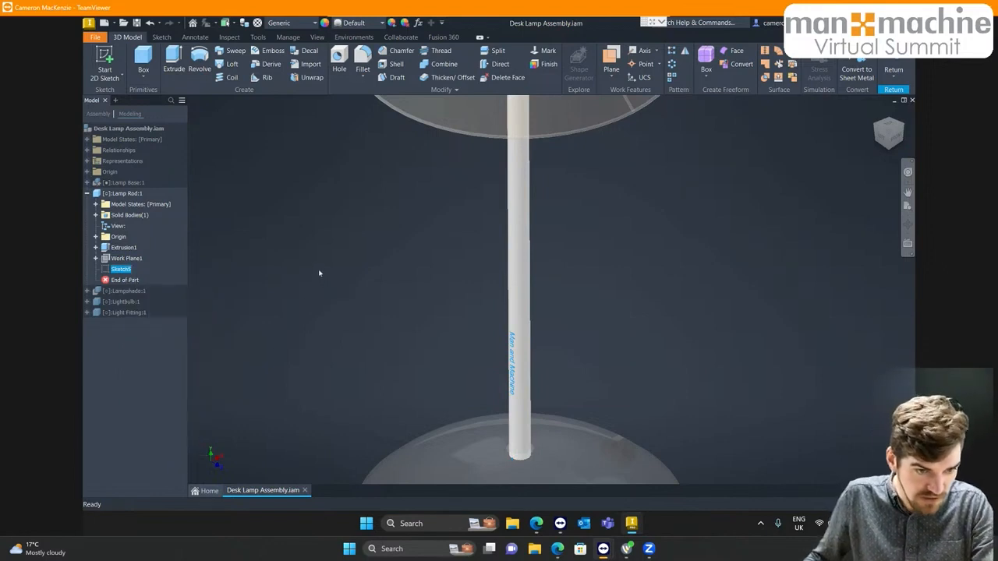
right_click(126, 270)
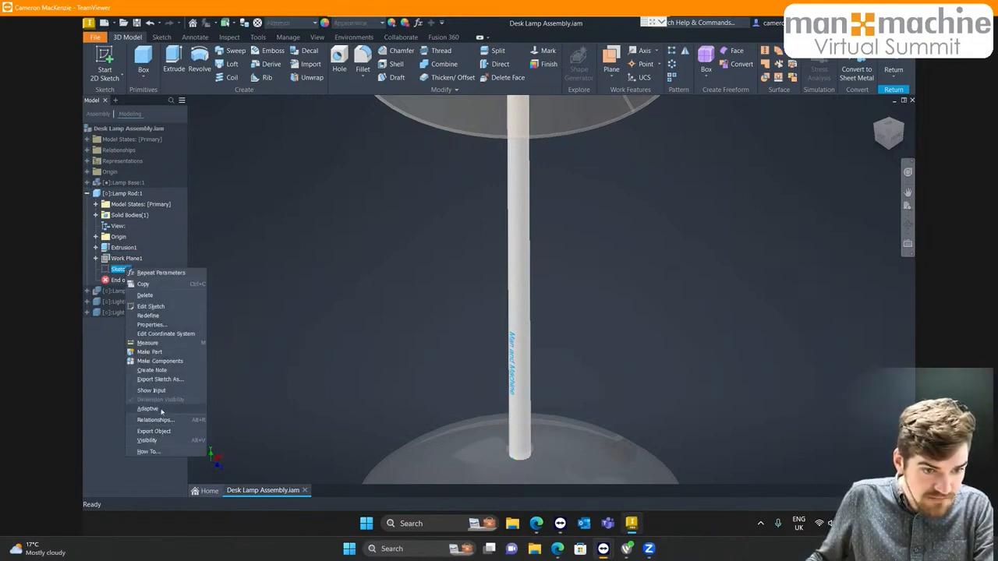
click(149, 441)
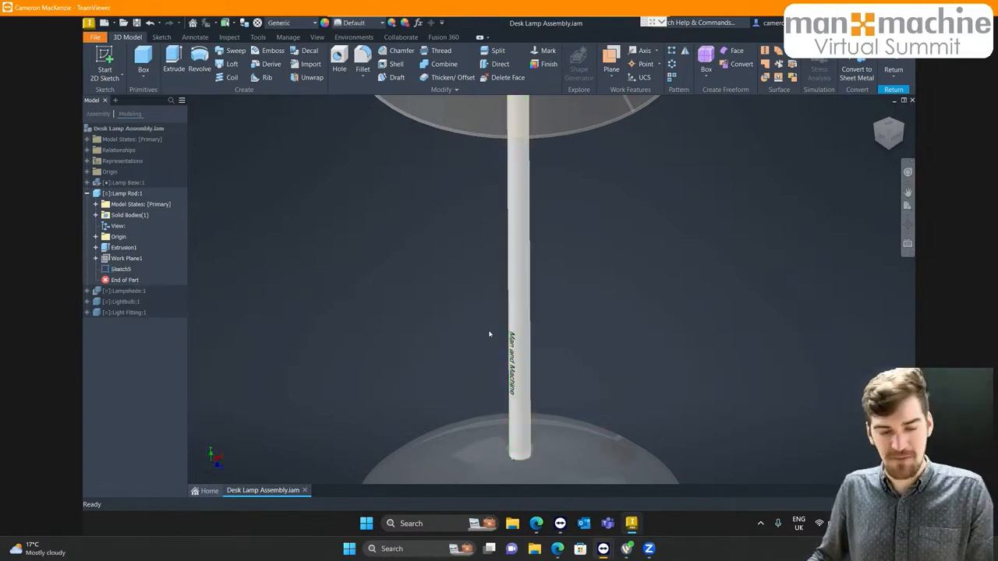
Mark the Man and Machine sketch text onto the rod with the Mark Surface style and the projection method
shift+middle_drag(490, 334, 495, 285)
scroll(492, 286, down, 5)
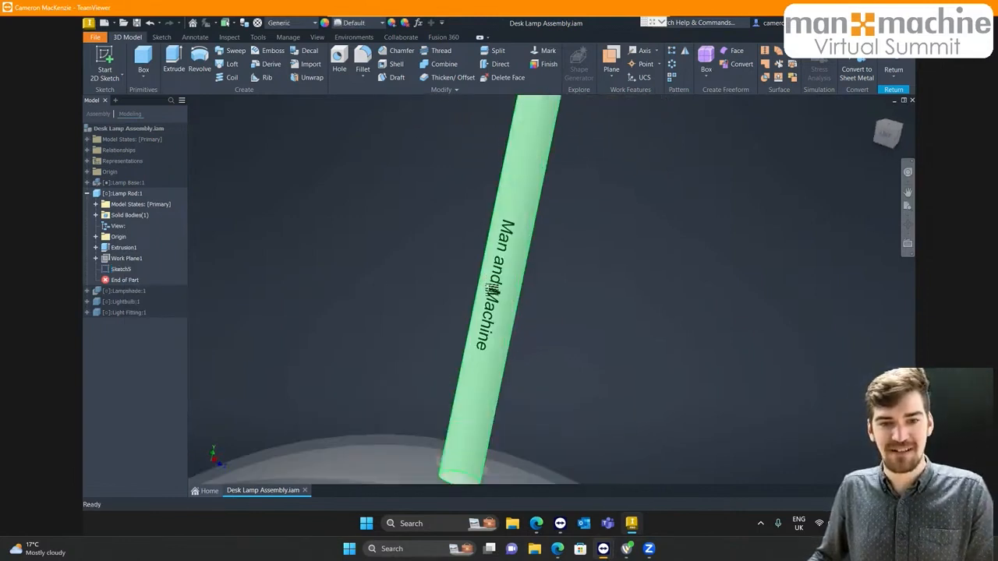
scroll(341, 257, up, 3)
shift+middle_drag(341, 257, 354, 280)
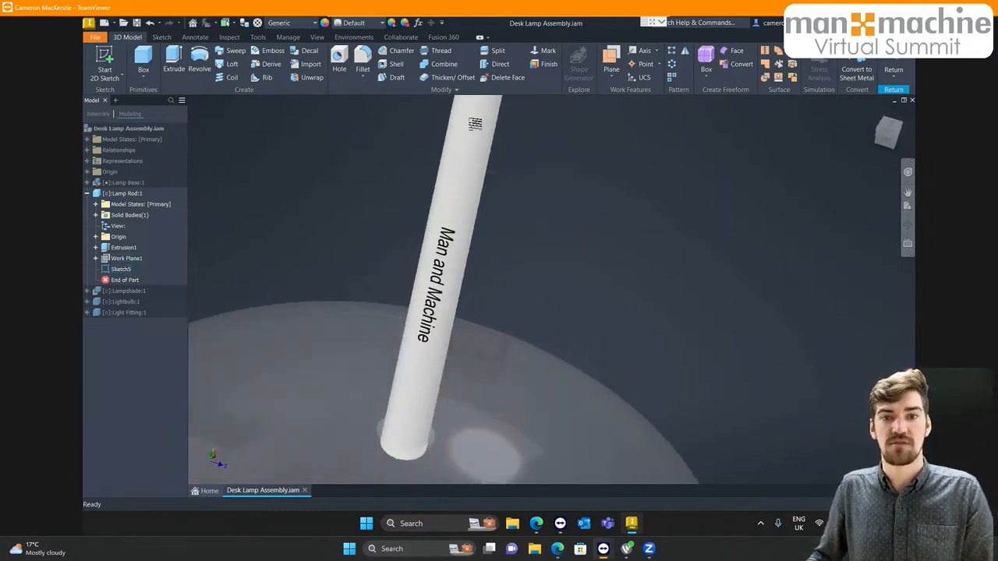
click(547, 51)
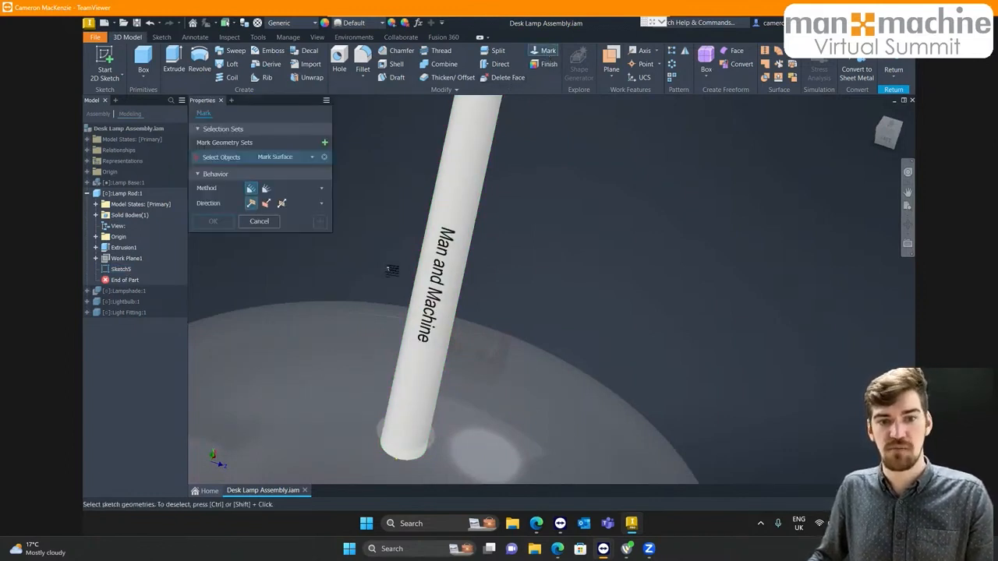
click(430, 259)
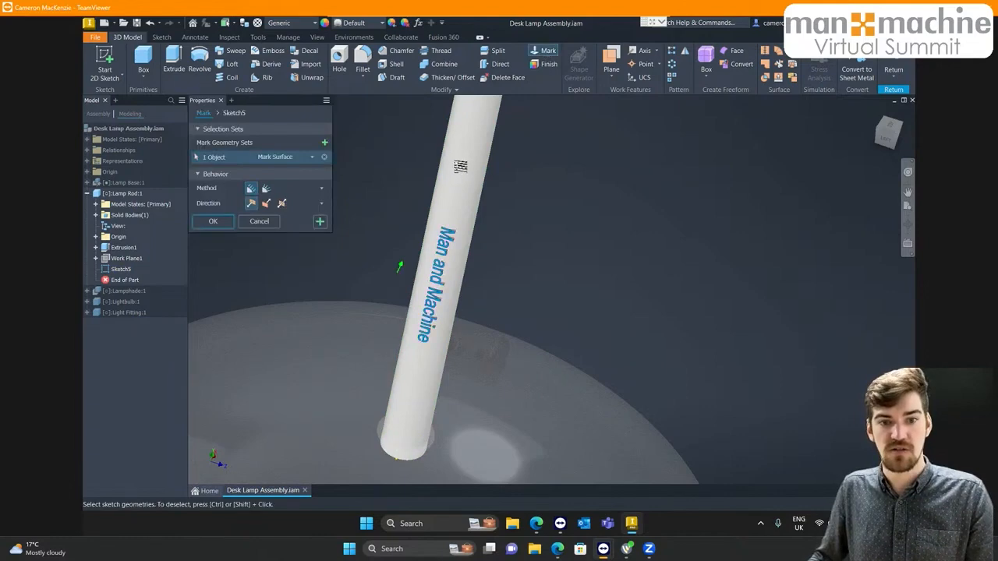
scroll(449, 245, up, 5)
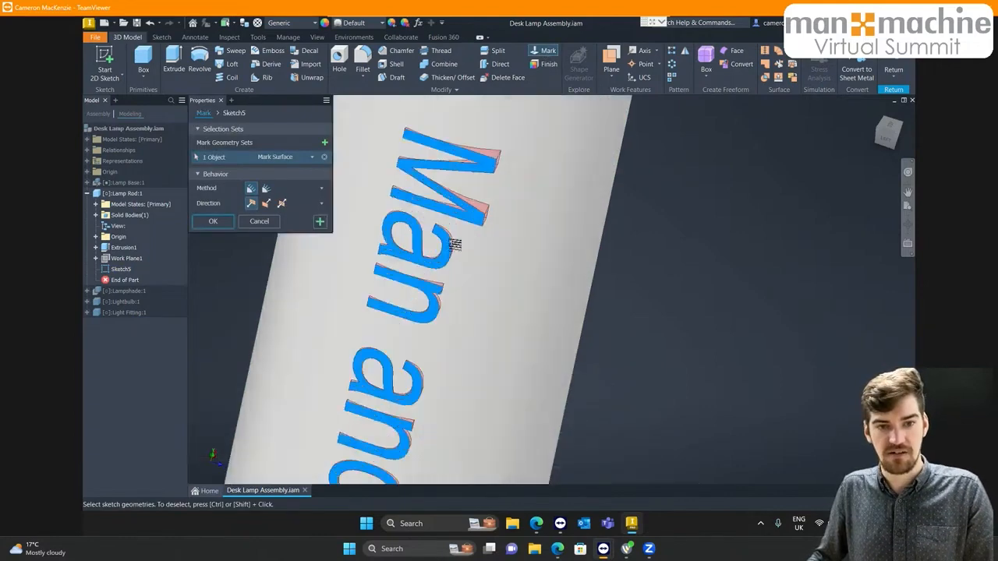
mouse_move(468, 231)
shift+middle_down()
mouse_move(468, 198)
mouse_move(517, 191)
mouse_move(501, 195)
shift+middle_up()
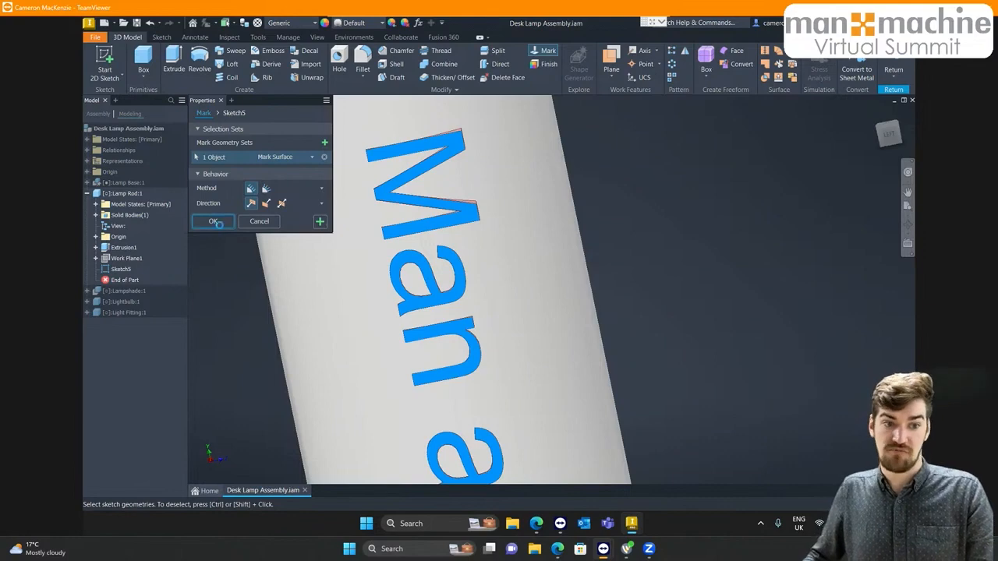
click(217, 224)
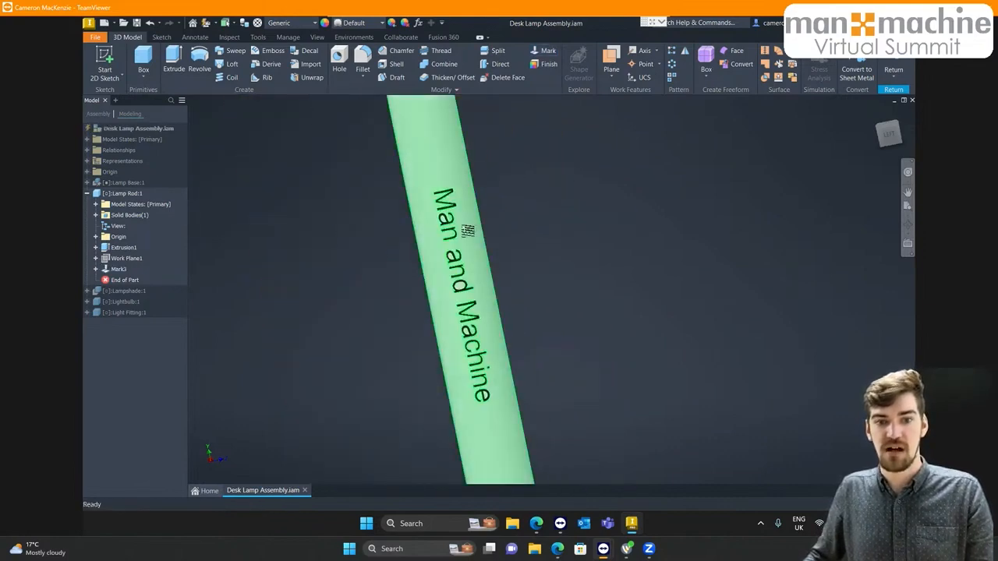
Hide the text sketch under the new mark feature and inspect the marked lettering on the rod
click(96, 269)
right_click(123, 280)
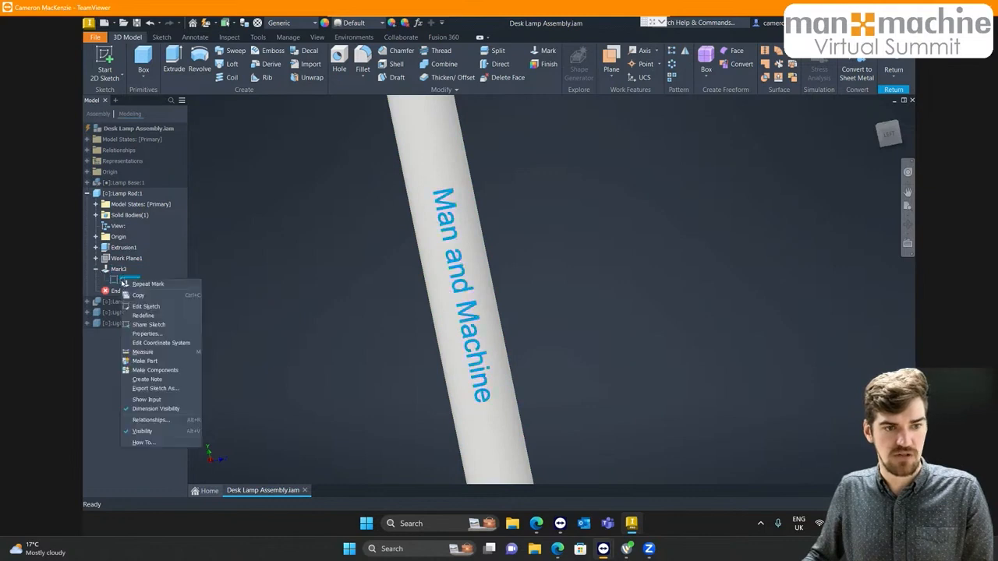
click(142, 431)
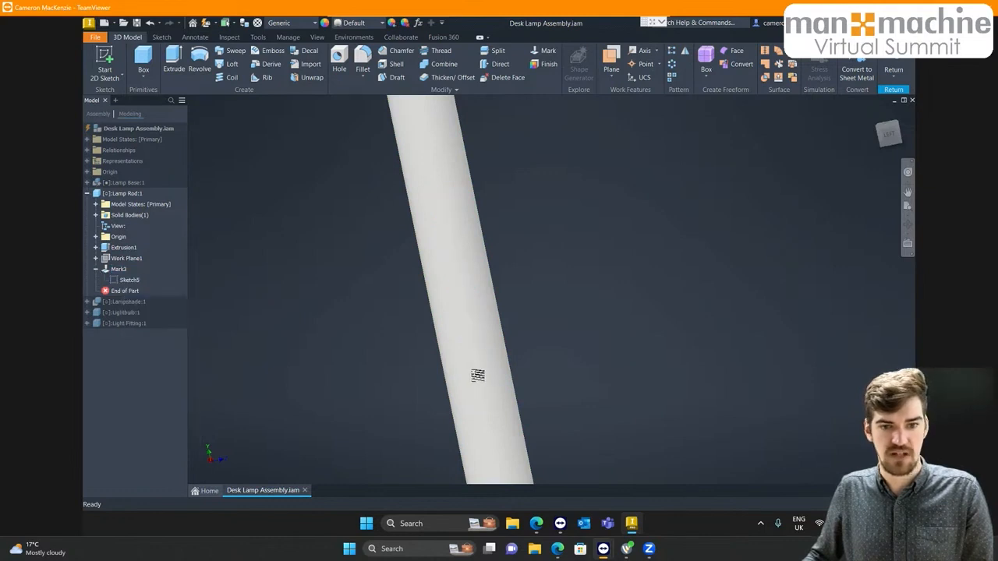
scroll(452, 286, up, 5)
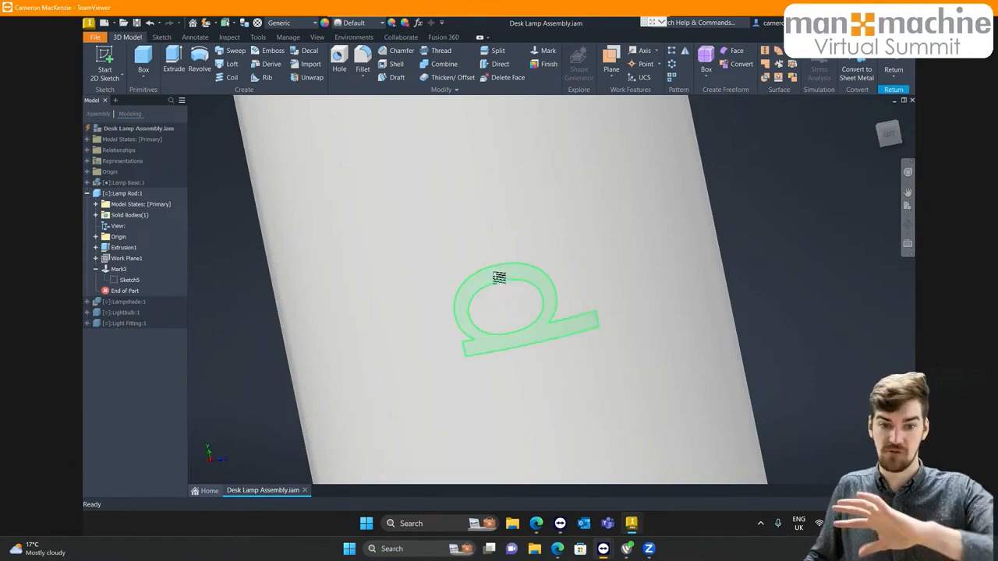
scroll(509, 276, down, 3)
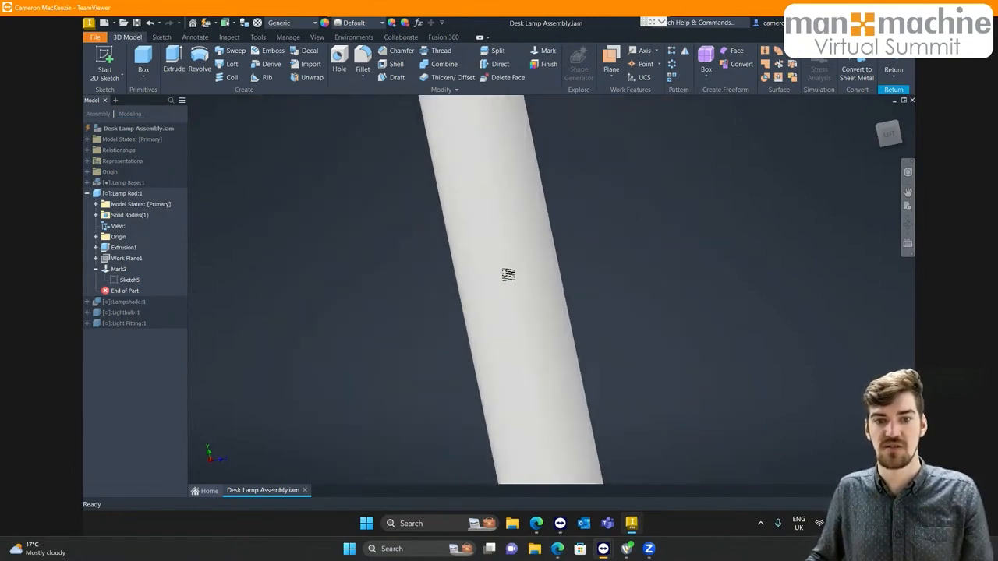
Try to apply the Anodized - Black appearance to the rod face surrounding the marked text
scroll(511, 274, up, 2)
click(559, 267)
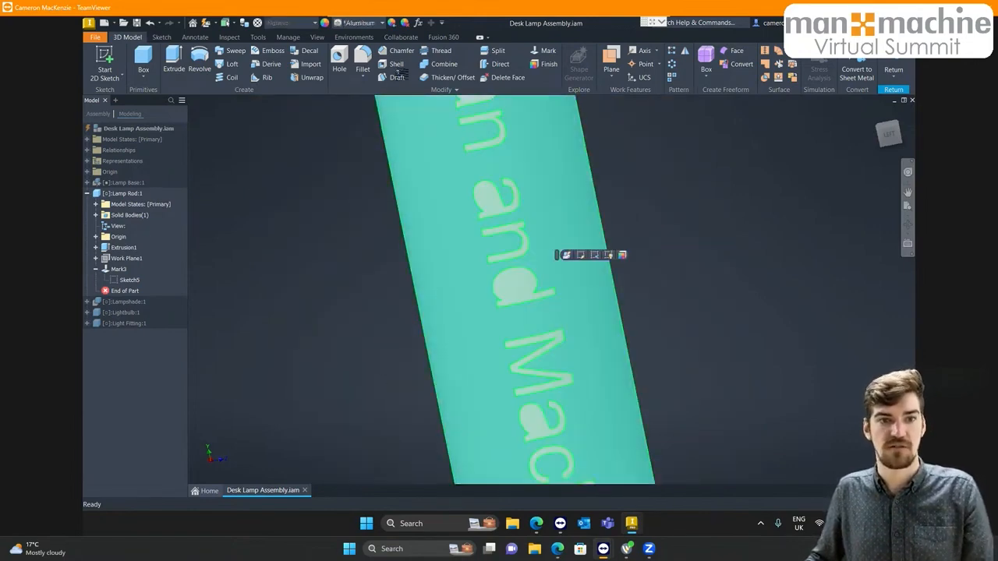
click(361, 28)
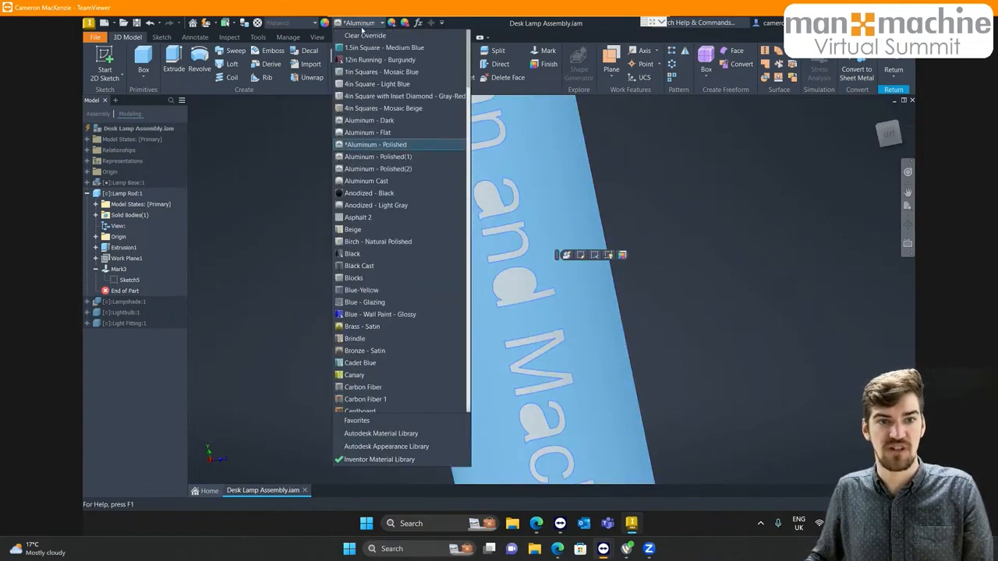
click(369, 195)
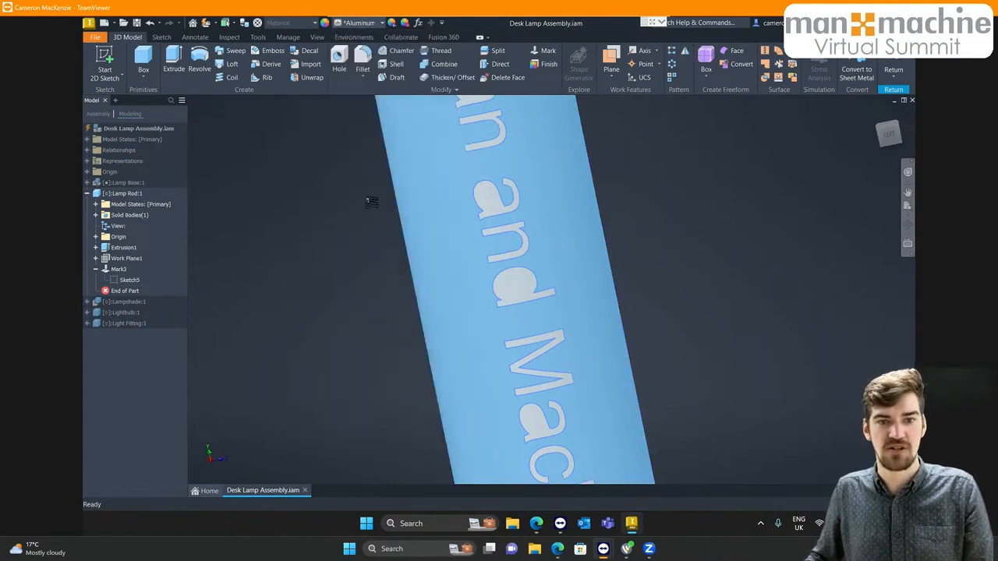
scroll(590, 239, down, 3)
scroll(593, 241, up, 3)
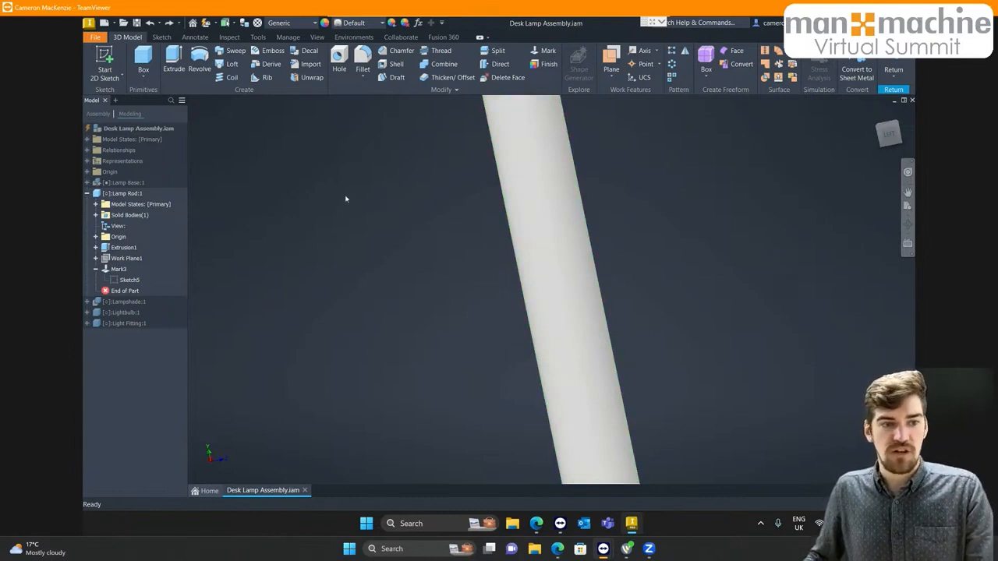
Rotate the Man and Machine text in the mark's sketch around its middle so it runs diagonally across the rod, and finish the sketch
double_click(130, 280)
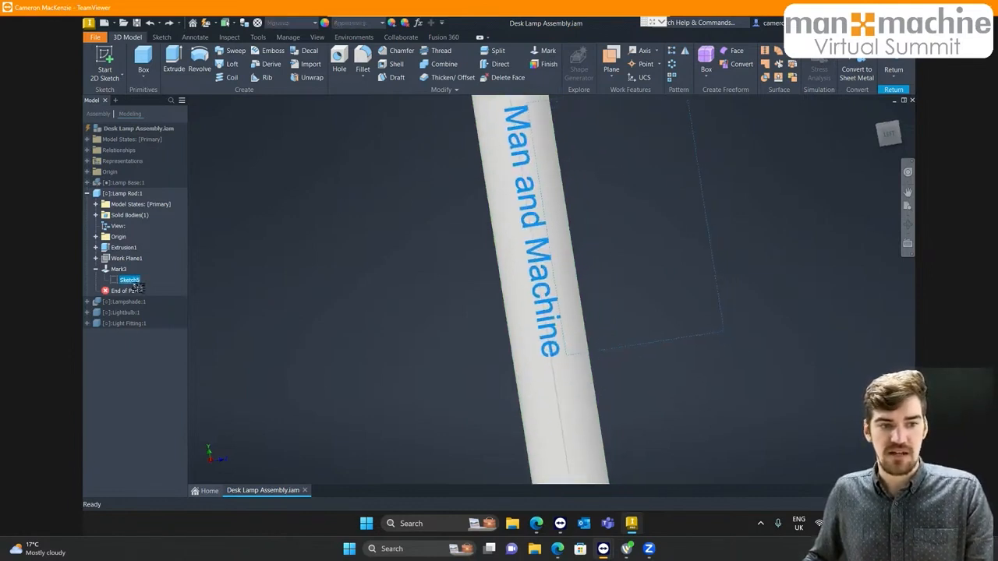
middle_drag(369, 226, 390, 307)
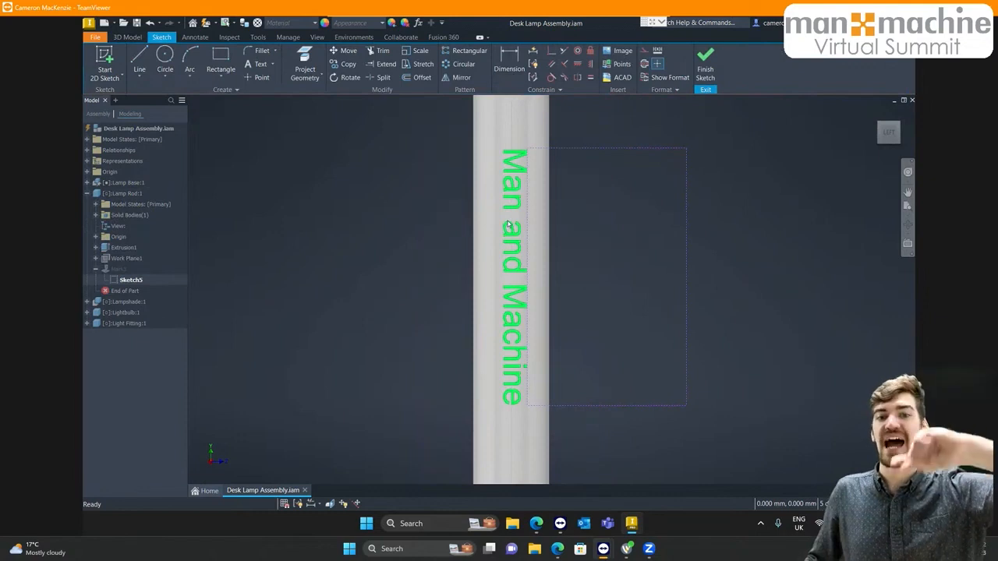
click(347, 78)
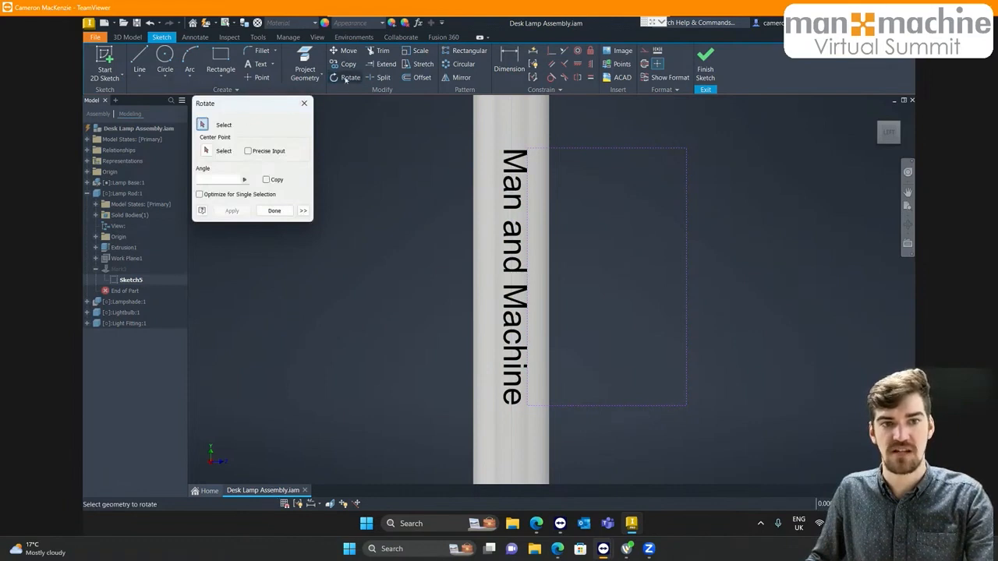
click(521, 204)
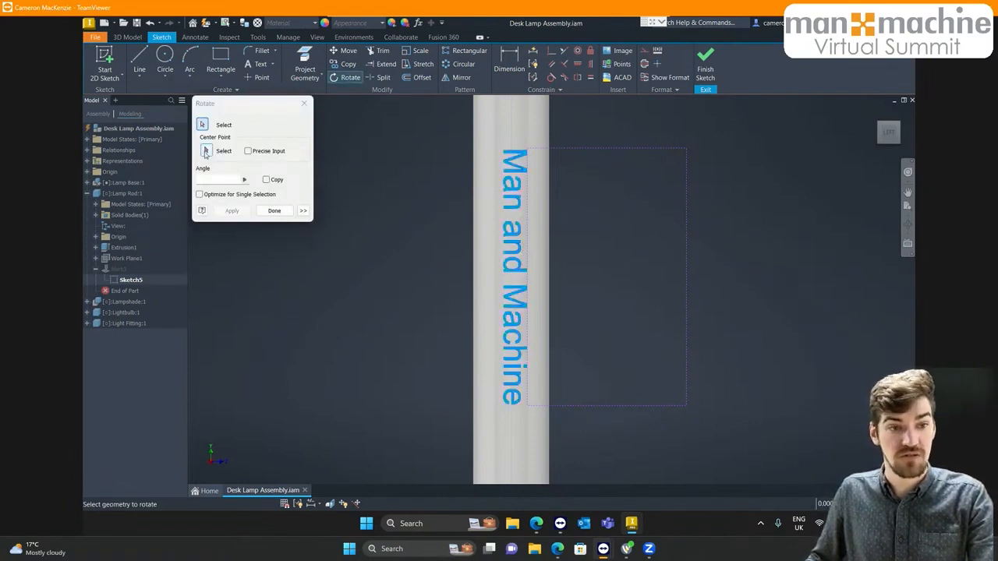
click(206, 151)
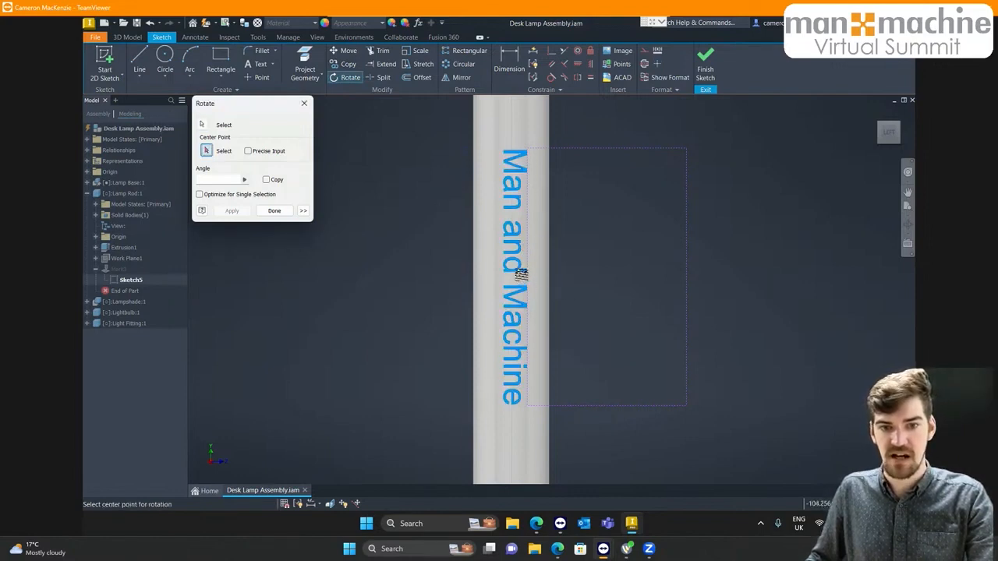
click(516, 277)
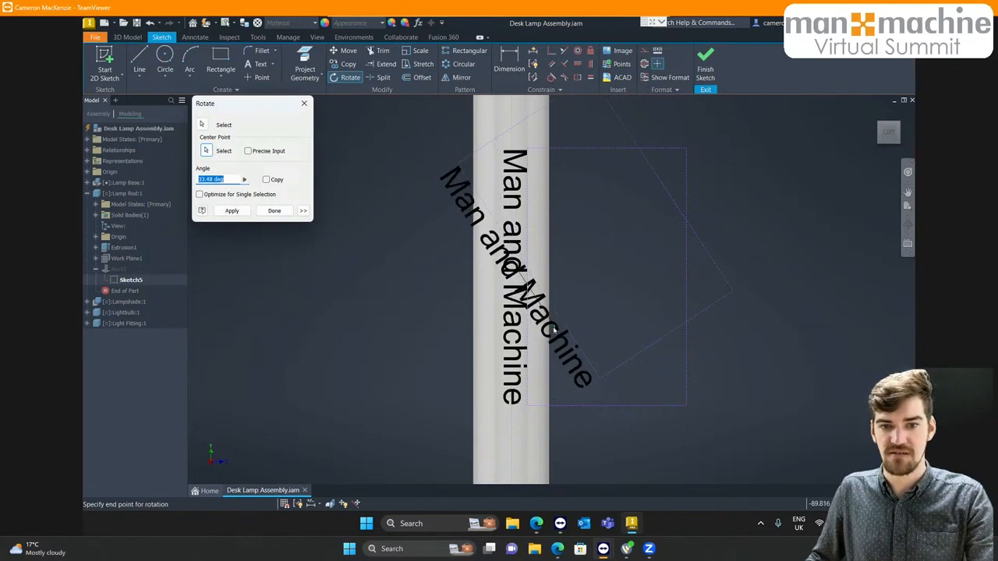
click(599, 372)
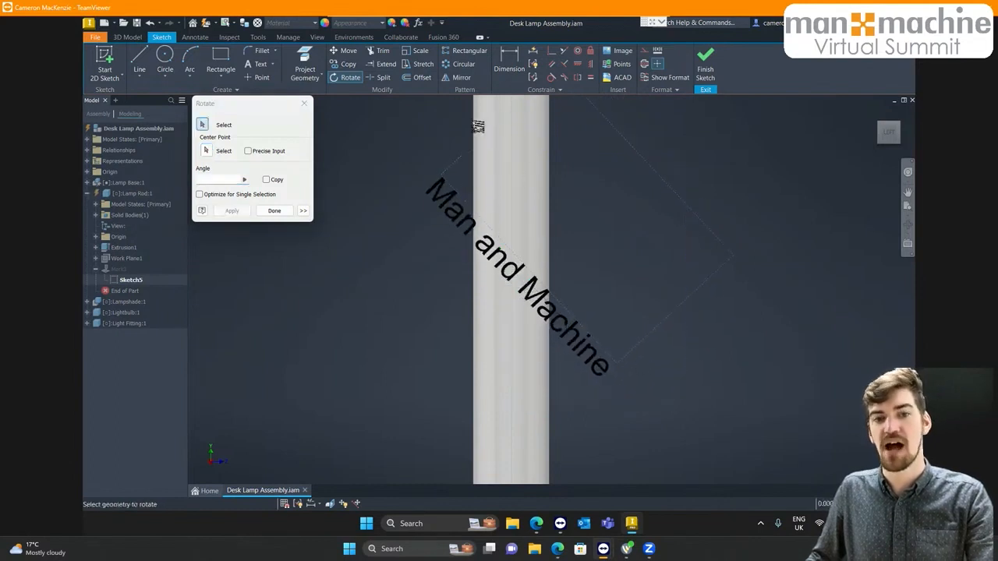
click(277, 212)
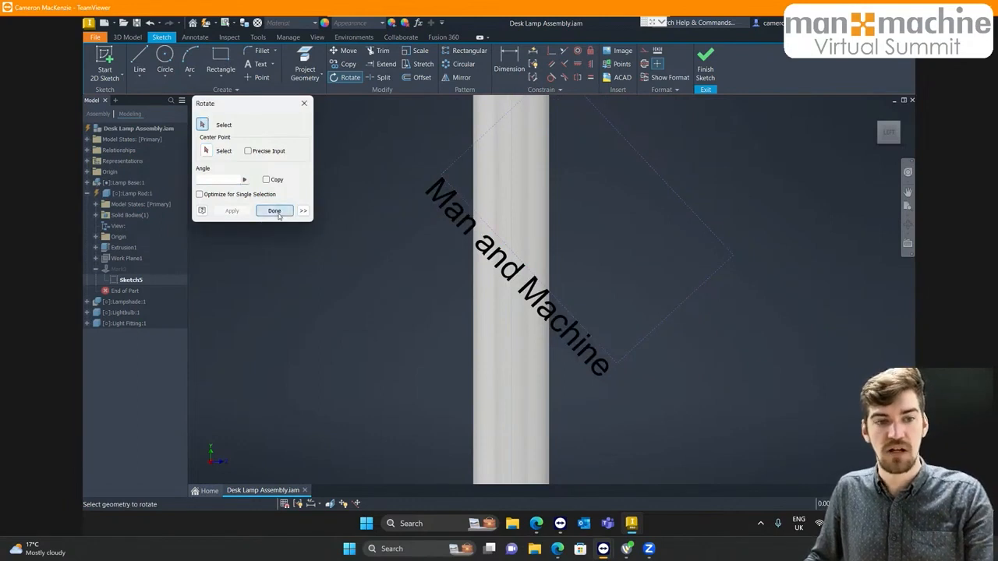
click(705, 71)
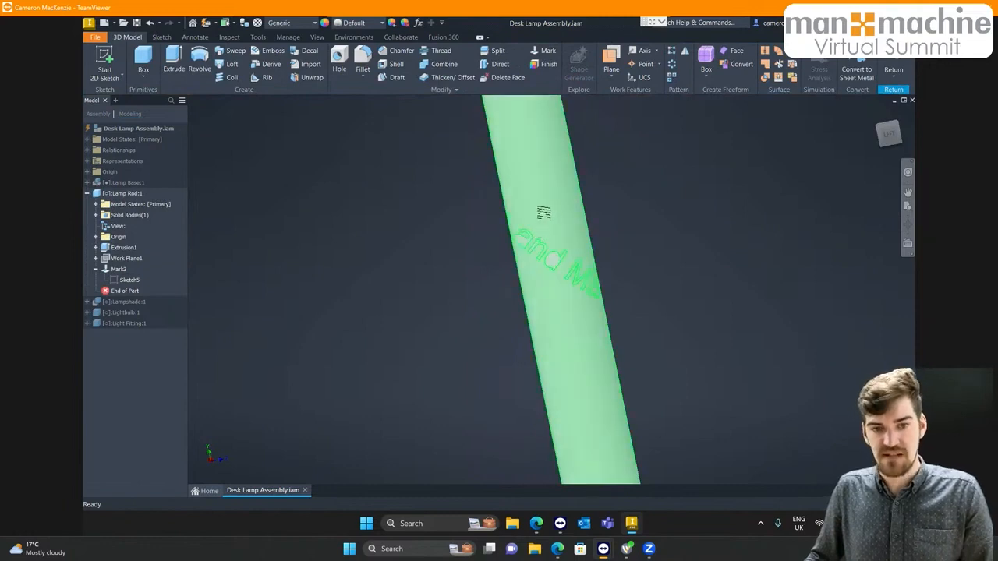
Edit the mark feature on the rod to use the Wrap method with the rod's cylindrical face
shift+middle_drag(541, 212, 512, 211)
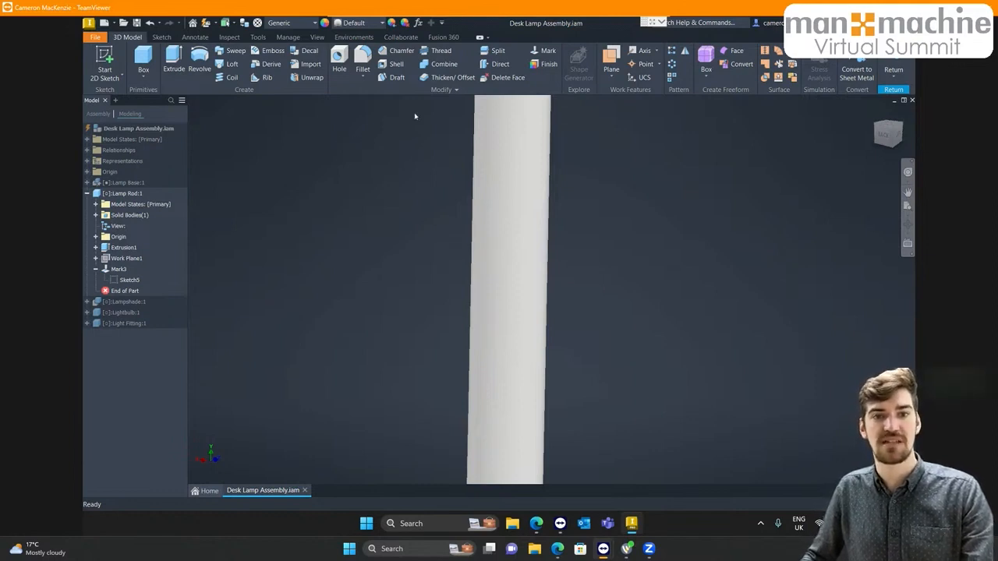
click(115, 269)
right_click(119, 269)
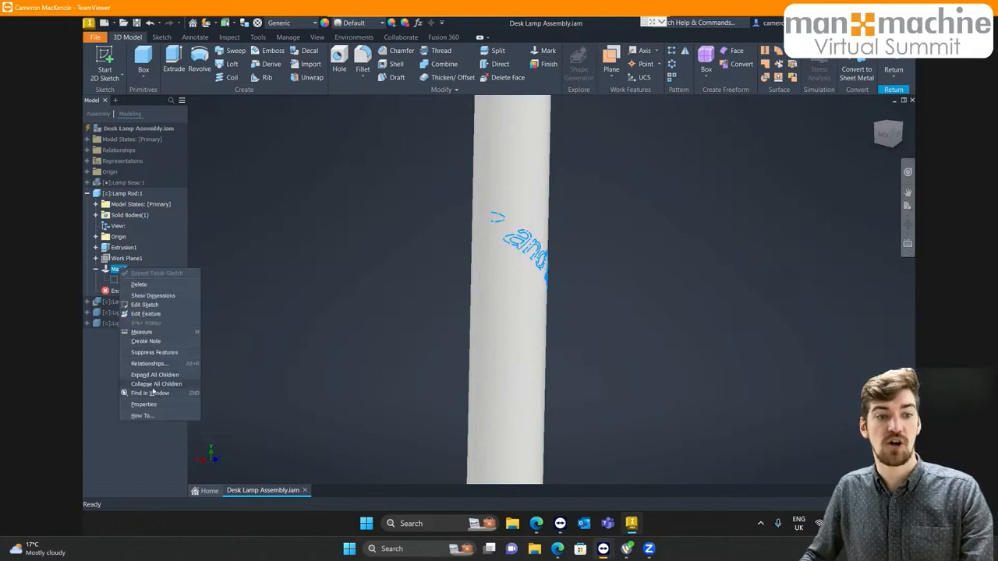
click(143, 315)
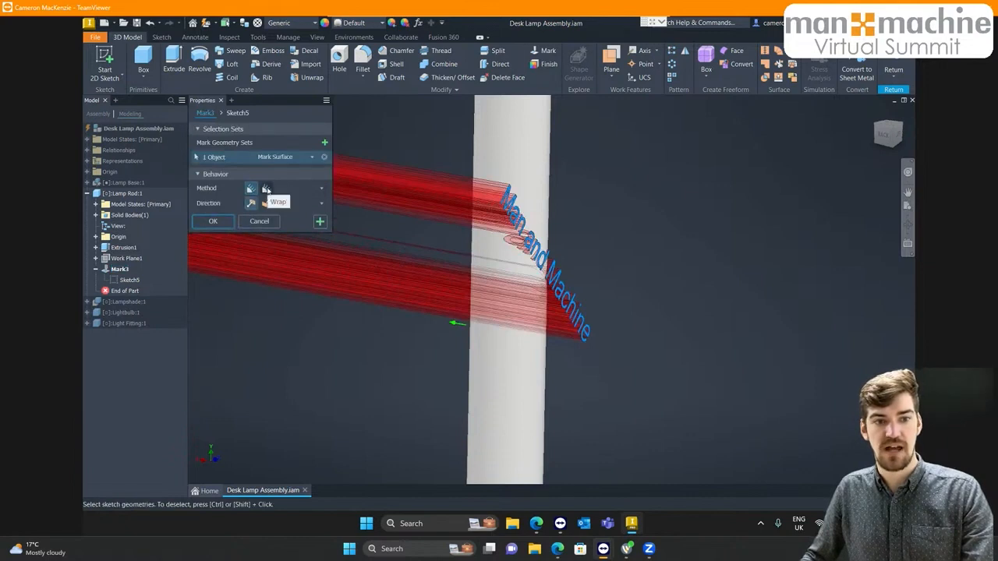
click(266, 189)
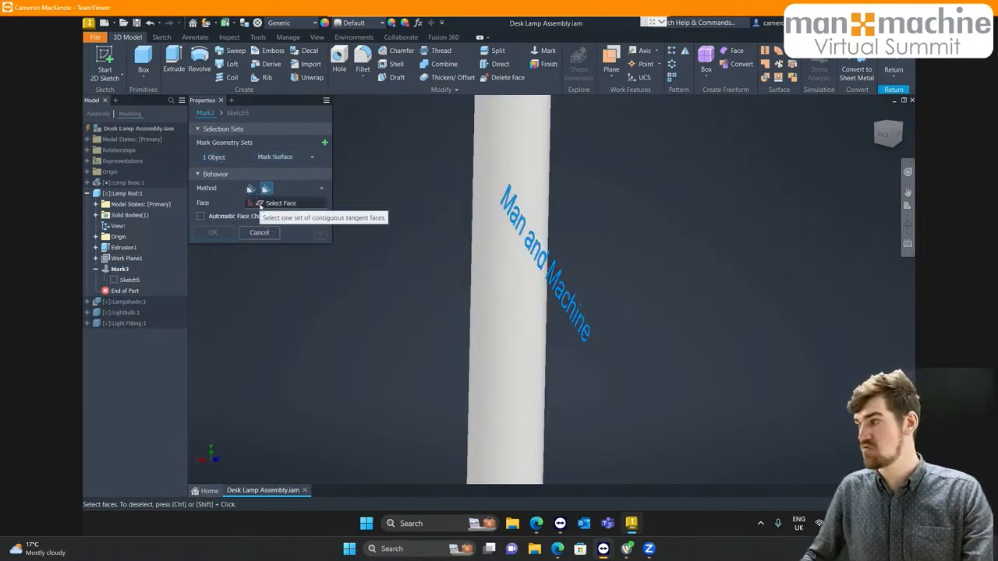
click(524, 129)
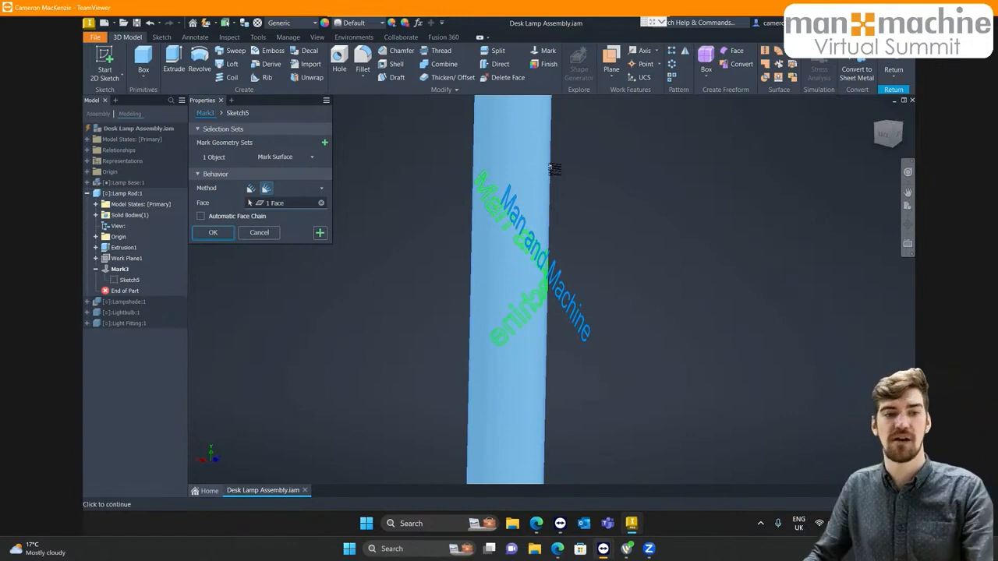
click(214, 233)
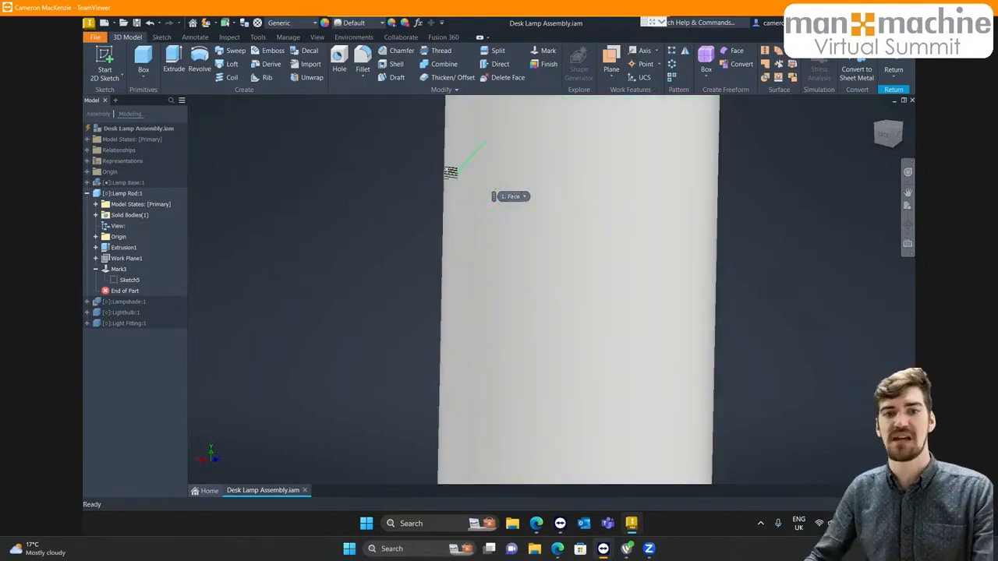
Apply the Anodized - Black appearance to the rod face surrounding the wrapped text and inspect the lettering
click(641, 175)
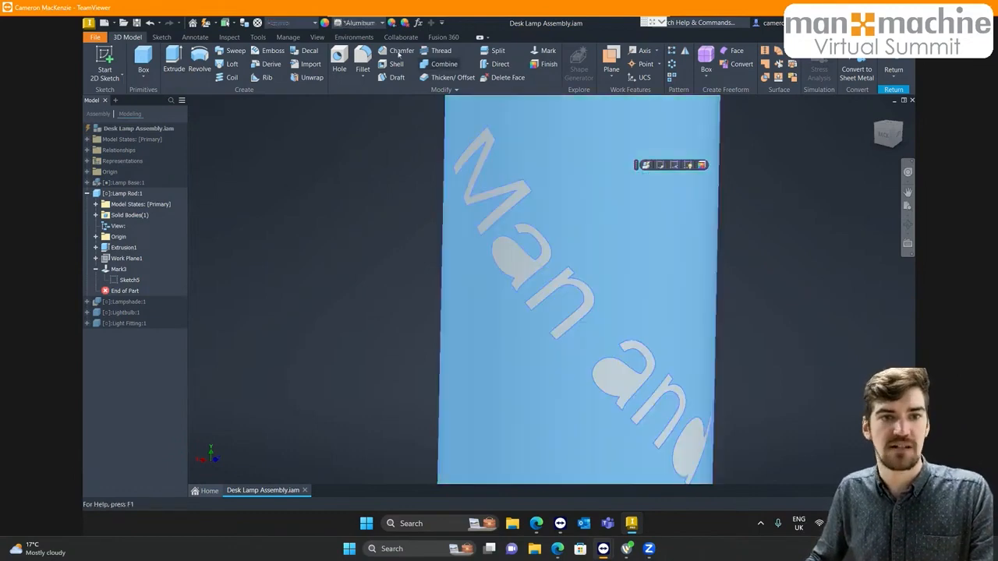
click(361, 23)
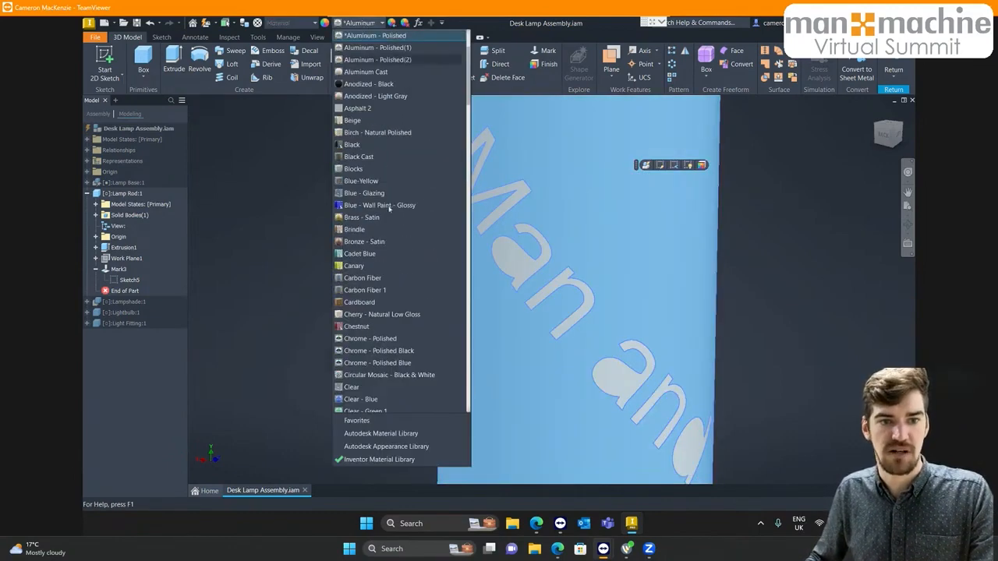
click(368, 84)
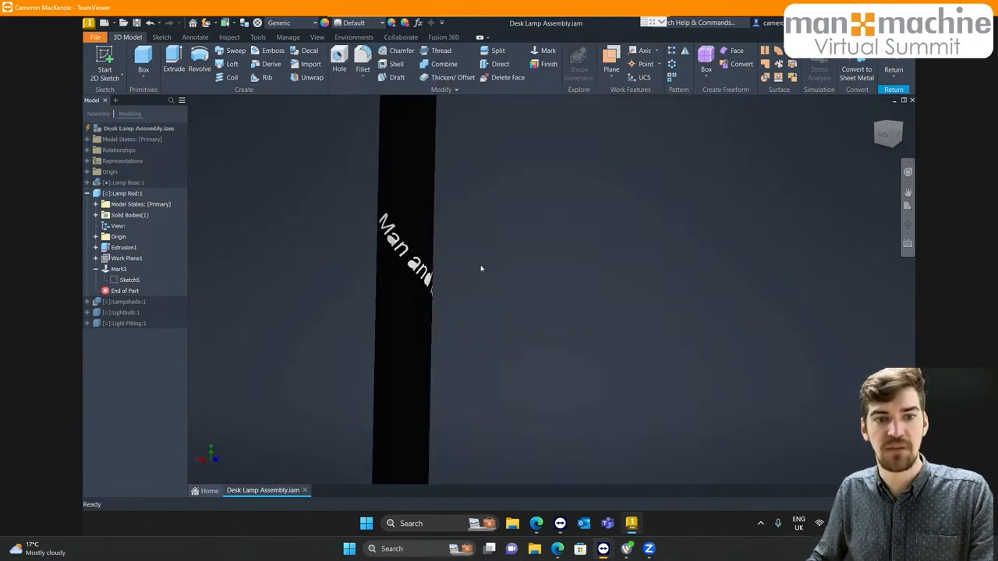
mouse_move(497, 246)
shift+middle_down()
mouse_move(465, 234)
mouse_move(257, 229)
mouse_move(519, 215)
shift+middle_up()
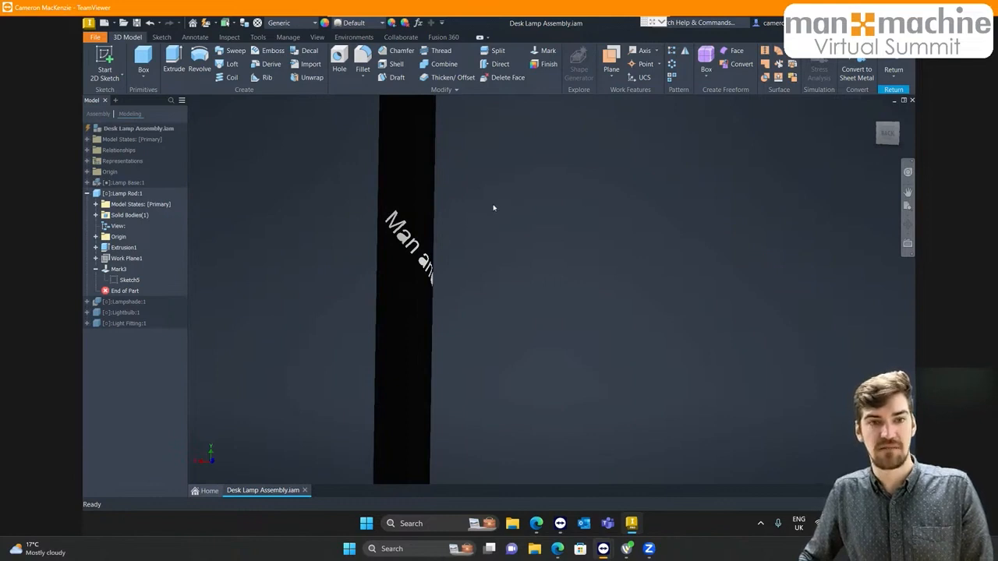
click(429, 147)
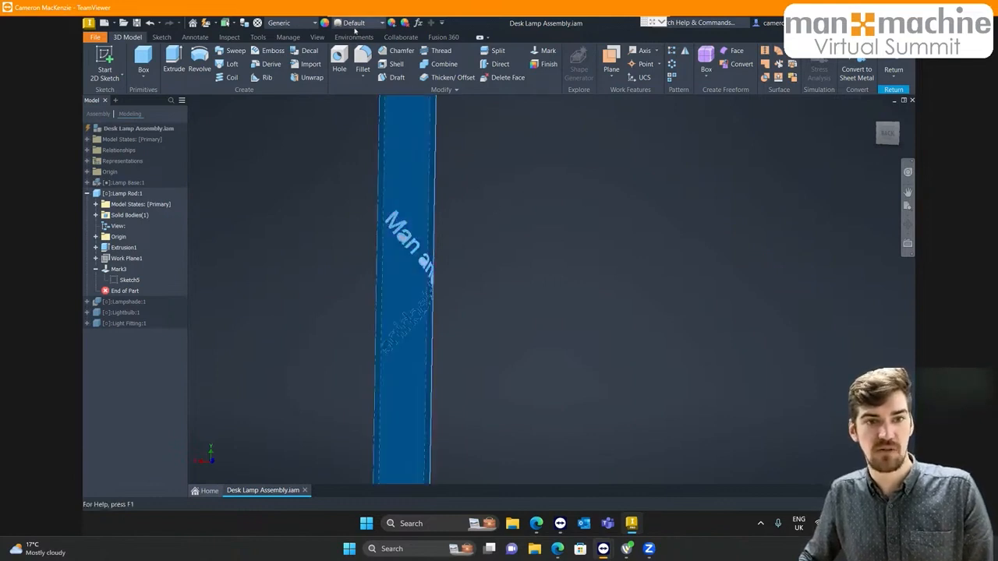
click(354, 26)
click(559, 201)
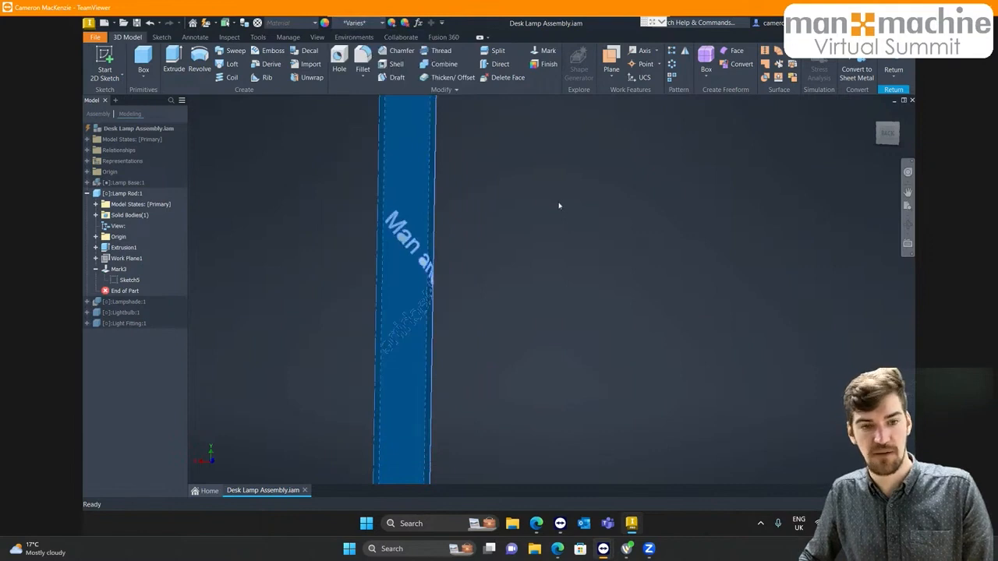
click(533, 196)
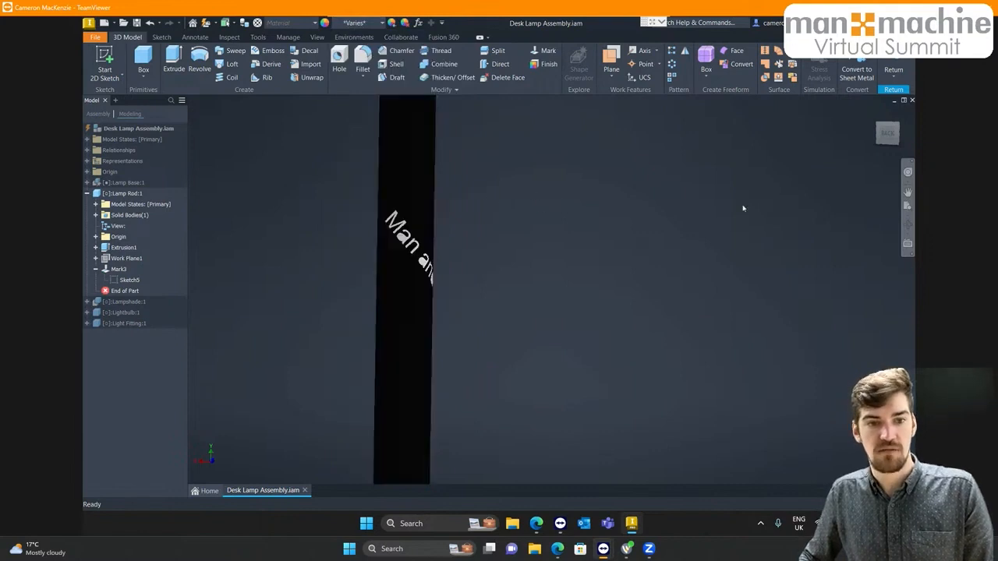
click(417, 195)
click(348, 24)
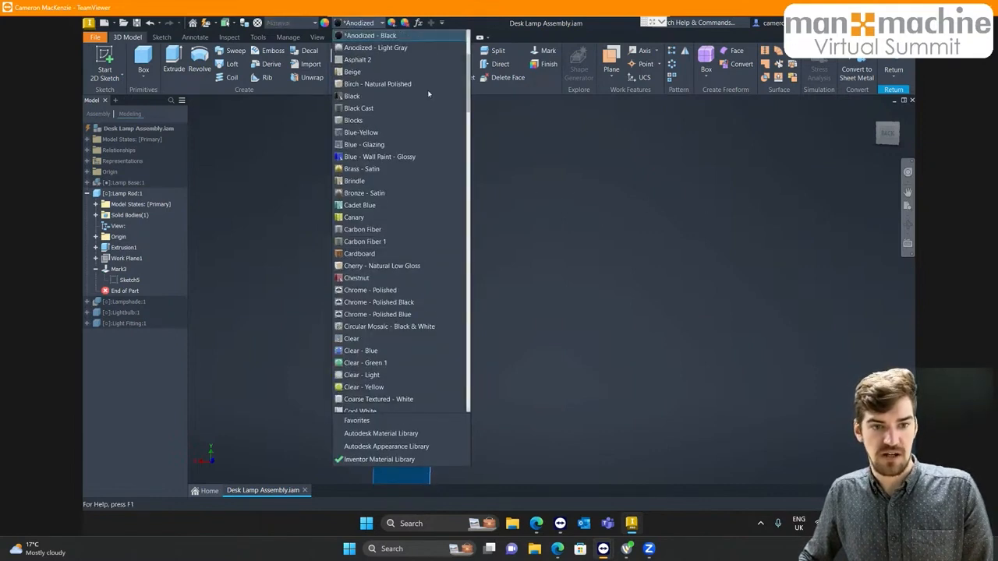
click(648, 223)
Undo the black appearance on the rod face and return from the rod part to the lamp assembly
key(ctrl+z)
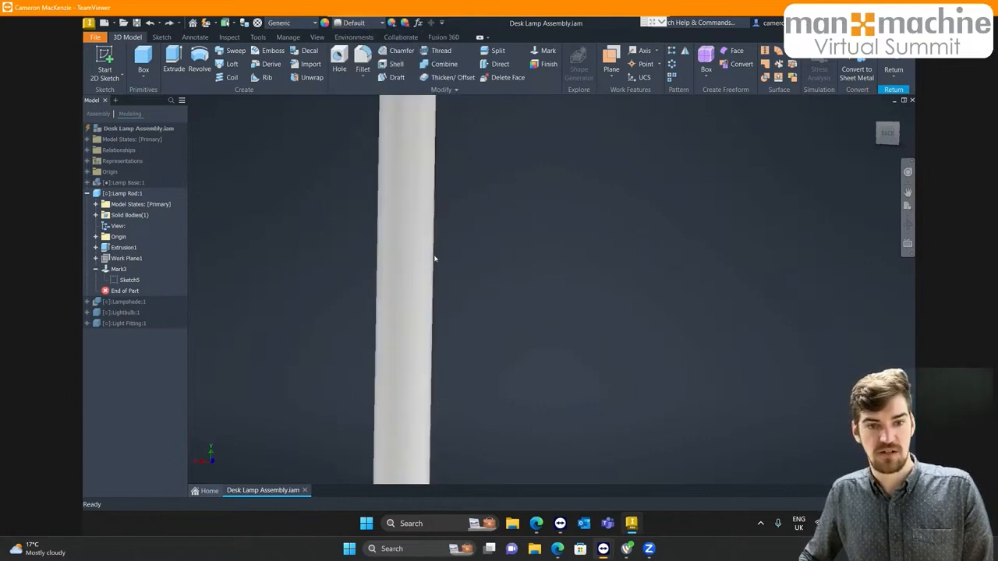
scroll(415, 238, down, 3)
scroll(415, 238, down, 2)
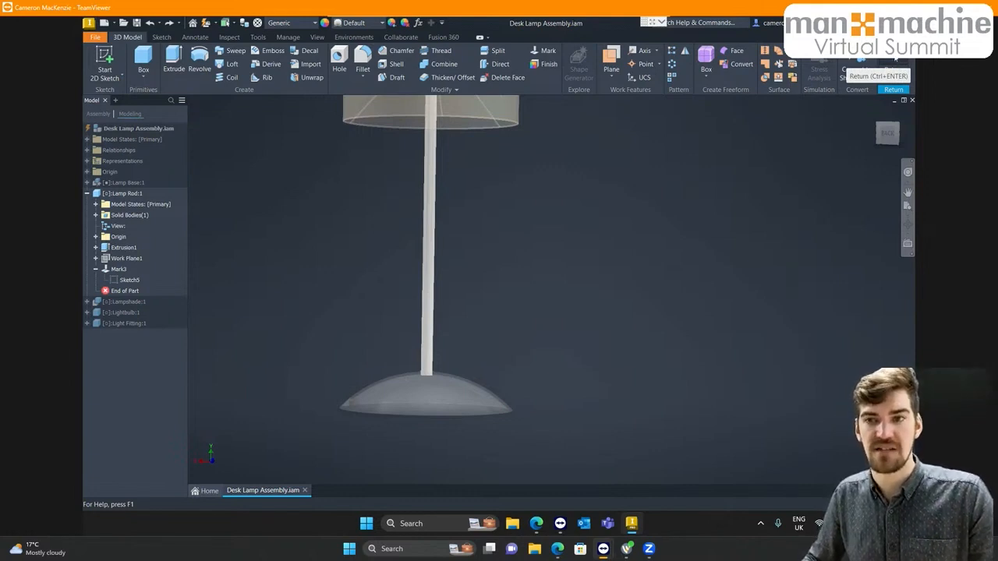
click(896, 62)
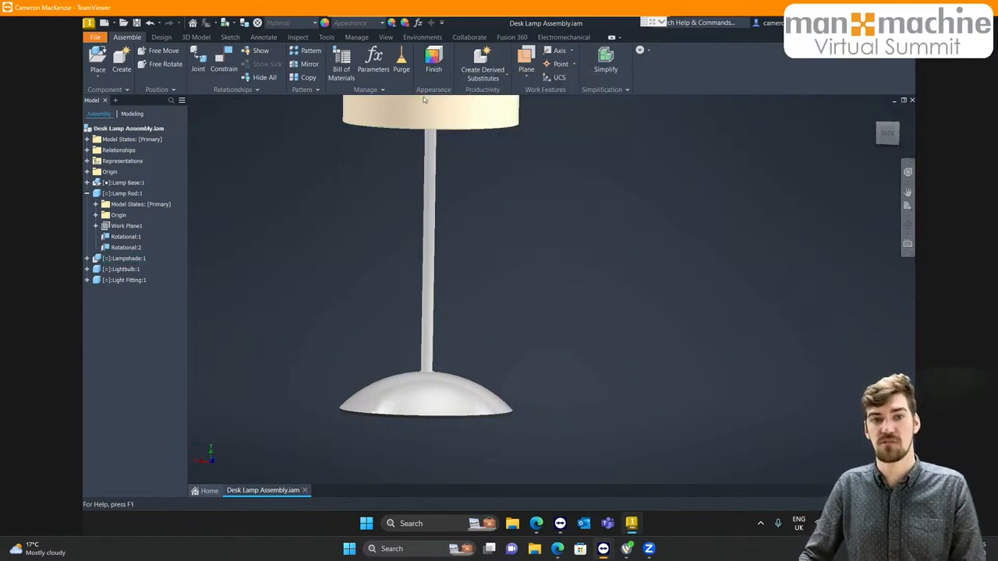
Start a Finish of the appearance type and select the domed upper face of the lamp base
click(434, 66)
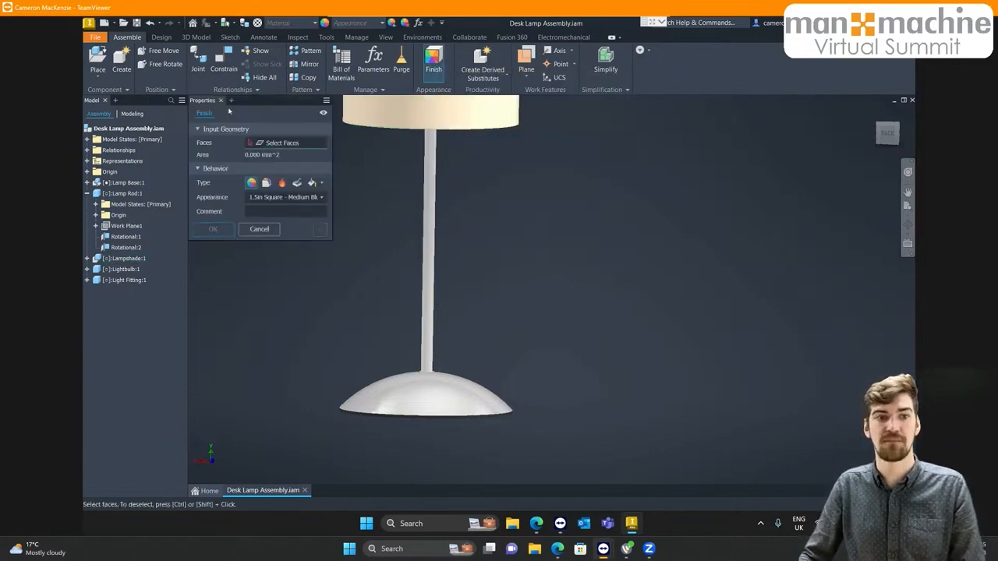
drag(260, 102, 648, 160)
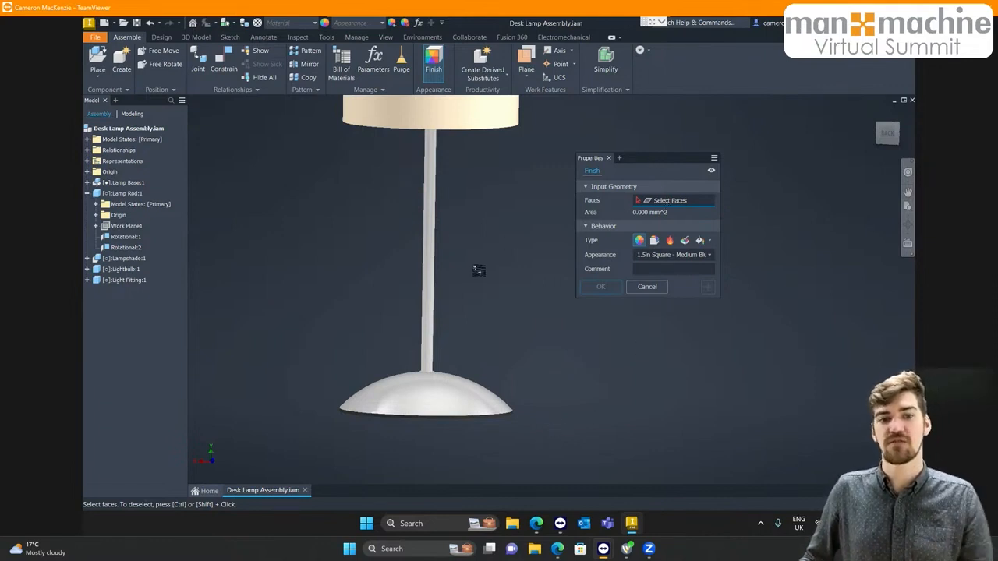
scroll(430, 328, up, 5)
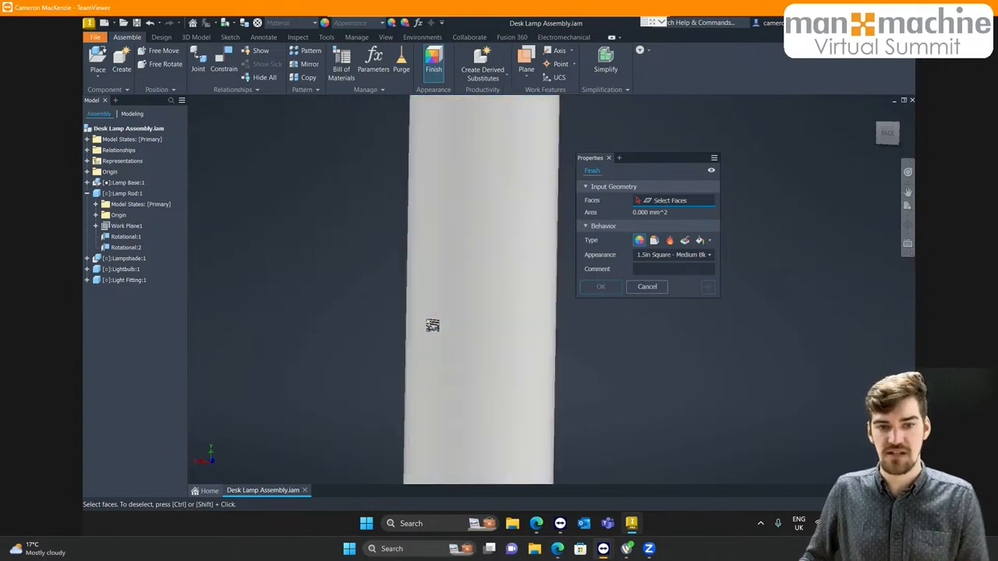
shift+middle_drag(442, 277, 406, 289)
scroll(472, 218, down, 4)
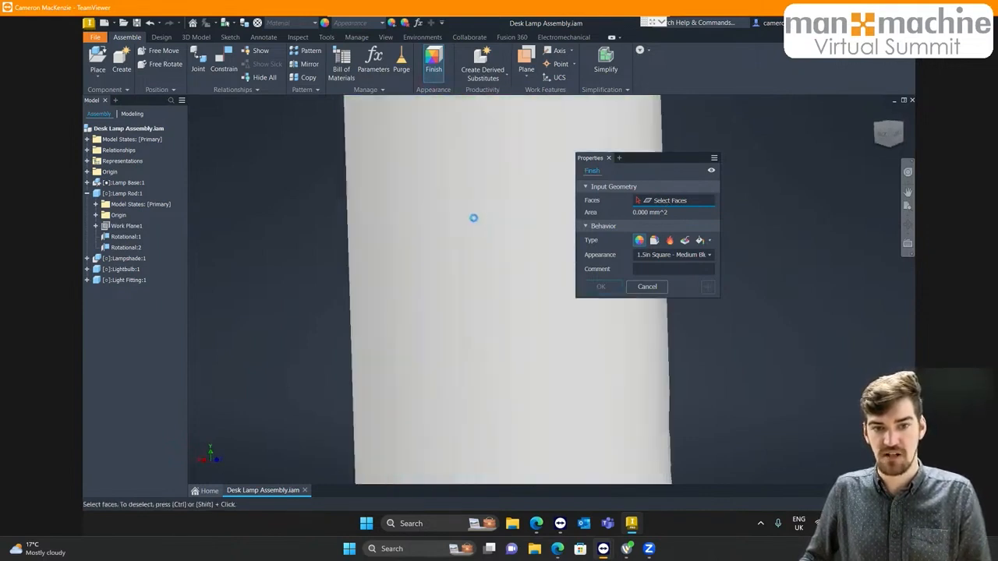
scroll(472, 218, up, 2)
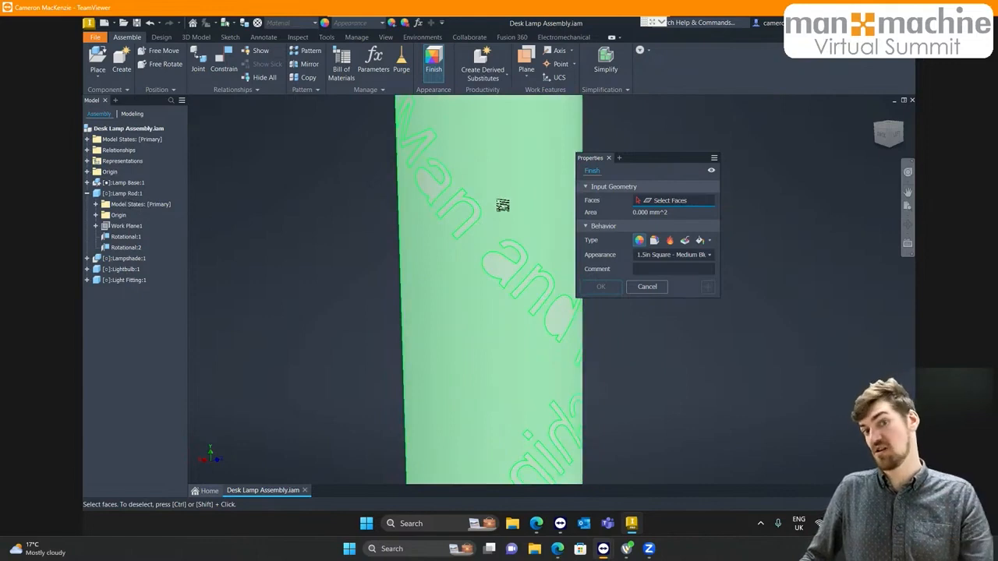
scroll(499, 207, up, 2)
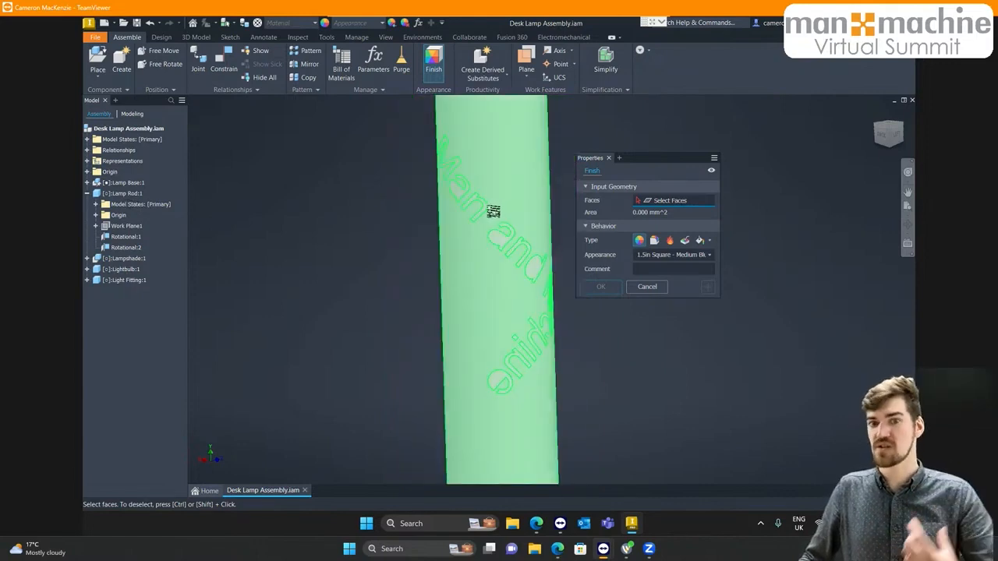
scroll(485, 206, up, 2)
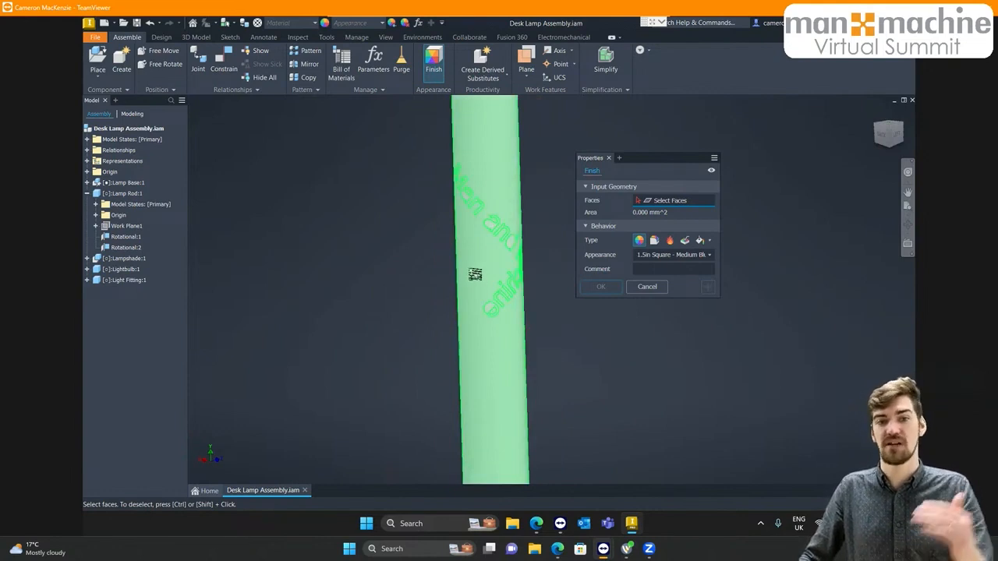
scroll(453, 263, up, 2)
scroll(448, 263, up, 2)
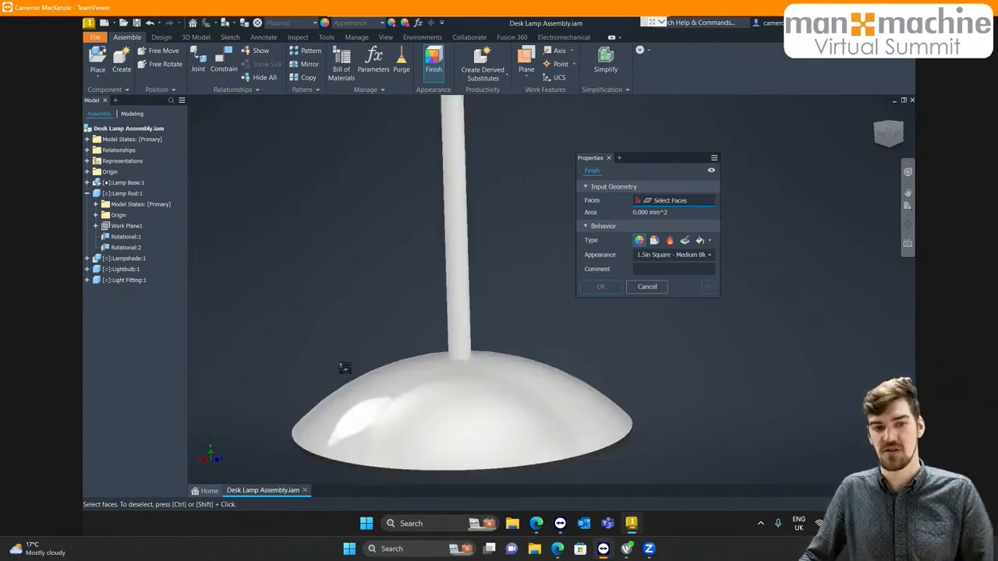
middle_drag(340, 345, 389, 289)
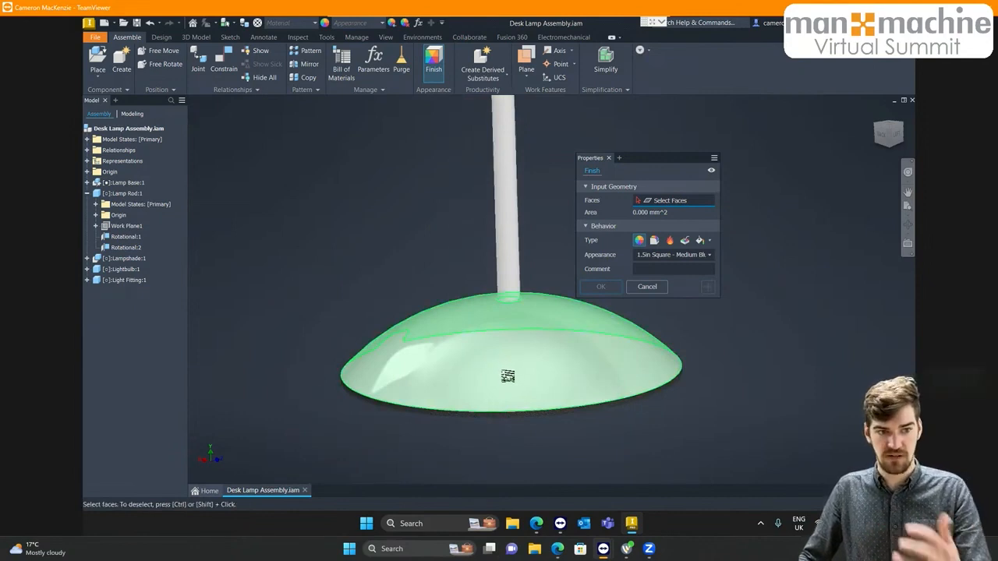
click(502, 376)
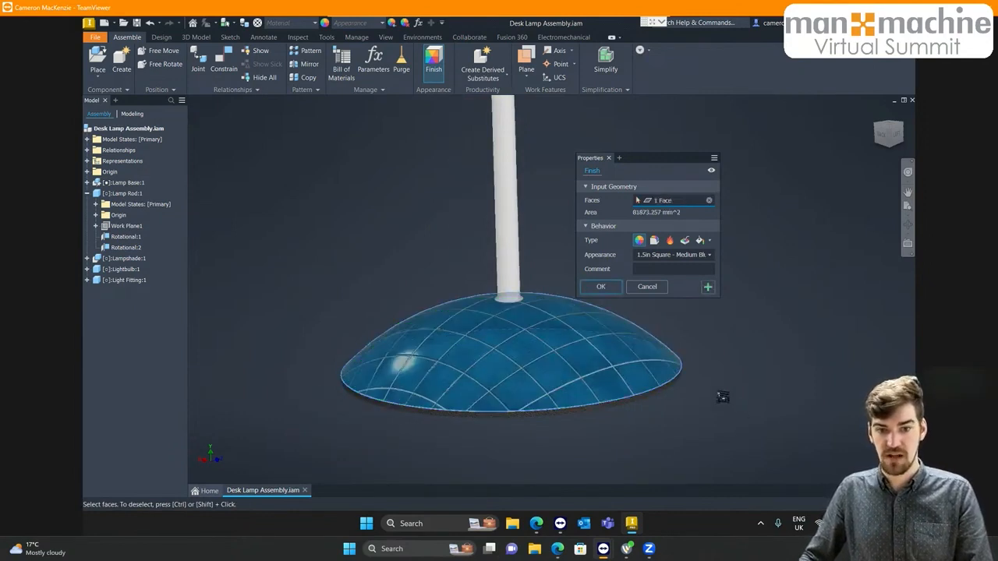
Inspect the tiled preview on the lamp base and set the finish appearance to Aluminum - Polished
scroll(539, 368, up, 3)
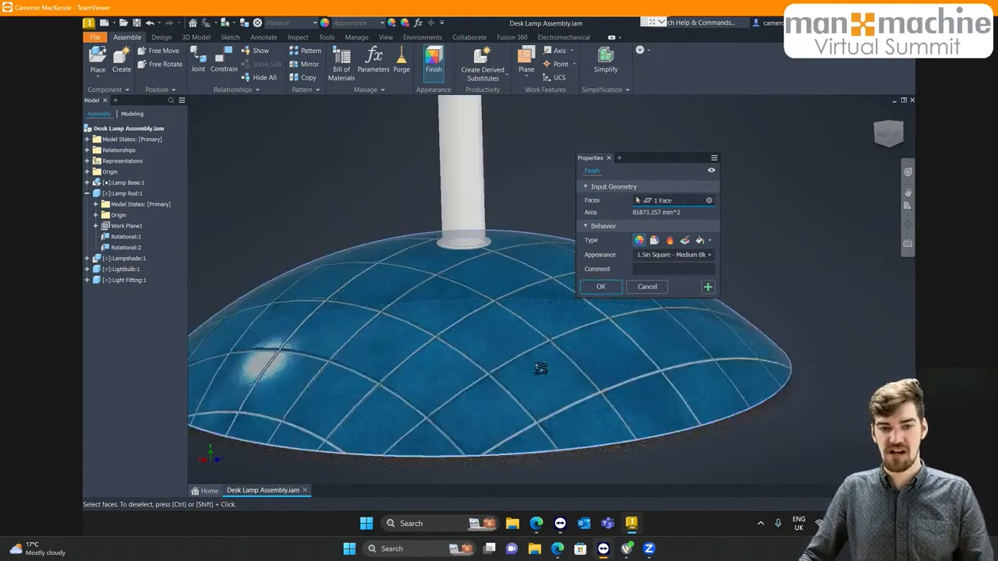
mouse_move(524, 363)
shift+middle_down()
mouse_move(519, 357)
mouse_move(536, 385)
mouse_move(555, 361)
mouse_move(548, 368)
mouse_move(521, 351)
shift+middle_up()
scroll(520, 350, up, 4)
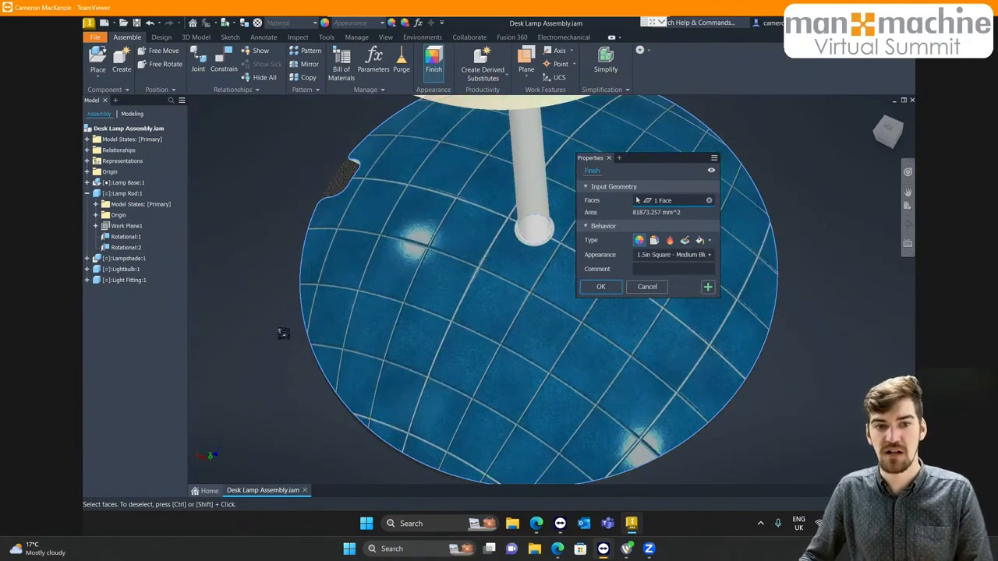
mouse_move(268, 363)
shift+middle_down()
mouse_move(267, 350)
mouse_move(285, 345)
mouse_move(265, 322)
mouse_move(310, 363)
mouse_move(287, 358)
mouse_move(272, 332)
mouse_move(251, 340)
mouse_move(263, 351)
shift+middle_up()
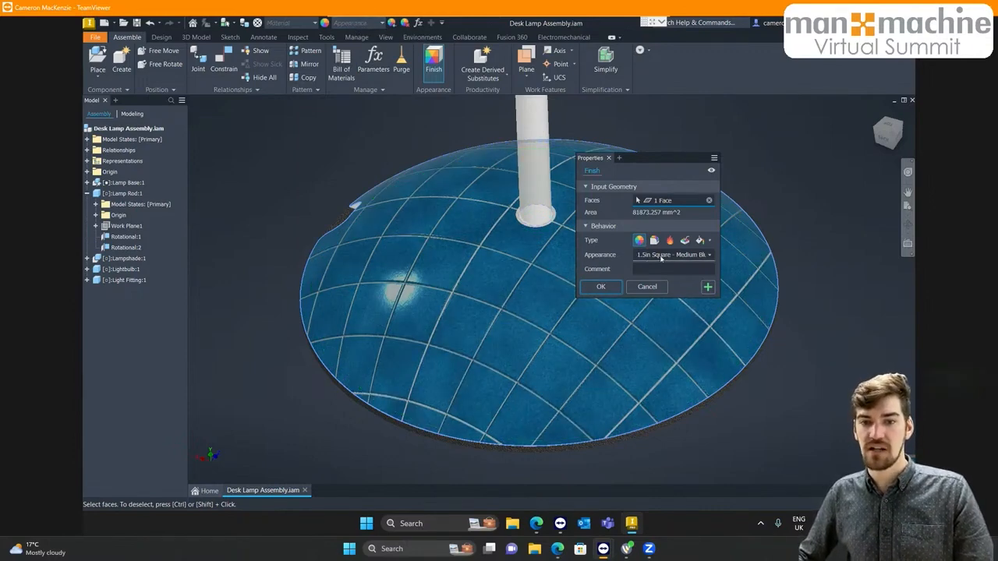
click(661, 257)
scroll(681, 342, down, 8)
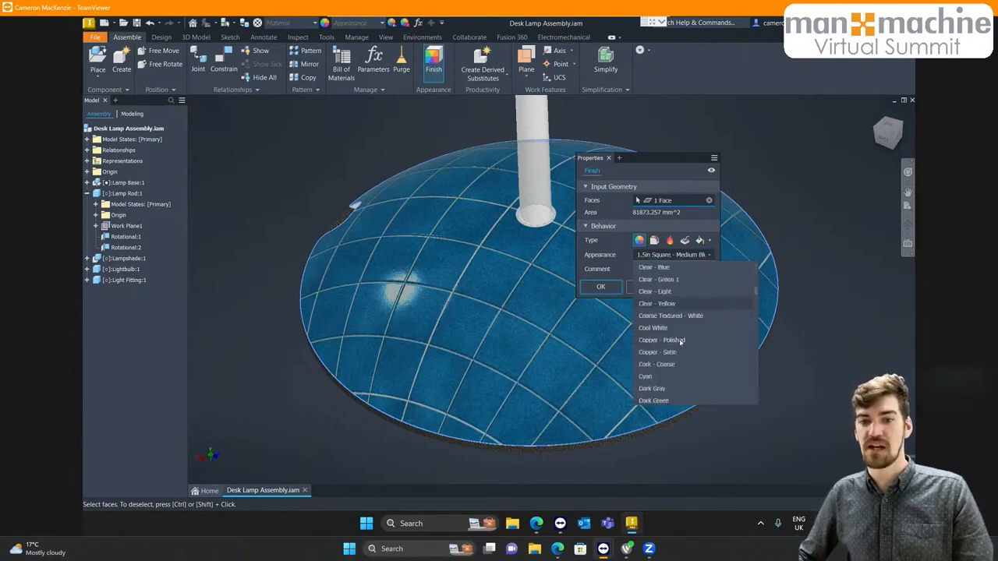
scroll(683, 342, up, 8)
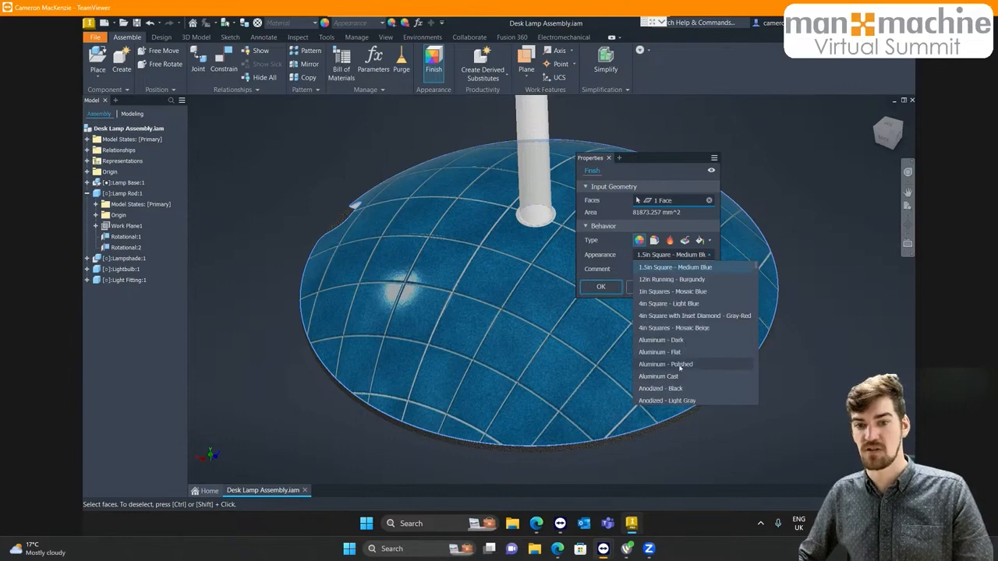
click(680, 364)
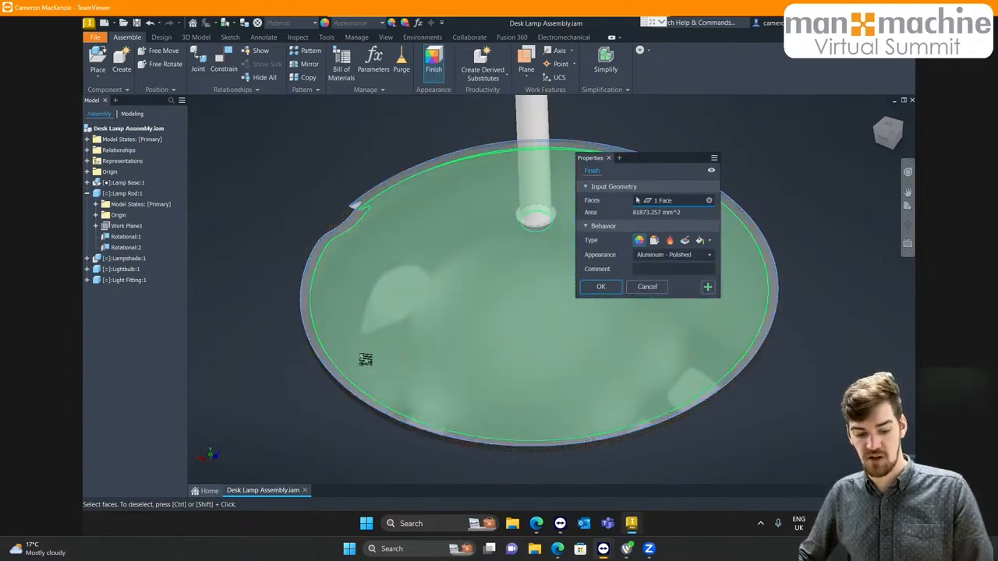
Set the lamp base finish's appearance to Asphalt 2, inspect the preview and browse the other available appearances
shift+middle_drag(363, 356, 328, 358)
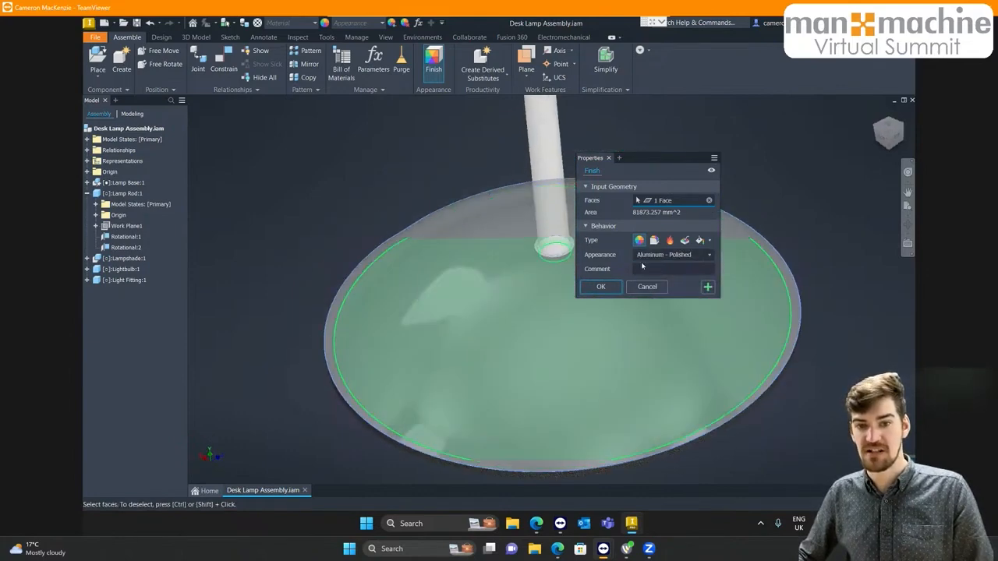
click(672, 257)
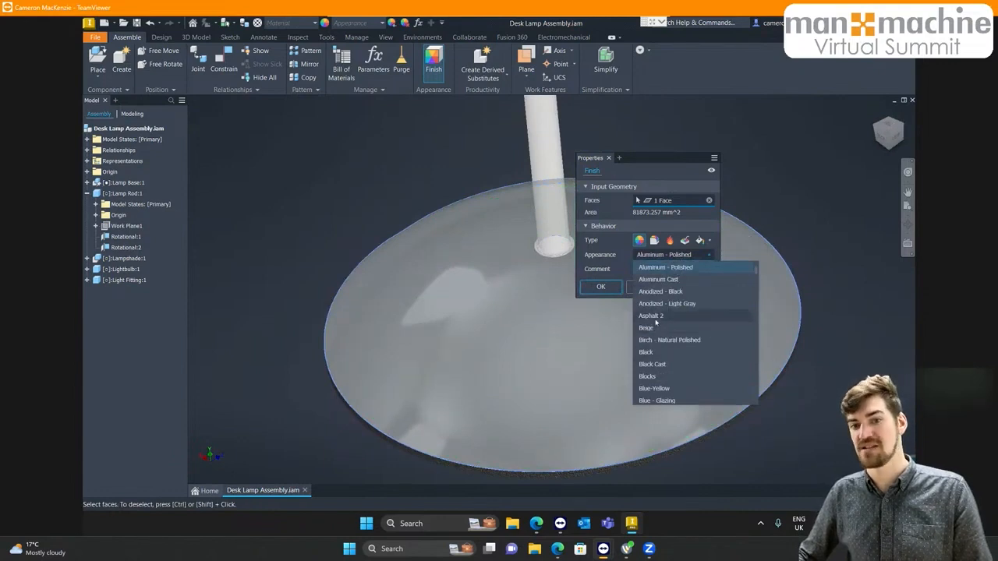
click(654, 317)
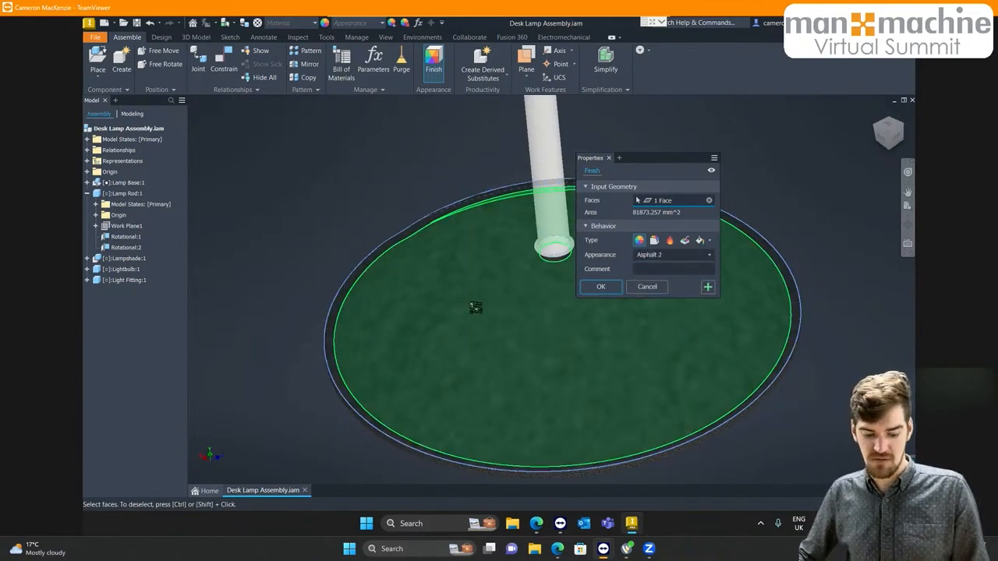
mouse_move(476, 307)
shift+middle_down()
mouse_move(506, 272)
mouse_move(491, 308)
shift+middle_up()
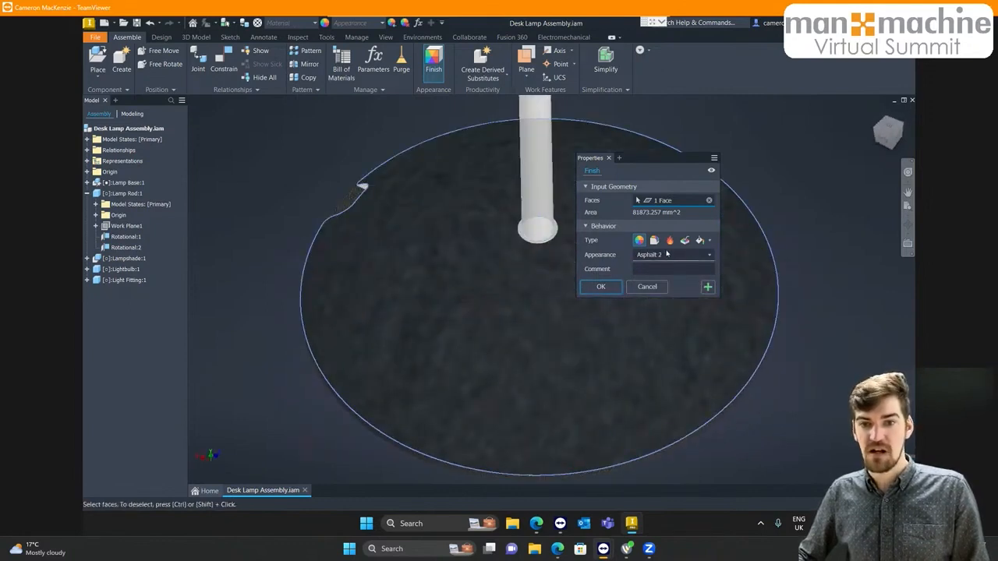
click(666, 254)
scroll(647, 335, down, 3)
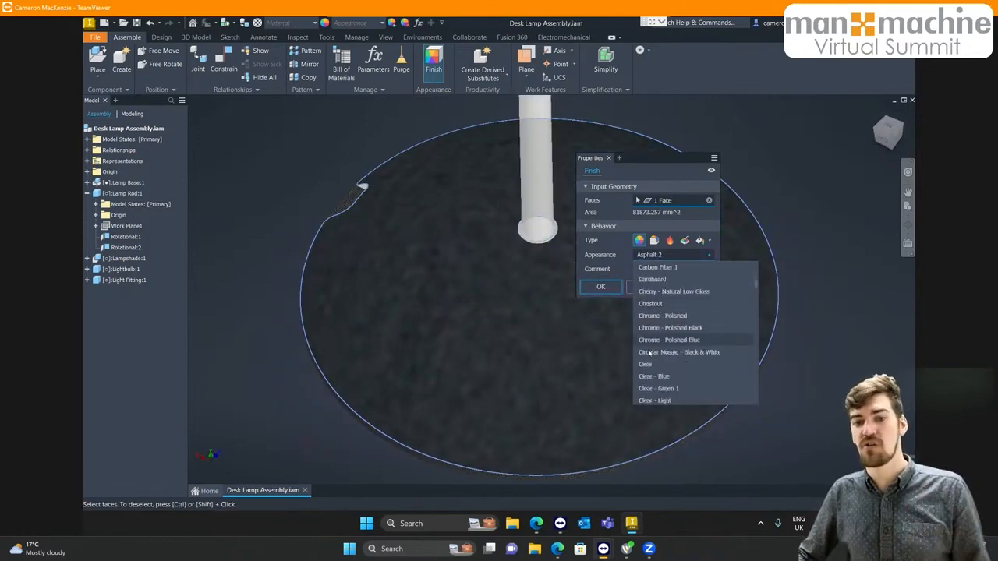
scroll(654, 343, down, 5)
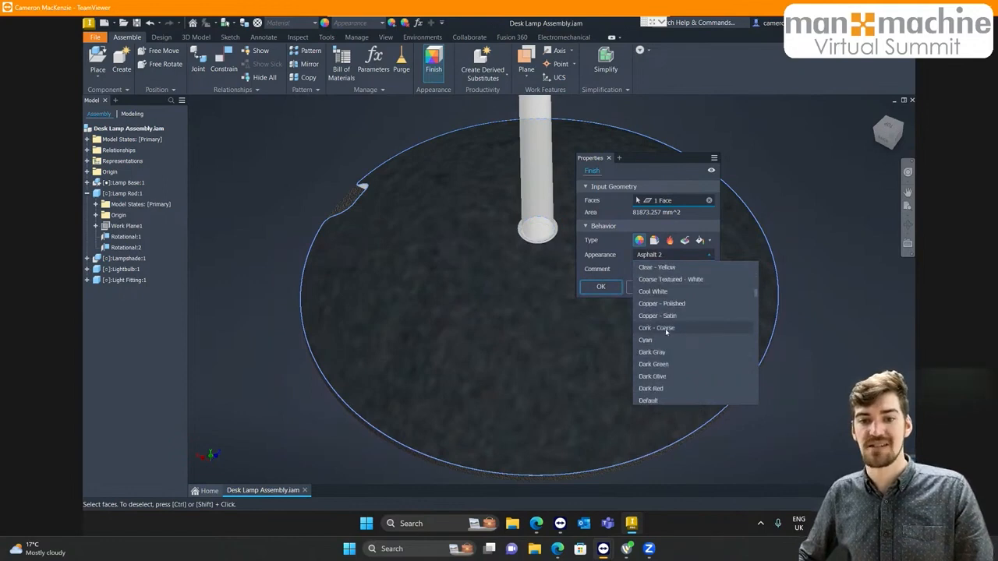
click(622, 258)
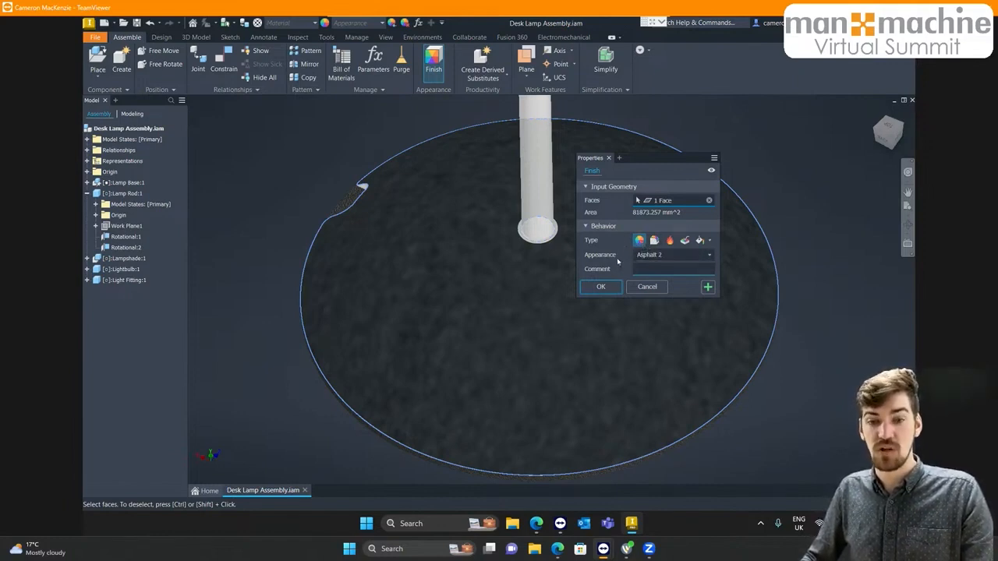
Switch the lamp base finish to the Material Coating type and review its process and appearance options
click(655, 241)
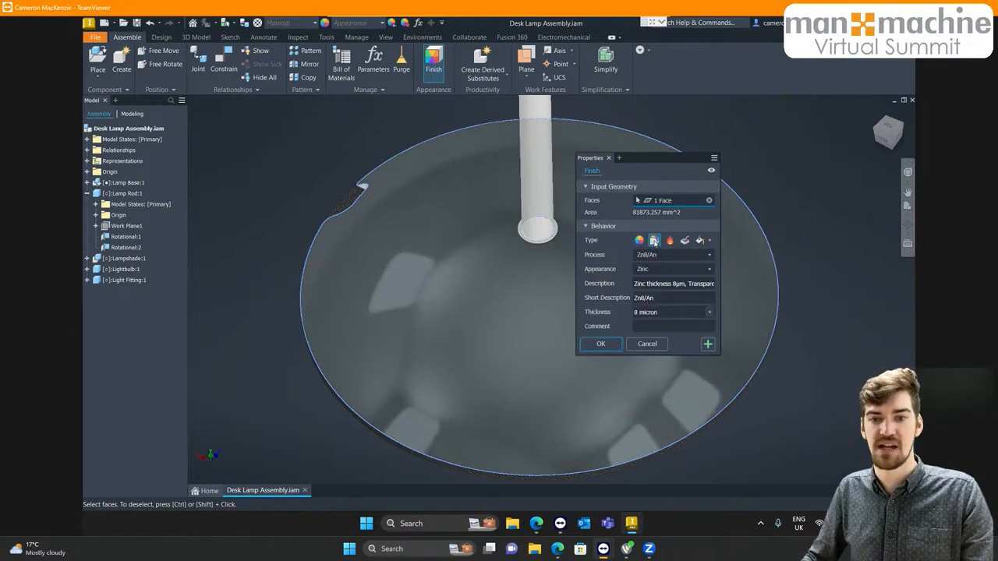
scroll(244, 289, down, 5)
scroll(252, 276, up, 5)
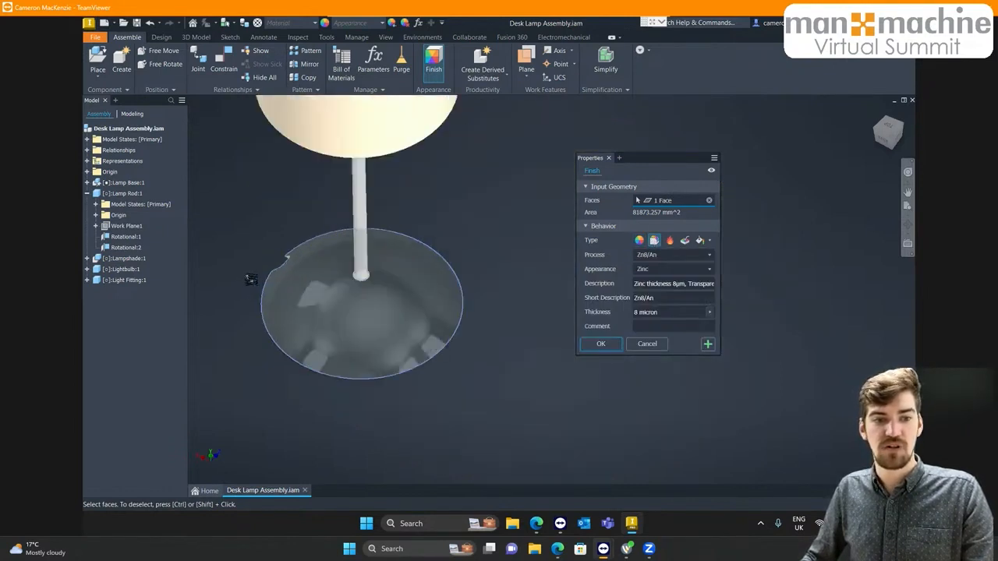
middle_drag(278, 280, 252, 235)
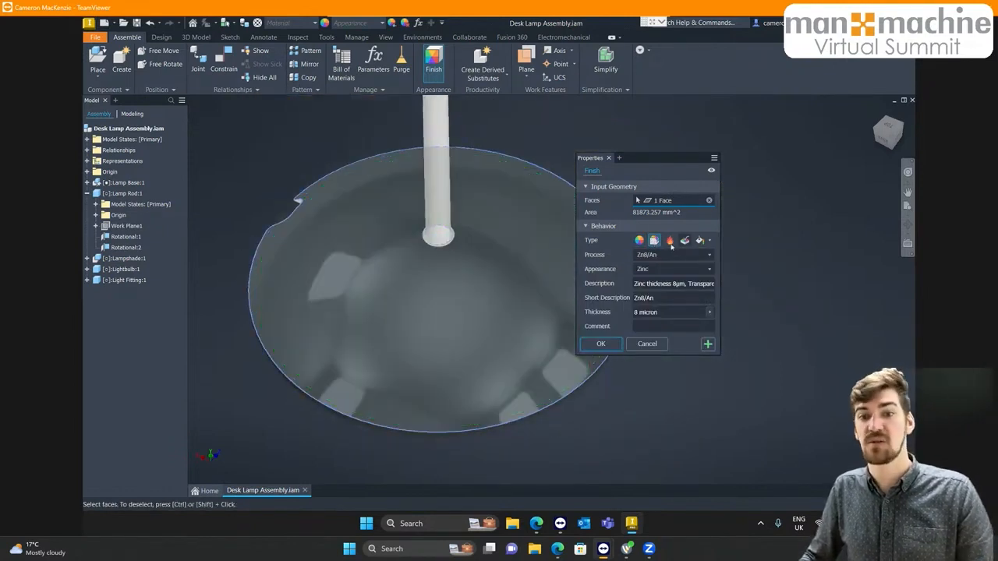
click(658, 258)
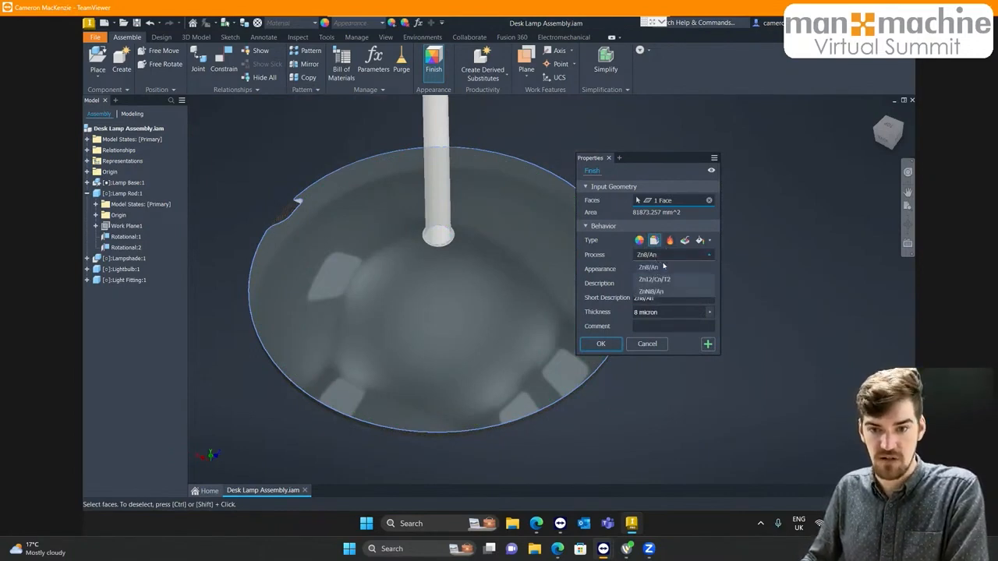
click(657, 257)
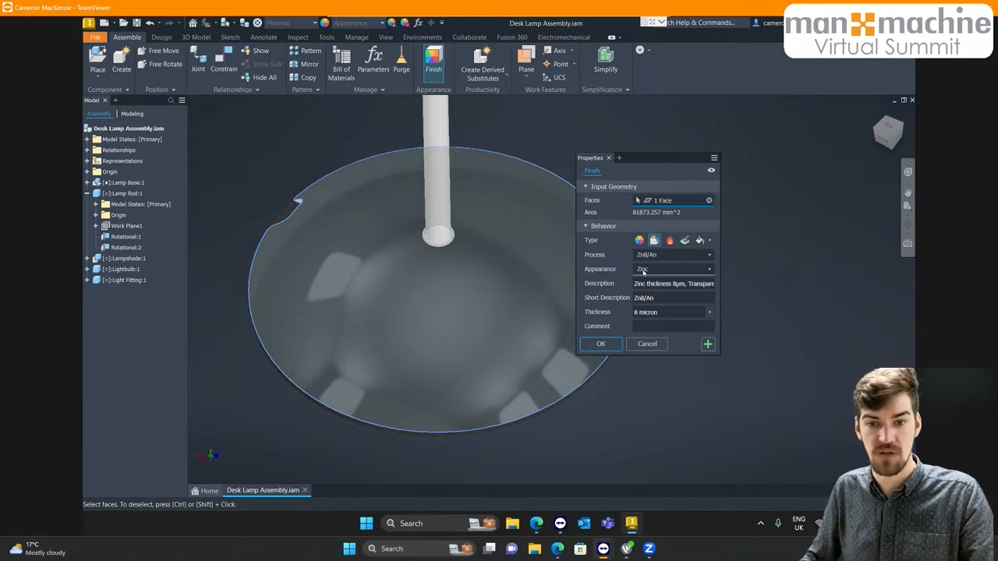
click(643, 270)
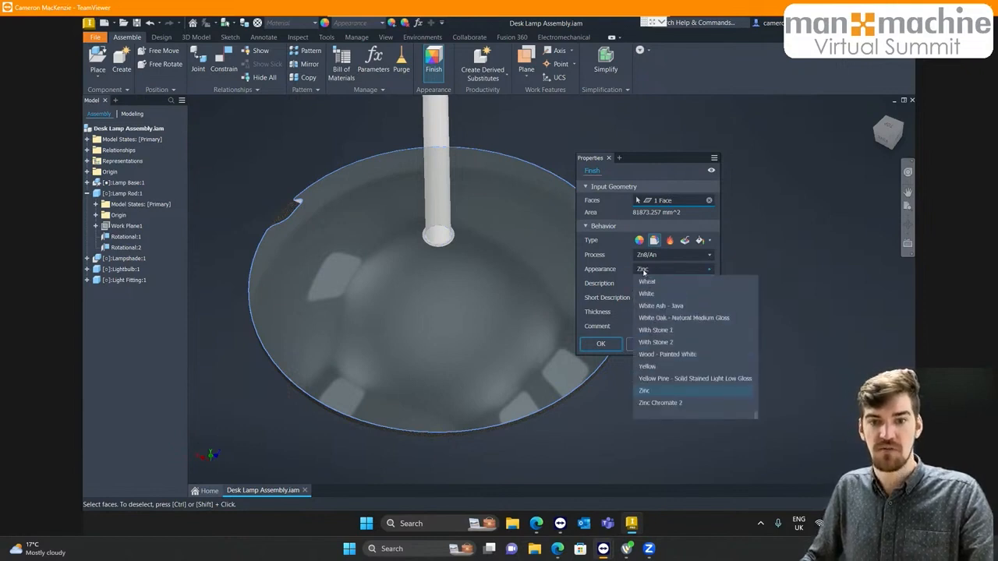
click(654, 265)
Preview the coating processes Zn12/Cn/T2 and ZnNi8/An on the lamp base, and return to Zn8/An
click(654, 258)
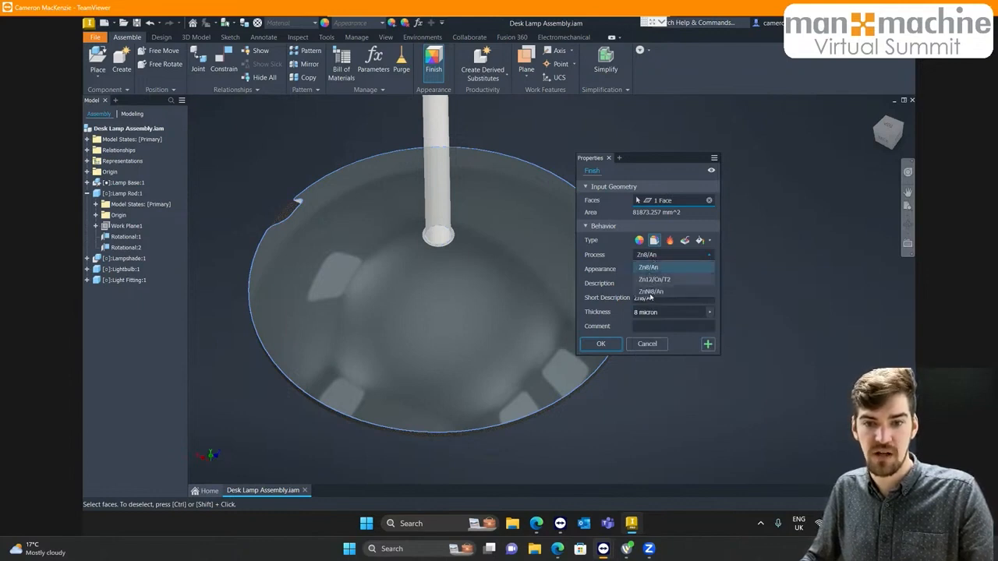
click(654, 279)
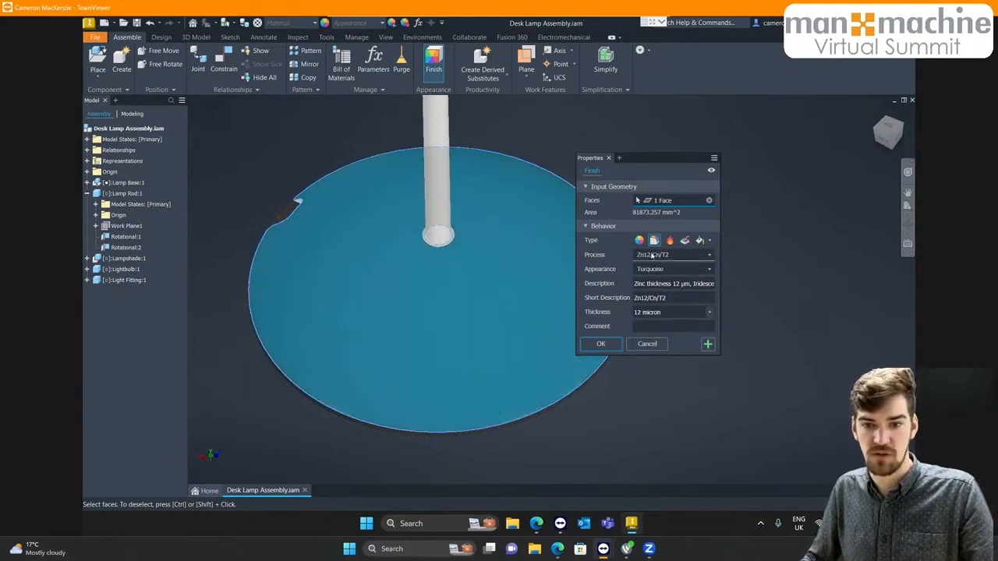
click(653, 256)
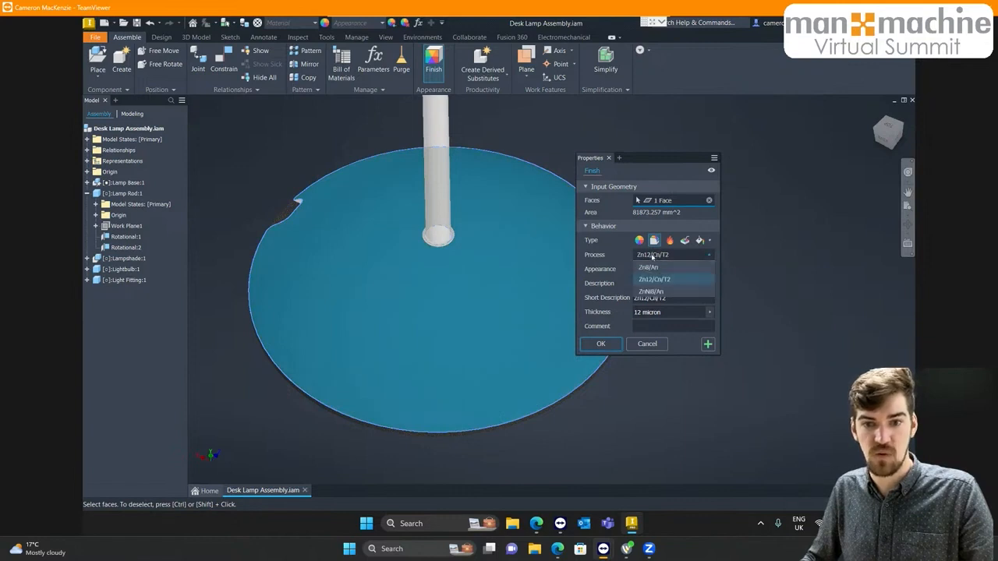
click(659, 292)
click(658, 258)
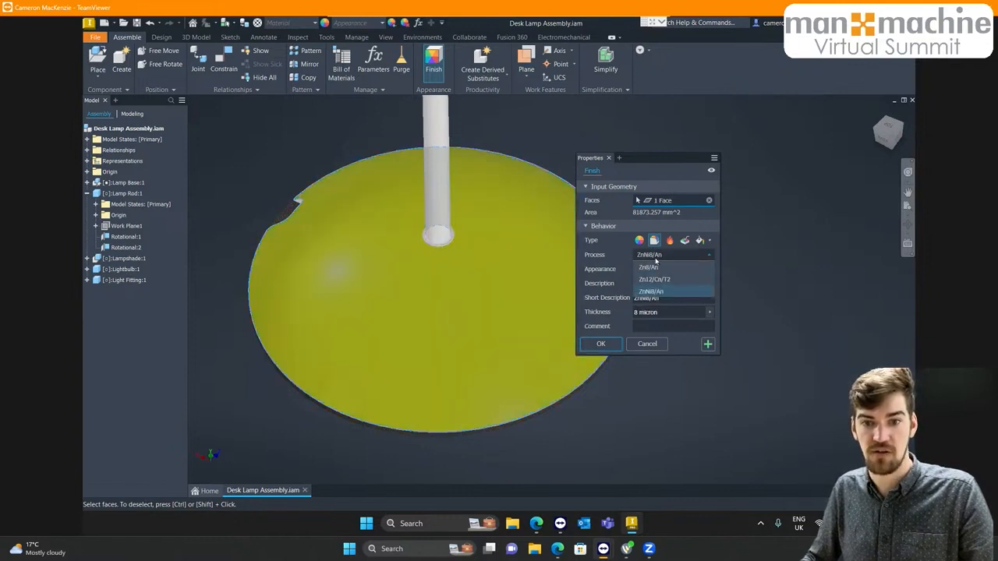
click(659, 268)
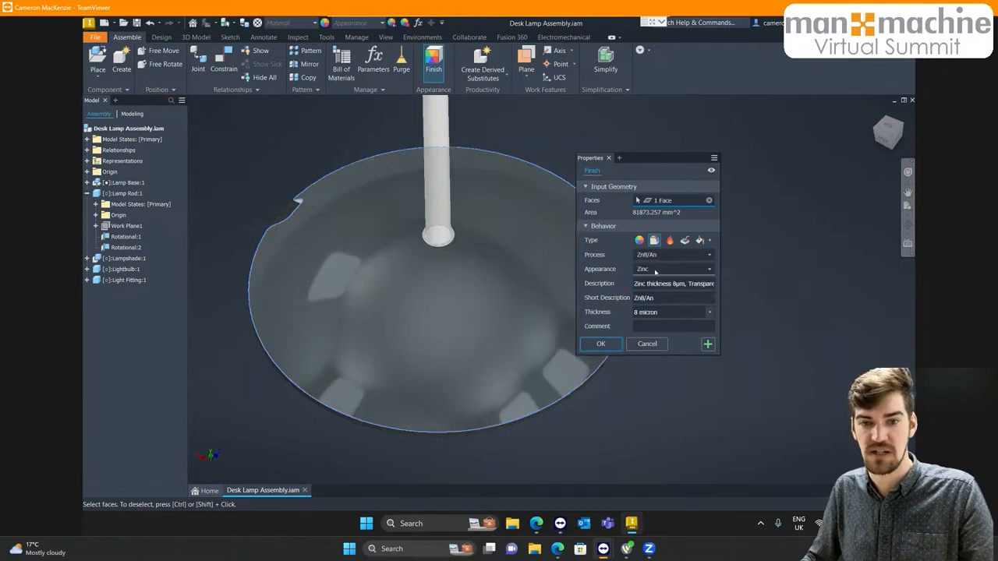
Set the appearance of the Zn8/An coating on the lamp base to Weld - Aluminum
click(648, 270)
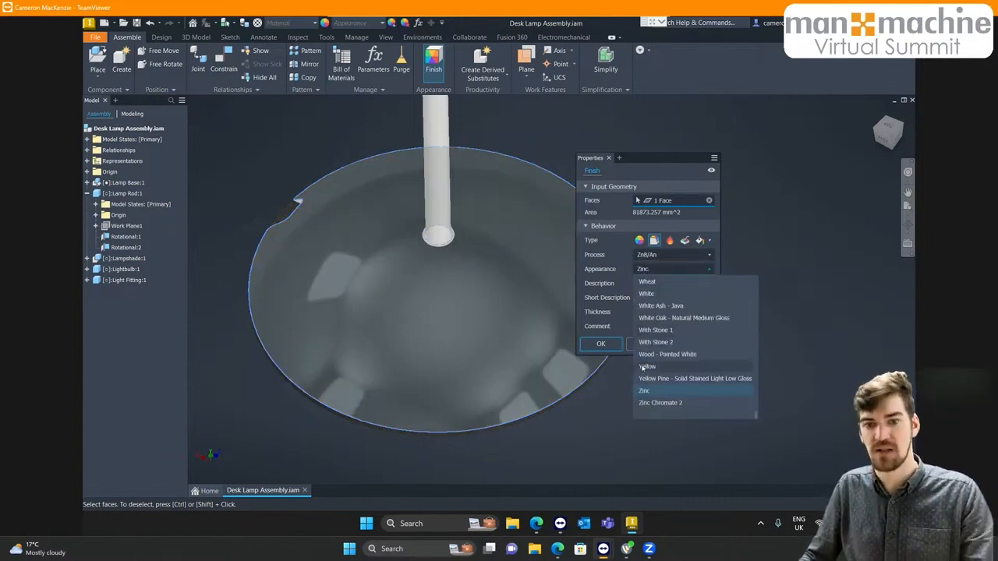
scroll(659, 320, up, 2)
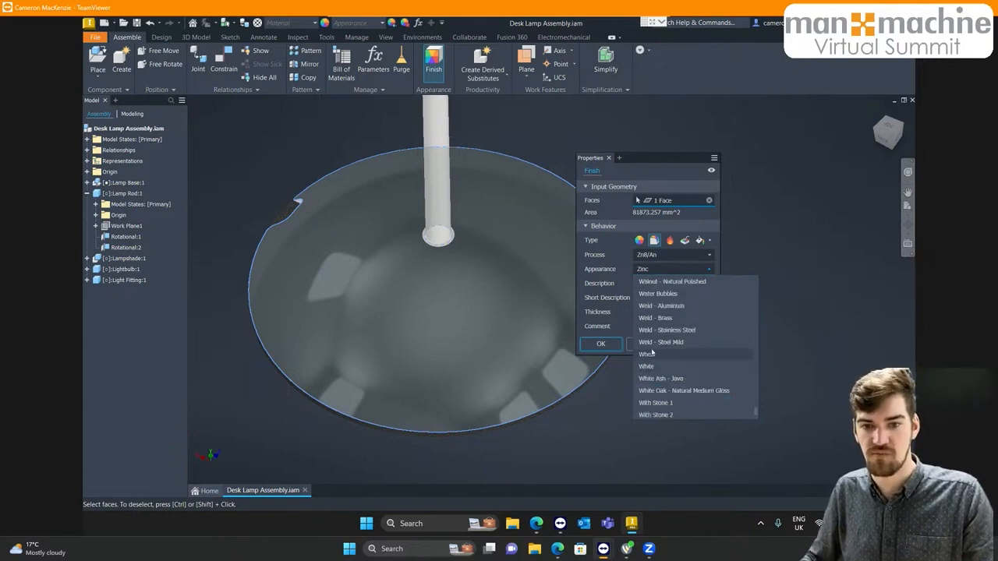
click(670, 307)
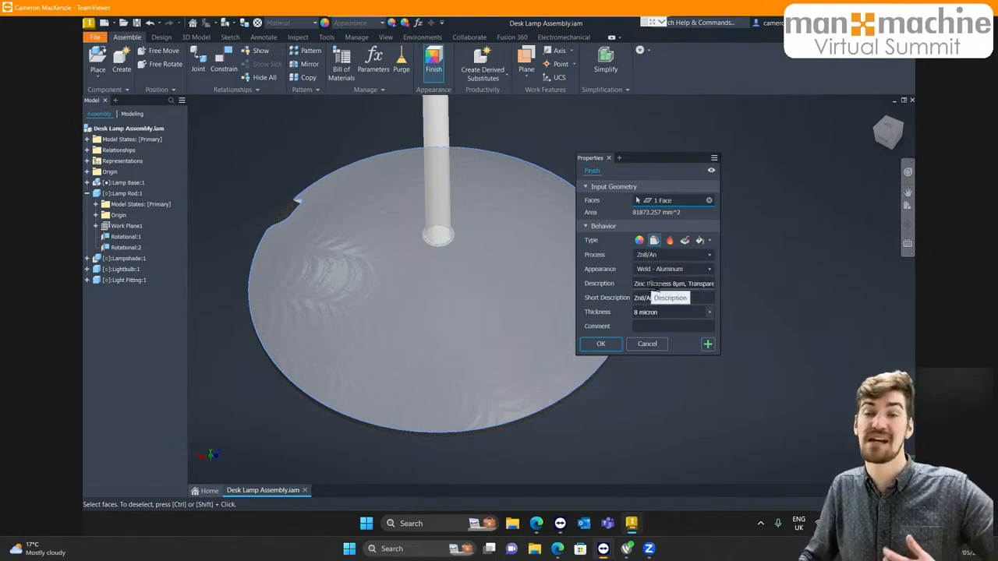
Review the coating's description, thickness and comment entries
drag(635, 284, 720, 285)
double_click(679, 285)
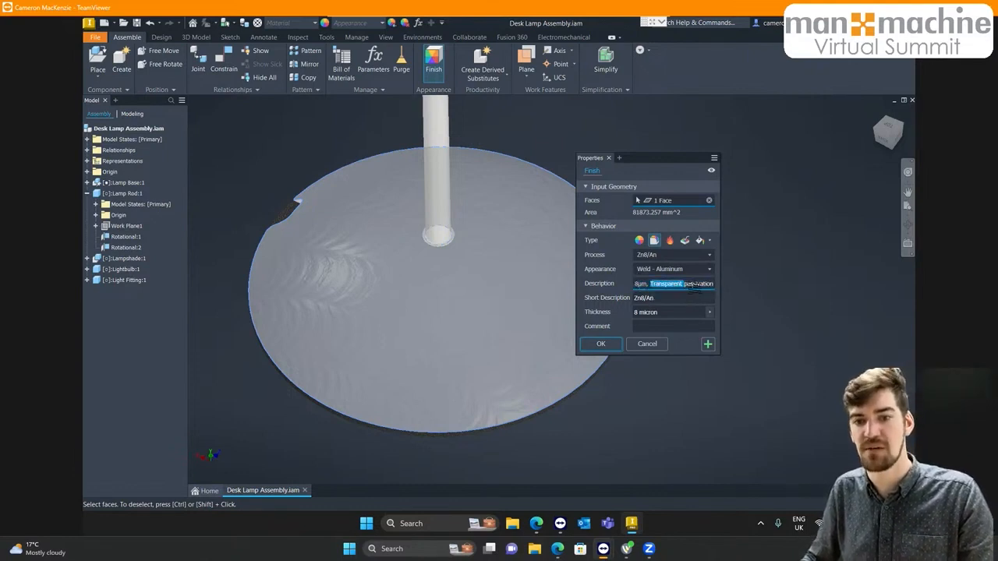
click(676, 285)
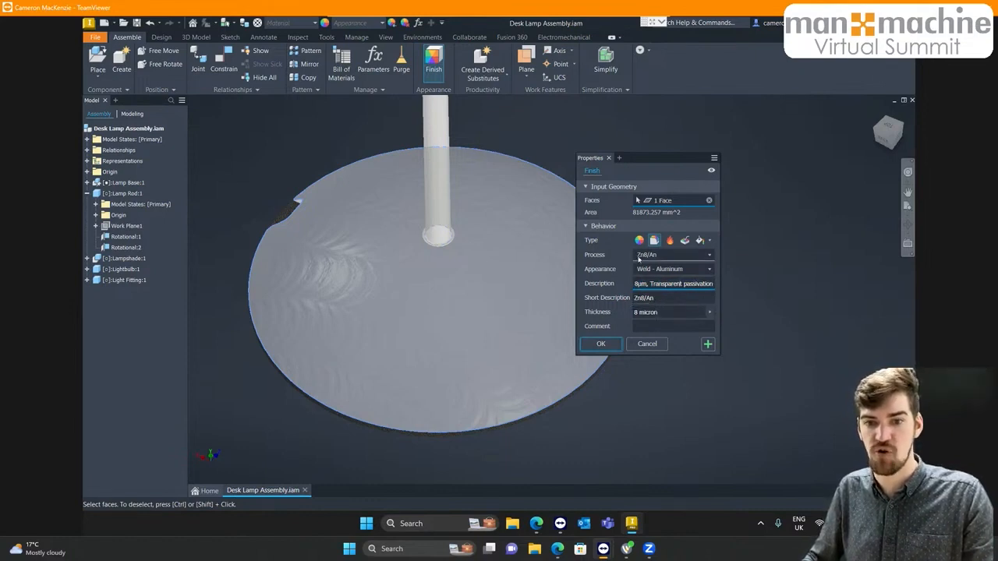
click(664, 312)
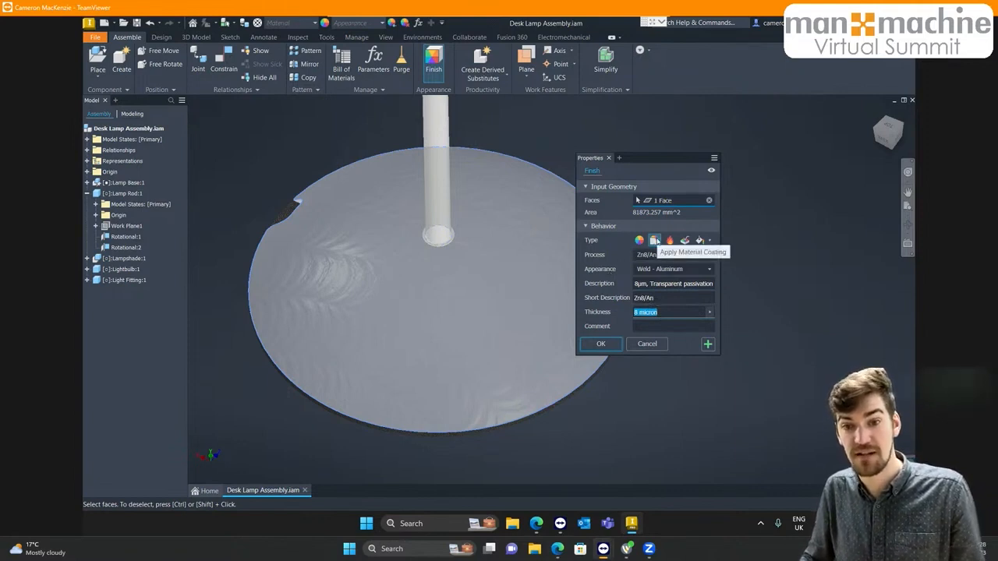
click(638, 325)
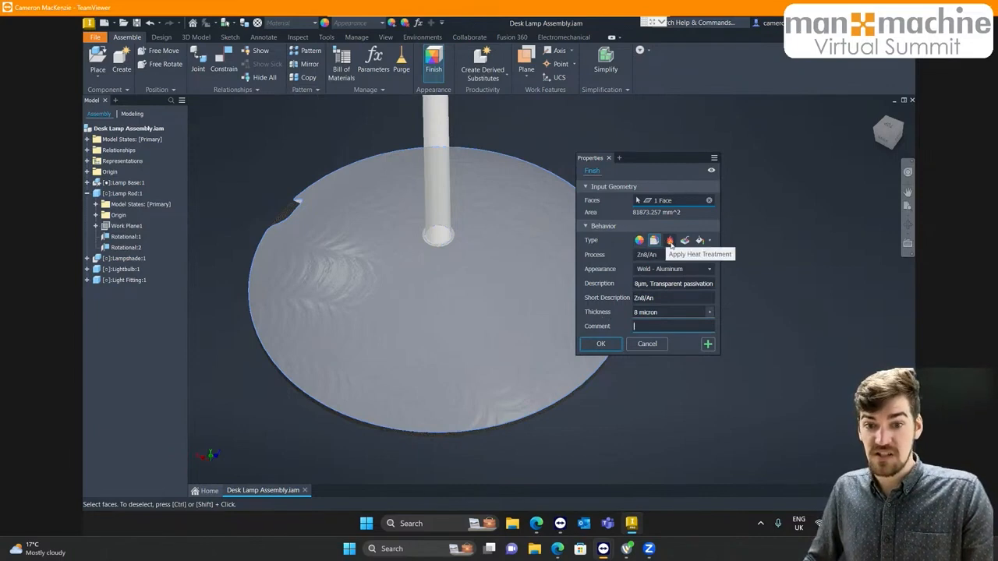
Switch the lamp base finish to the Heat Treatment type and review its processes, description and depth, keeping Carburize .040 - .030
click(670, 242)
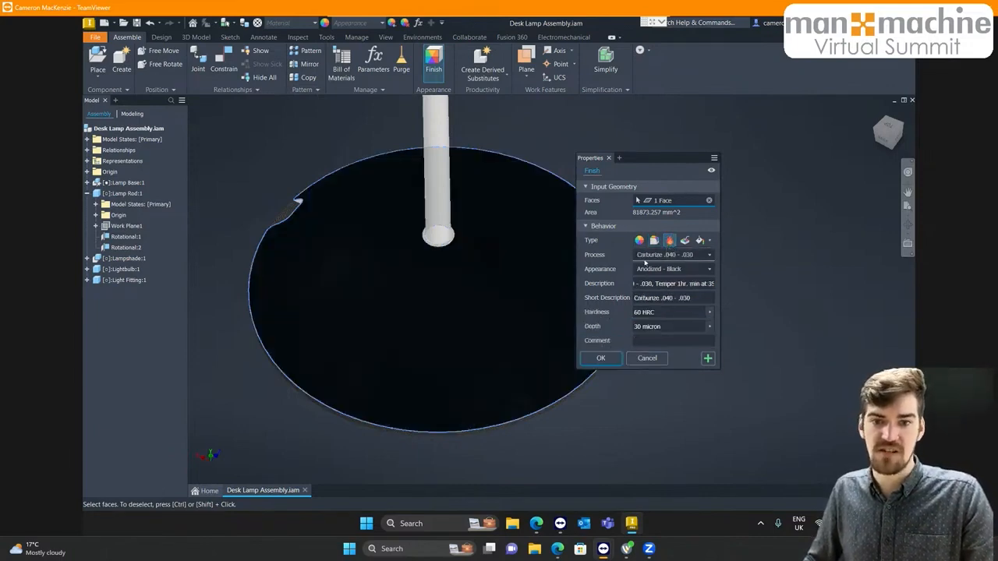
click(655, 256)
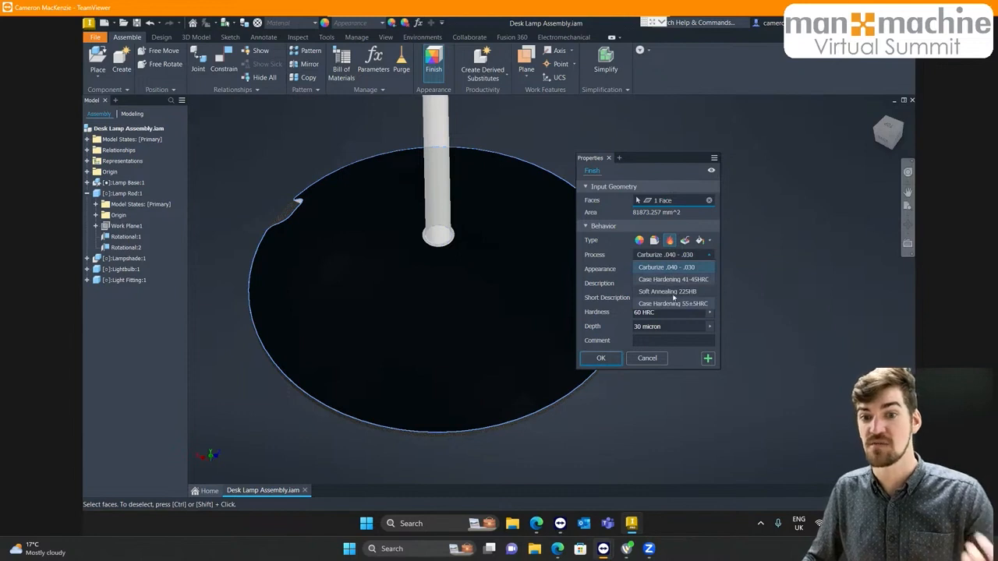
click(621, 264)
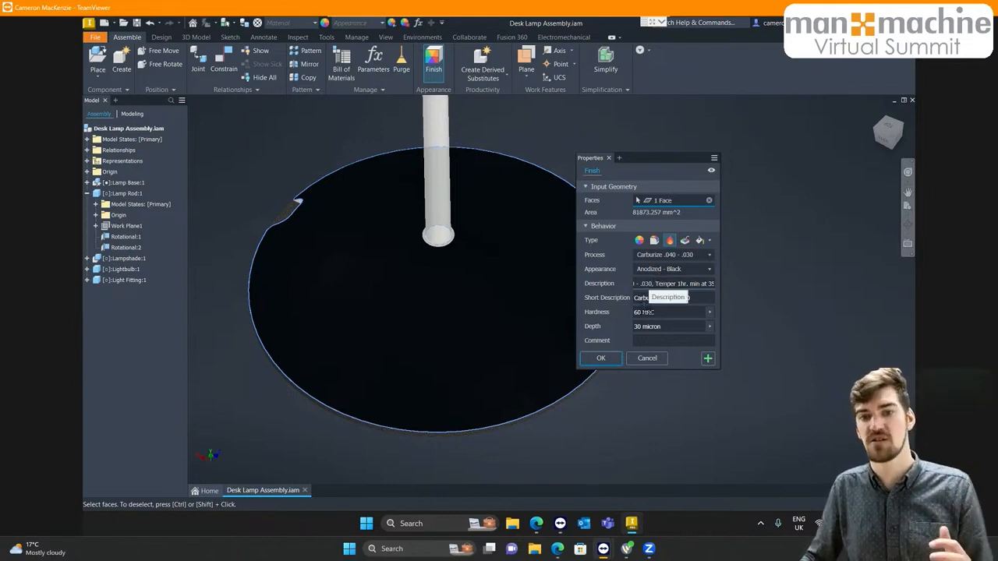
click(686, 330)
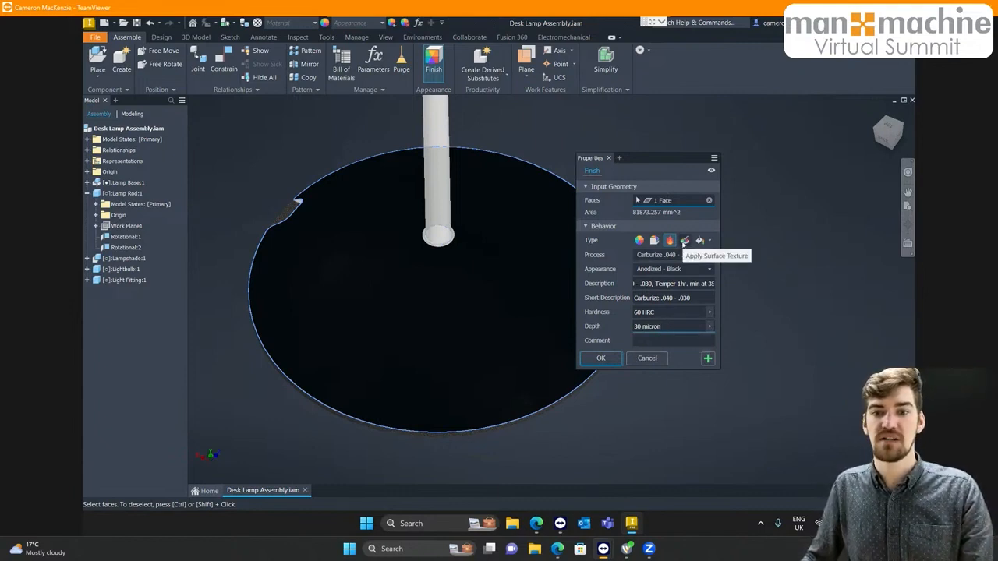
Switch the lamp base finish to the Surface Texture type, preview the Polishing process and set the process to Lapping
click(684, 241)
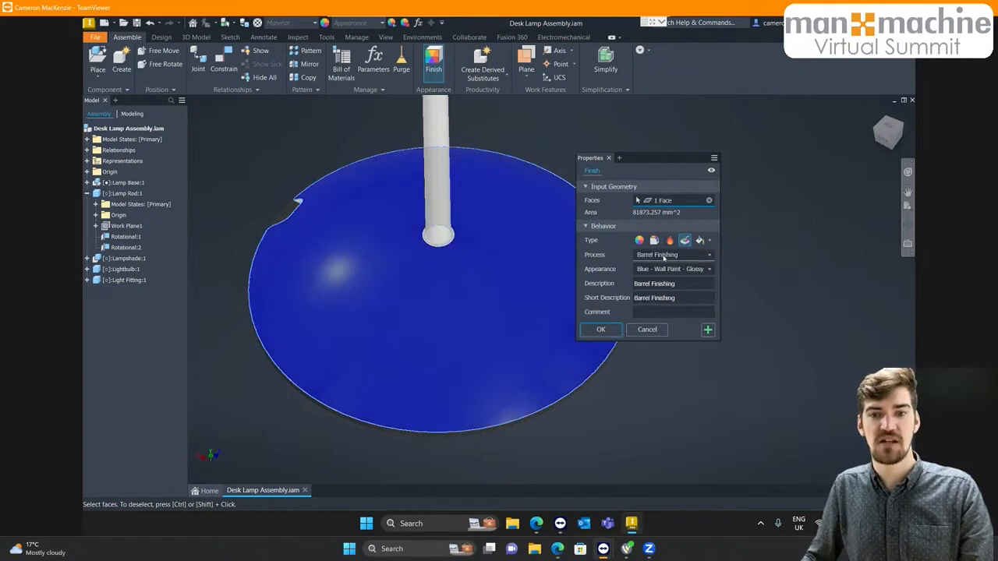
click(655, 257)
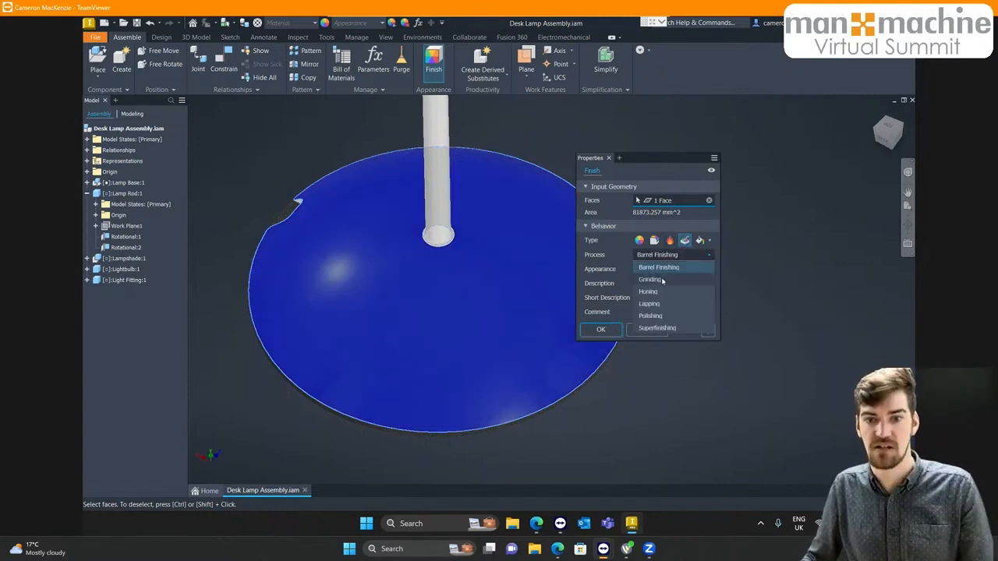
click(662, 281)
scroll(660, 262, down, 3)
click(664, 262)
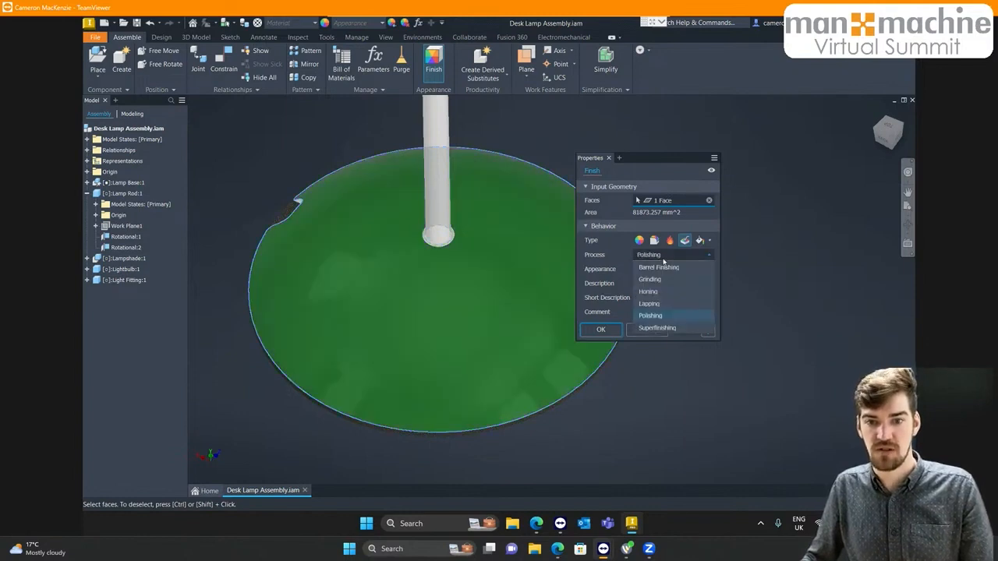
click(660, 305)
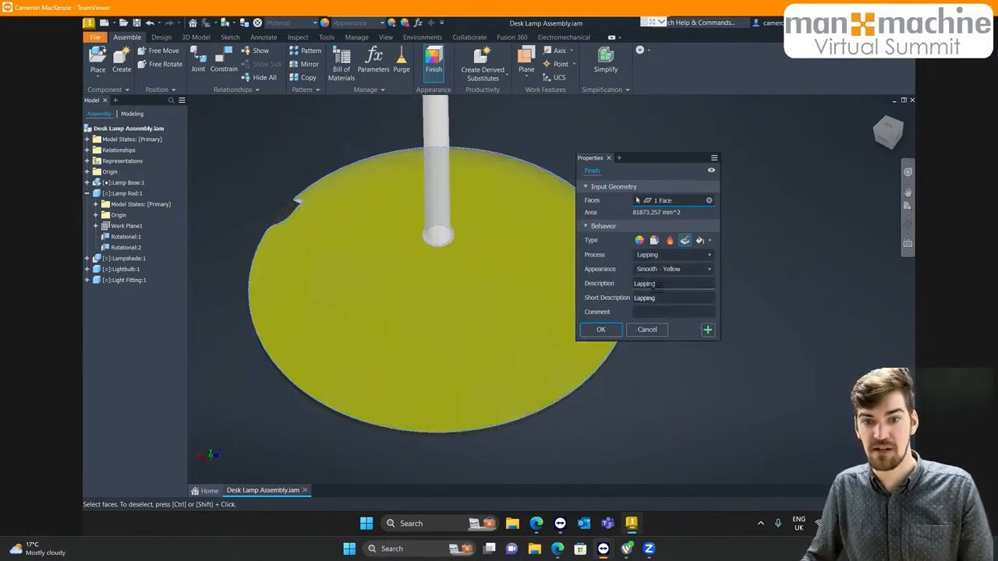
Set the Lapping finish's appearance to Steel and inspect the preview on the lamp base
click(662, 269)
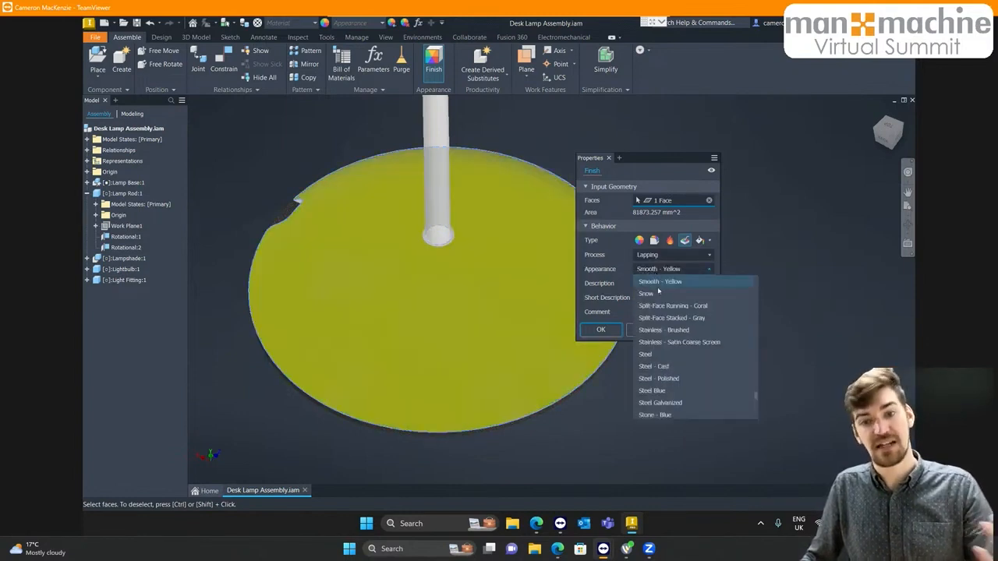
click(646, 354)
shift+middle_drag(393, 319, 392, 296)
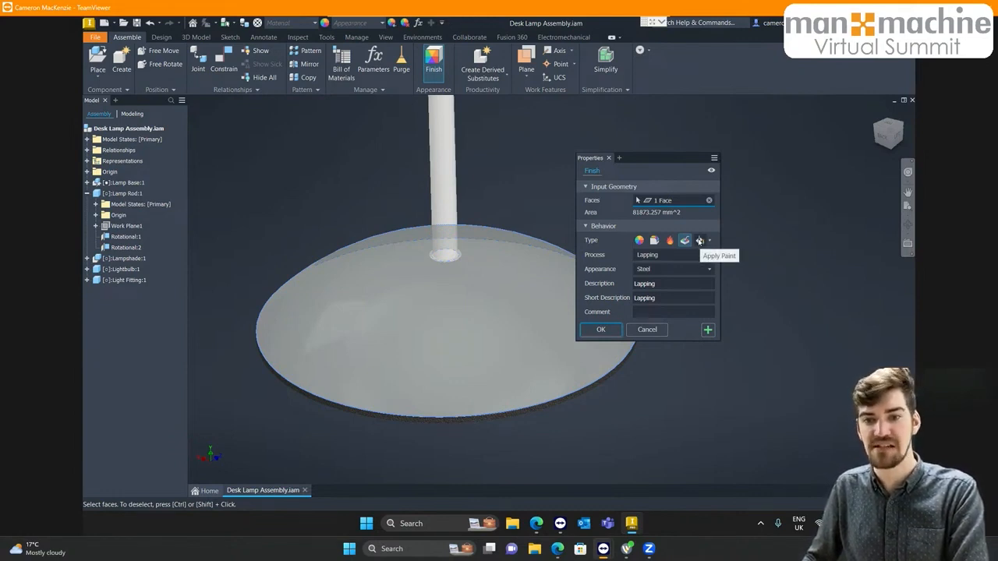
Switch the lamp base finish to the Paint type and review its processes, keeping Prime/Paint RAL 3018
click(699, 241)
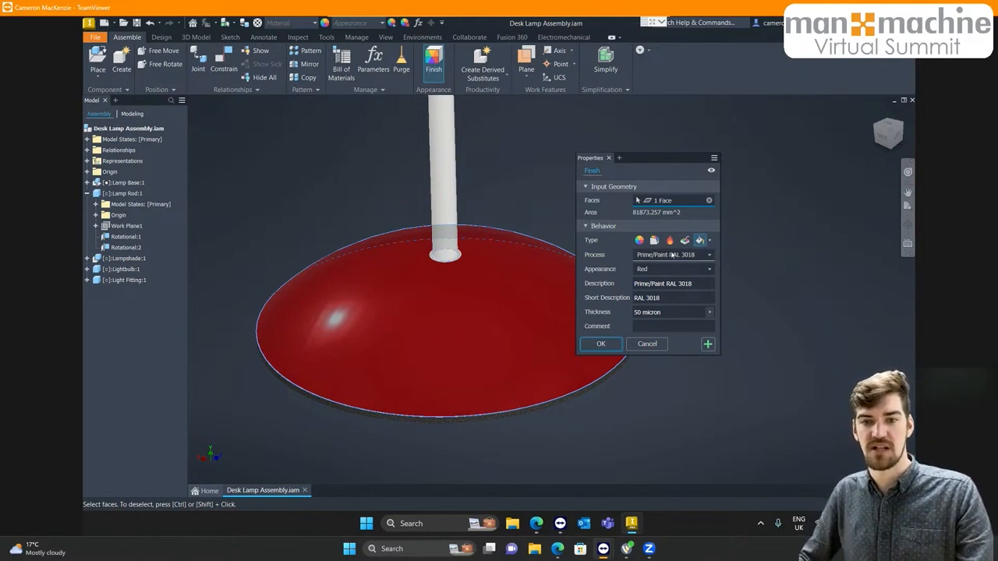
click(667, 256)
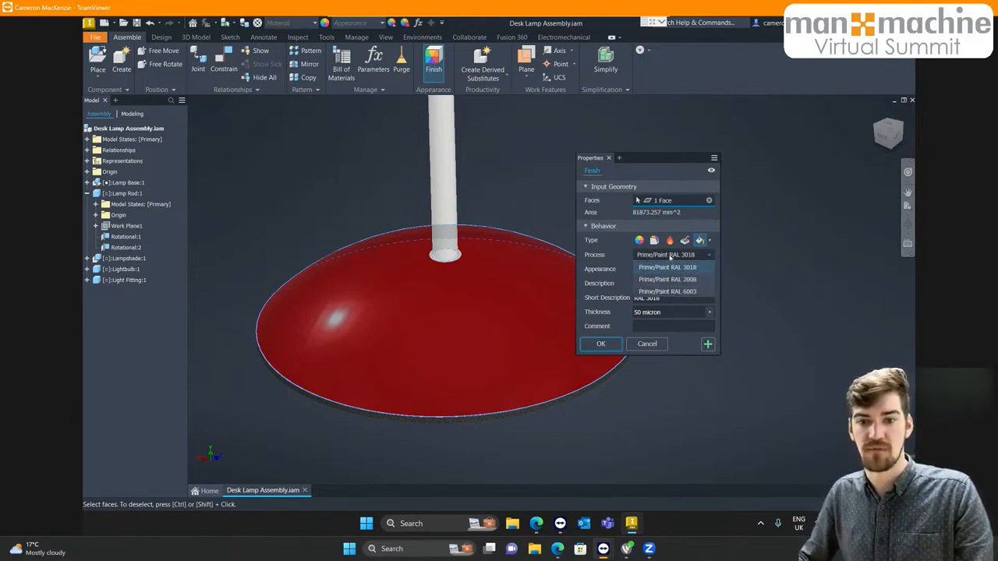
click(669, 258)
Preview the Rust and Silver appearances for the paint finish on the lamp base
click(671, 271)
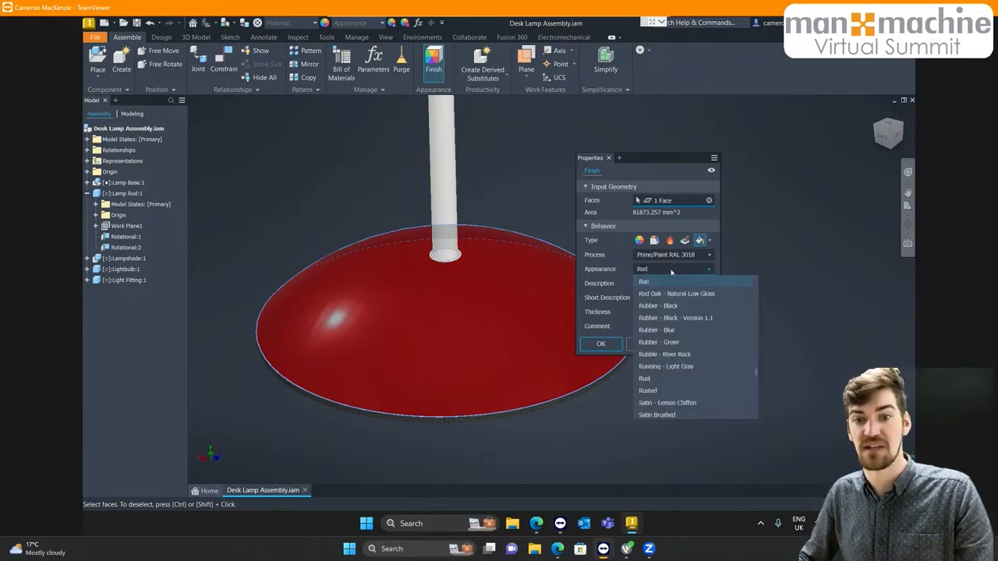
click(647, 379)
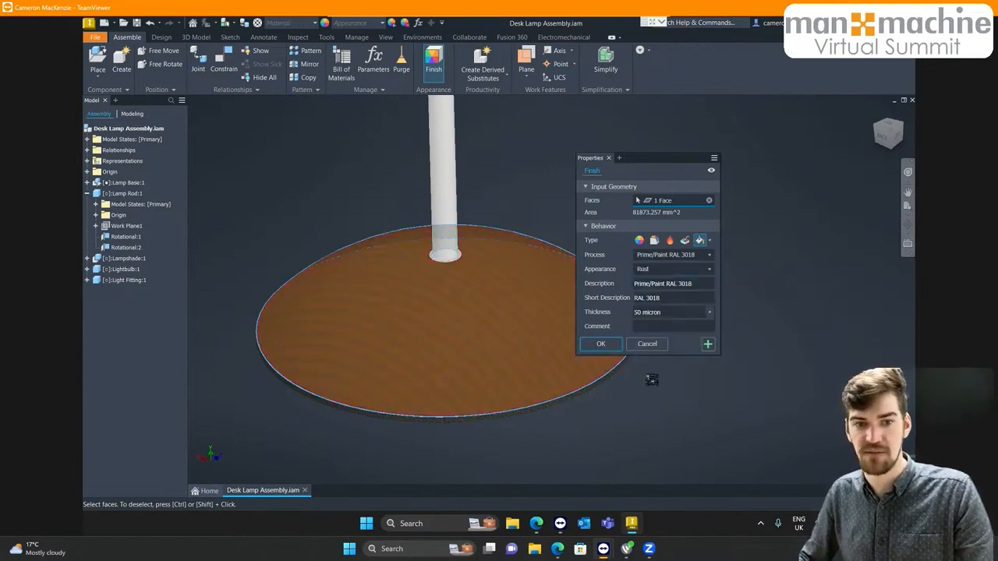
click(659, 271)
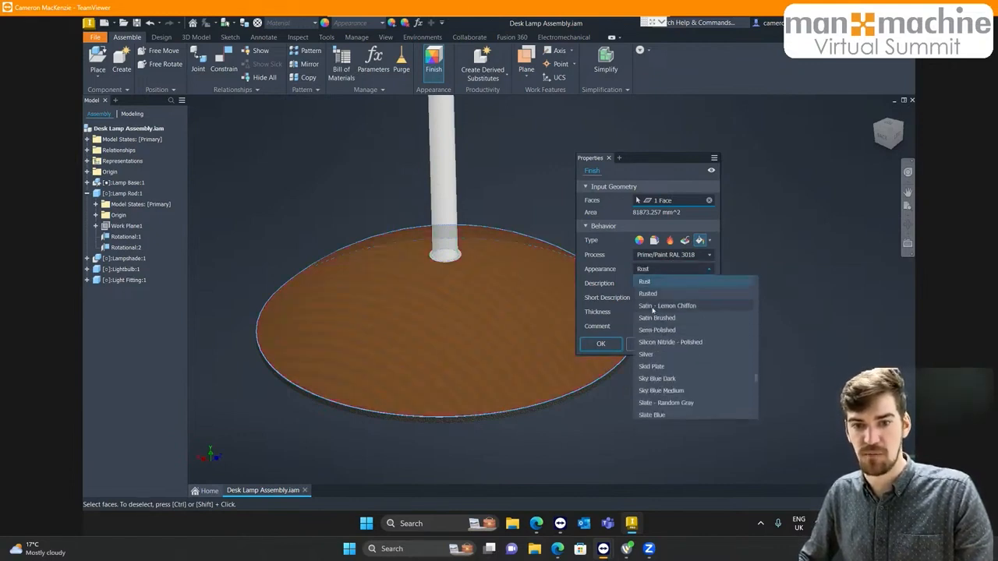
click(646, 355)
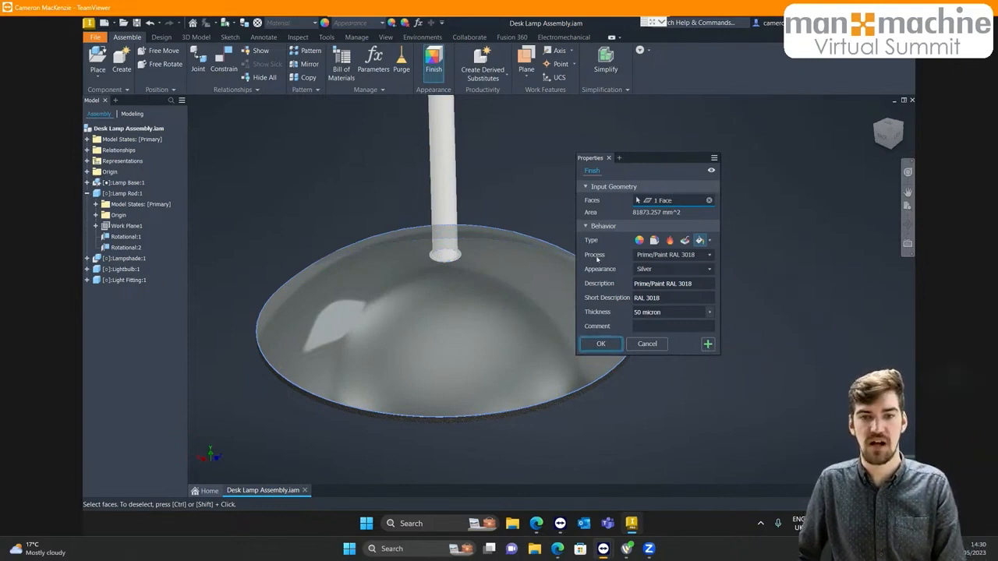
Set the paint finish's appearance to Orange and apply the finish to the lamp base
click(650, 270)
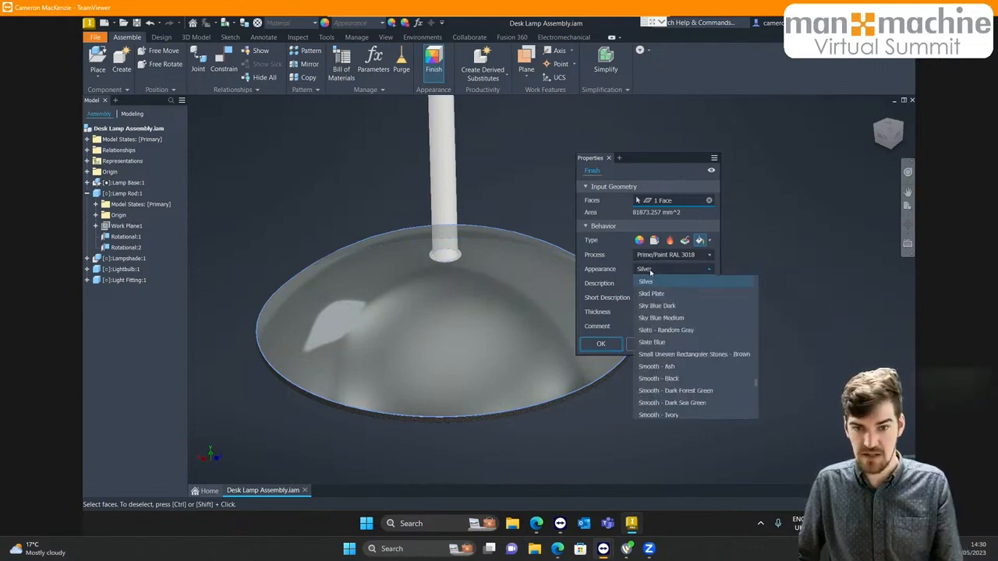
scroll(649, 337, up, 12)
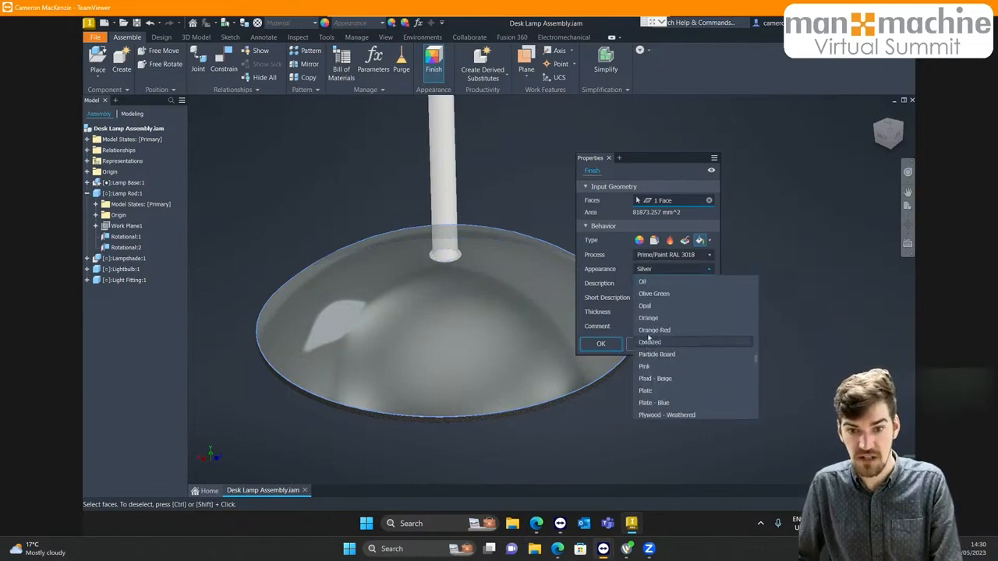
click(654, 318)
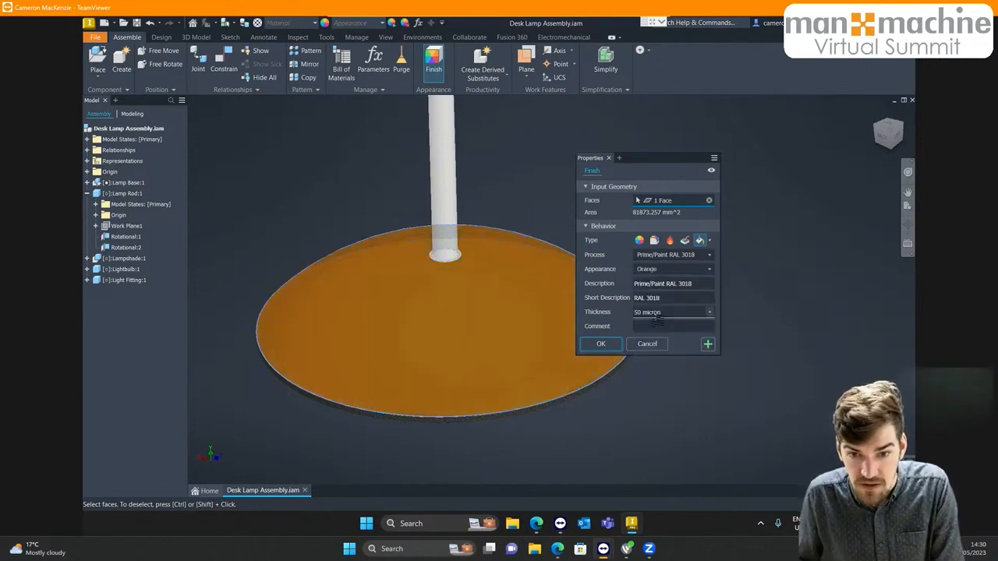
click(601, 344)
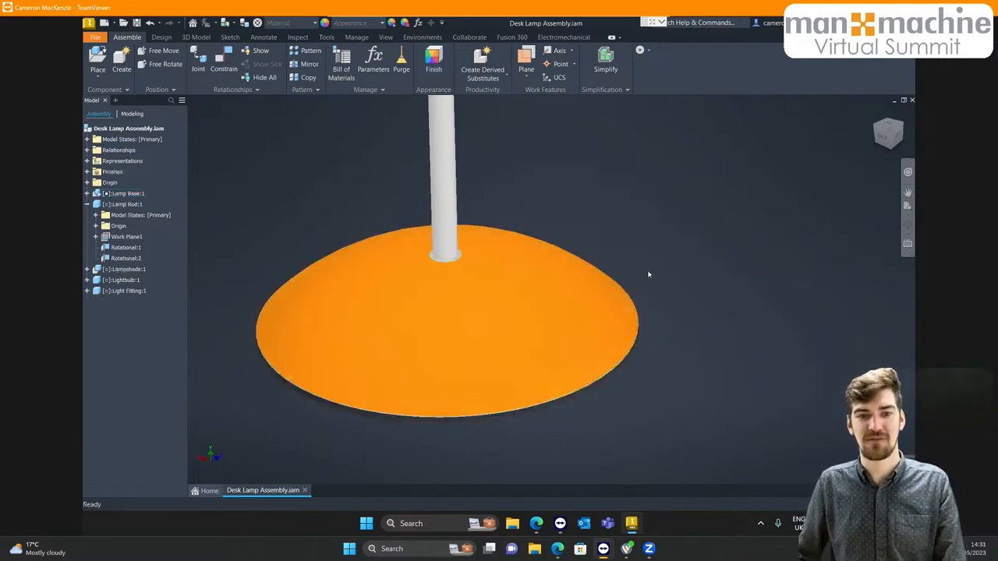
Inspect the painted lamp base and check the assembly's Finishes folder for the applied finish
middle_drag(662, 253, 690, 283)
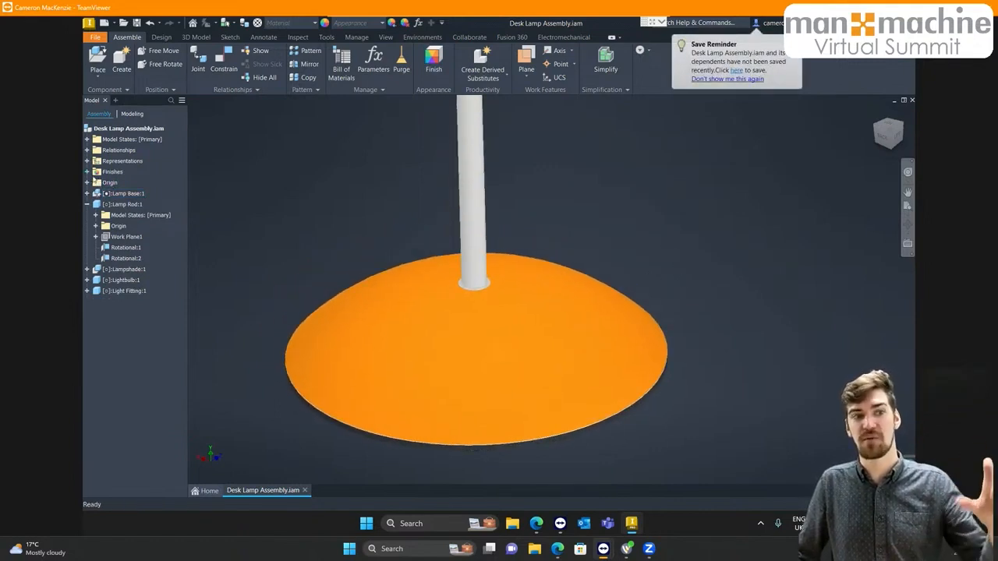
click(88, 172)
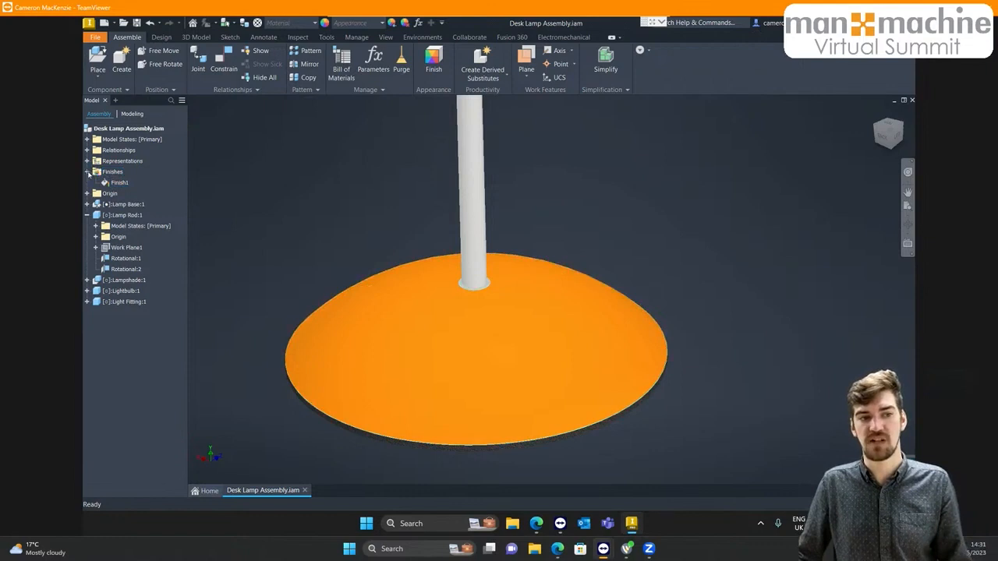
click(87, 172)
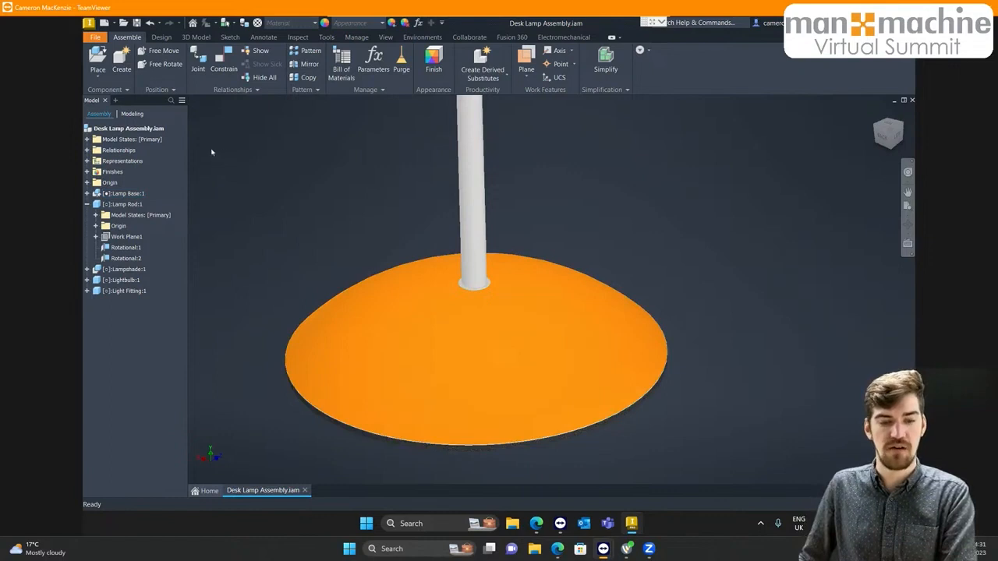
Create a drawing of the desk lamp assembly from the Finish Template.idw template
right_click(130, 130)
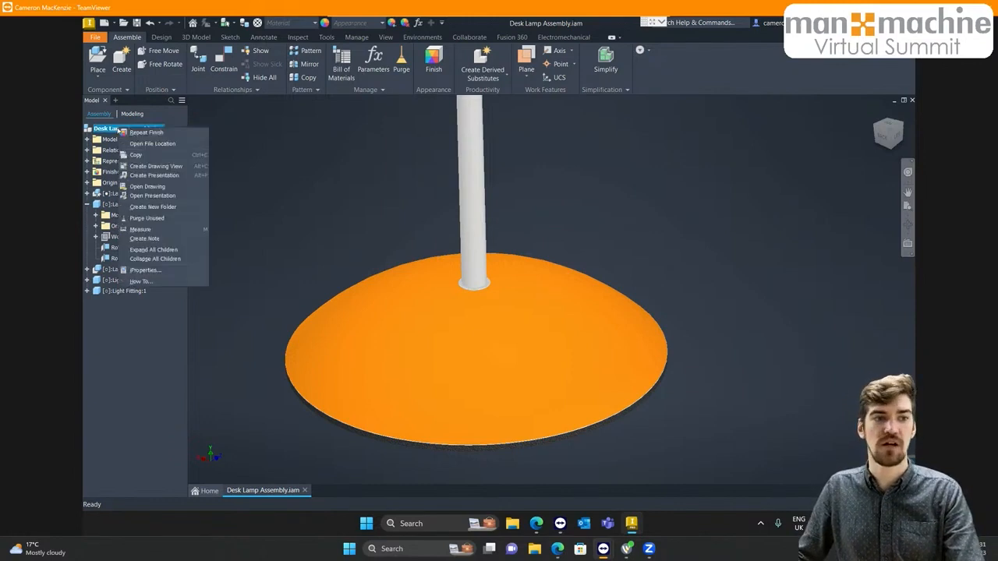
click(156, 166)
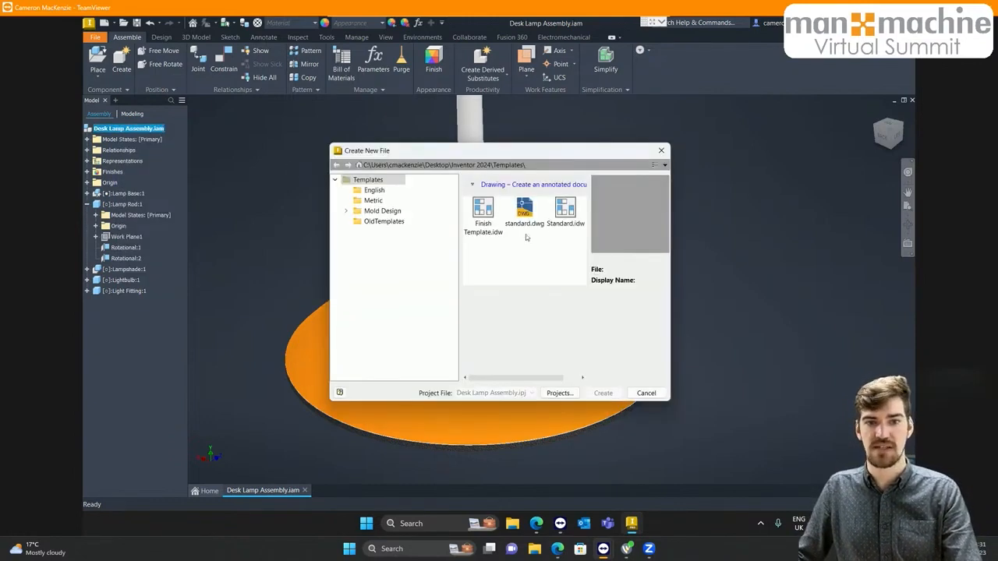
click(486, 219)
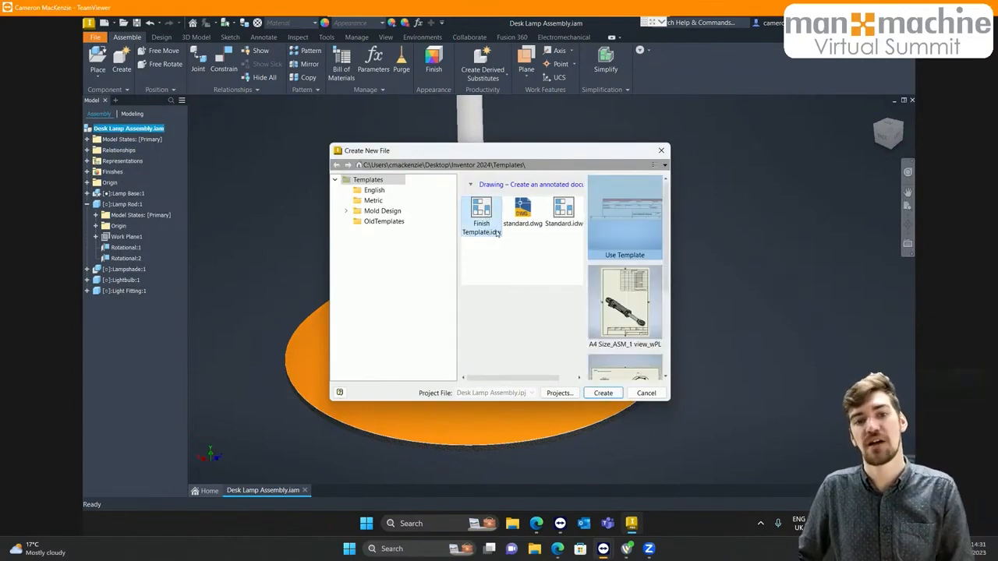
click(603, 393)
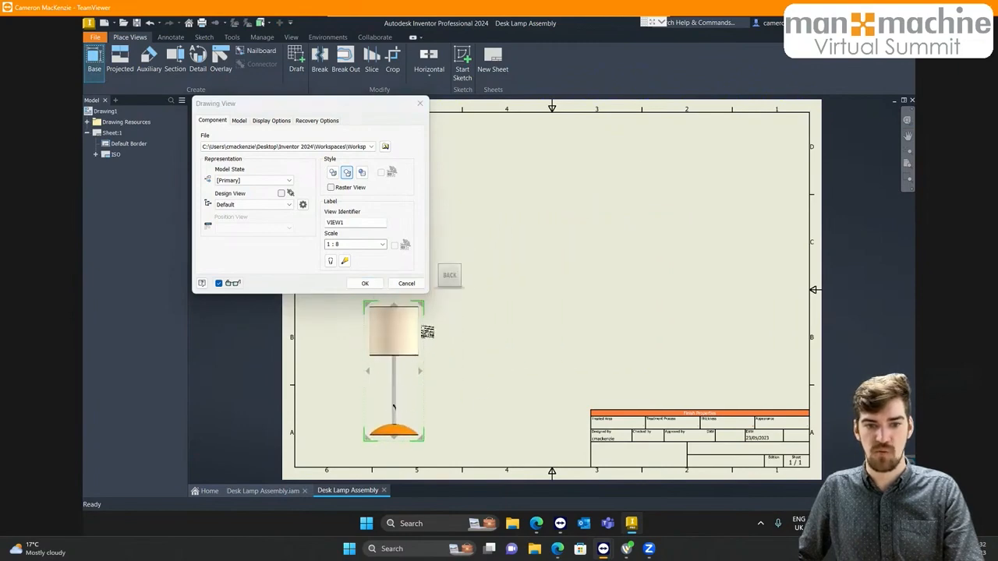
Place the desk lamp assembly's base view at 1:4 scale and display it shaded
drag(446, 275, 489, 253)
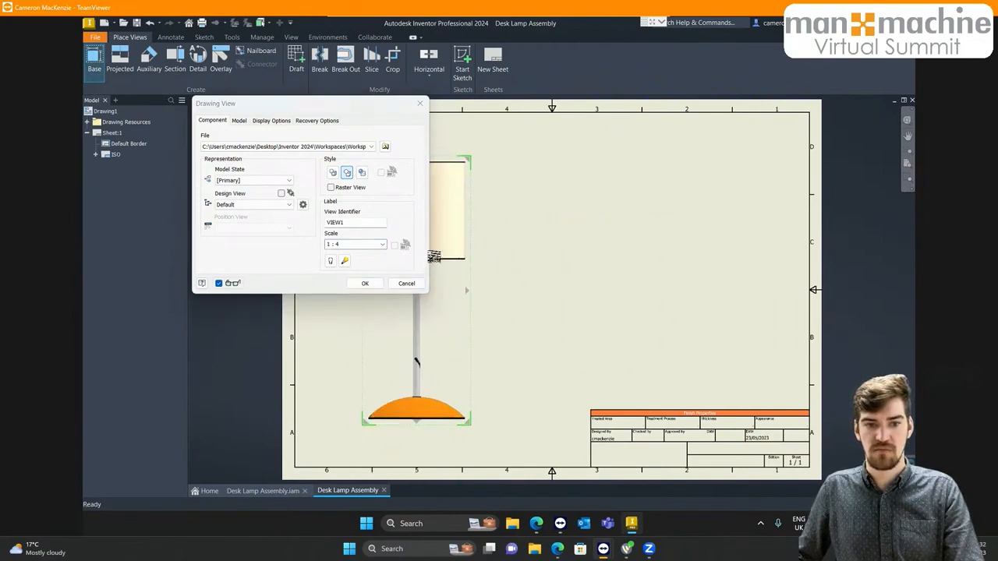
click(364, 283)
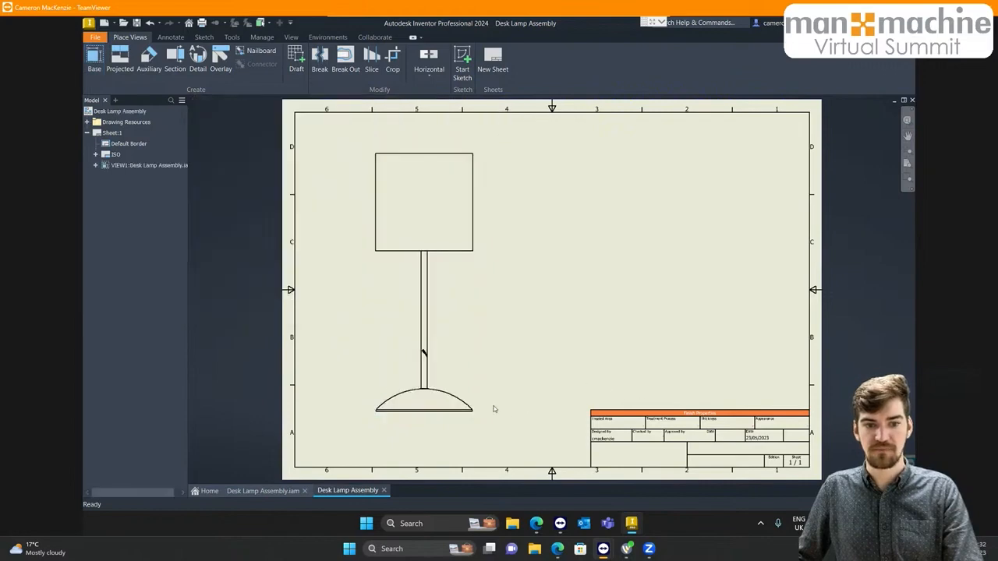
double_click(461, 332)
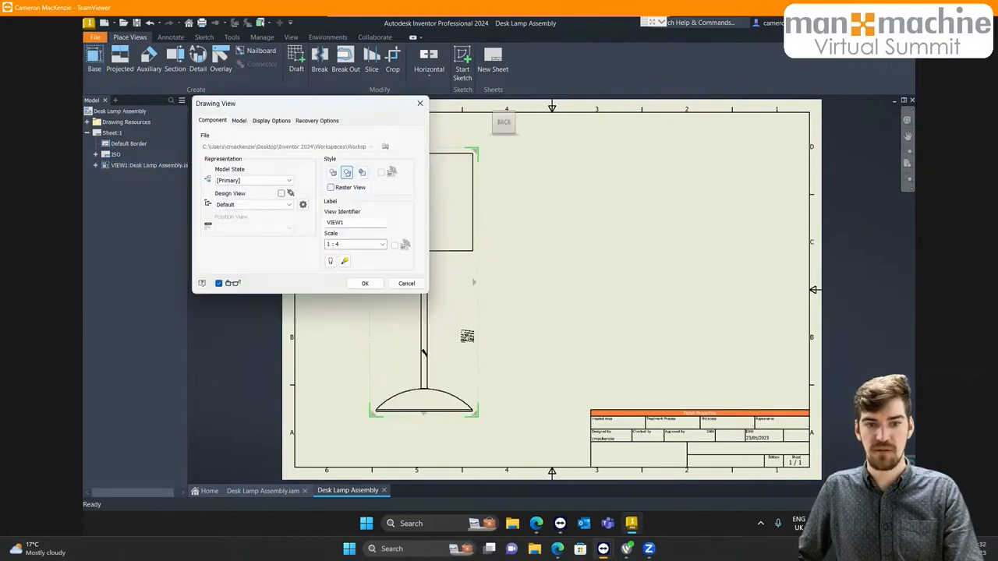
click(361, 173)
click(365, 283)
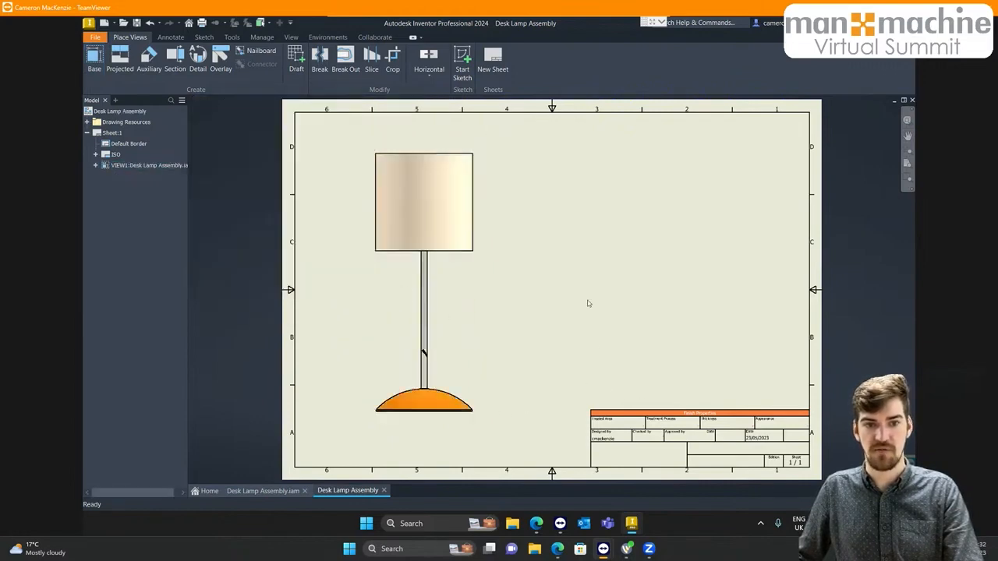
Add a base view of the Lamp Base part at 1:7 scale in top orientation, beside the lamp view above the title block
click(95, 59)
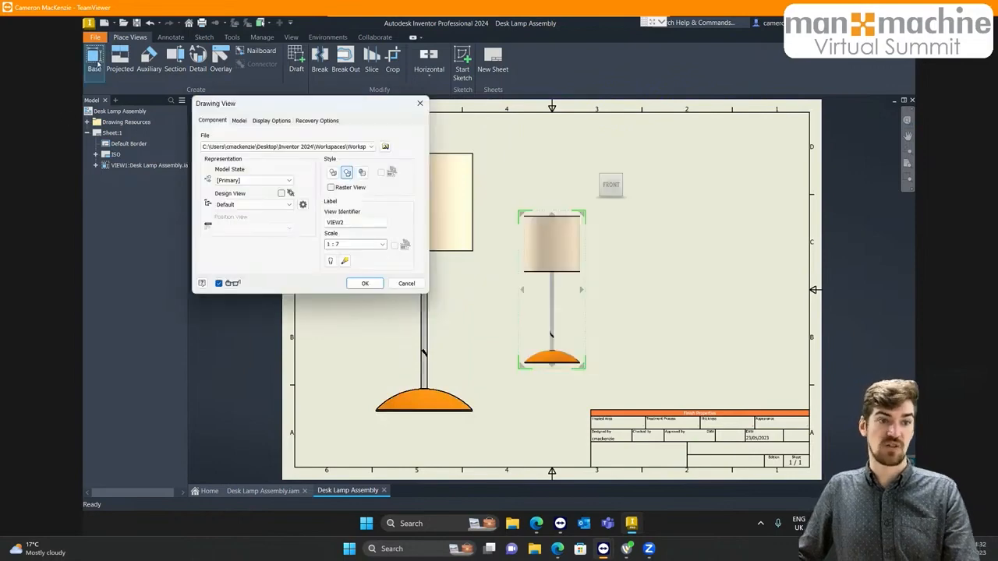
click(385, 147)
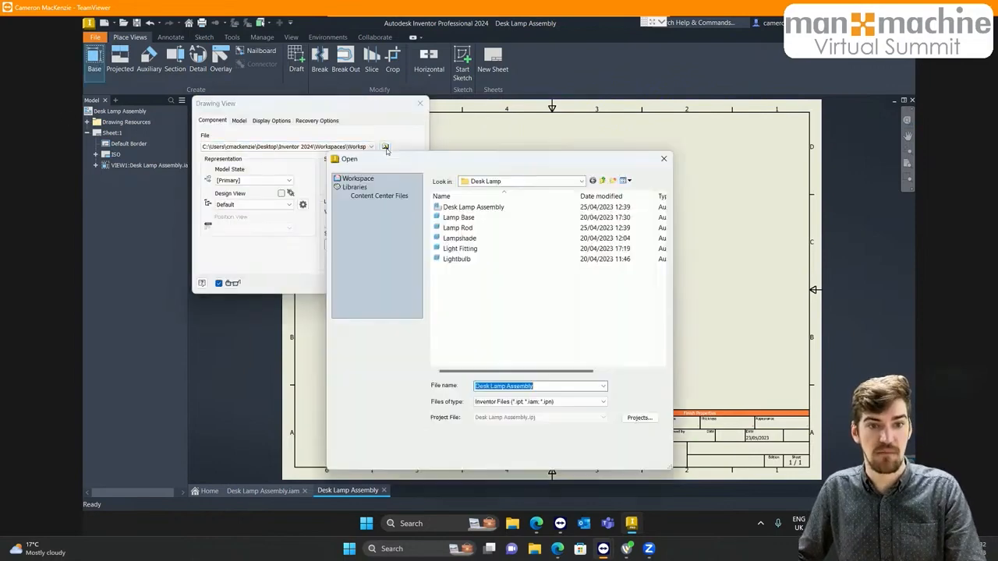
click(466, 219)
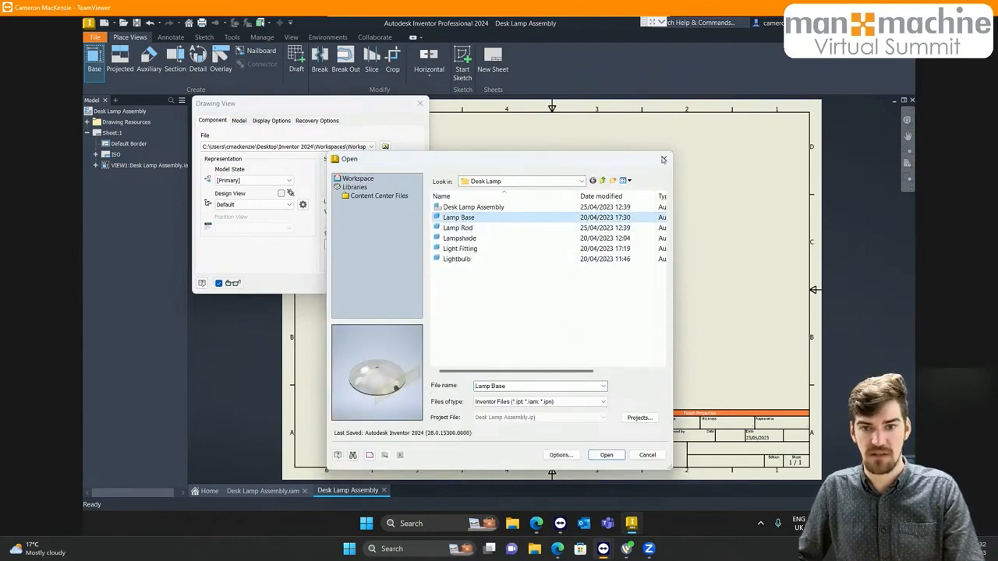
click(607, 455)
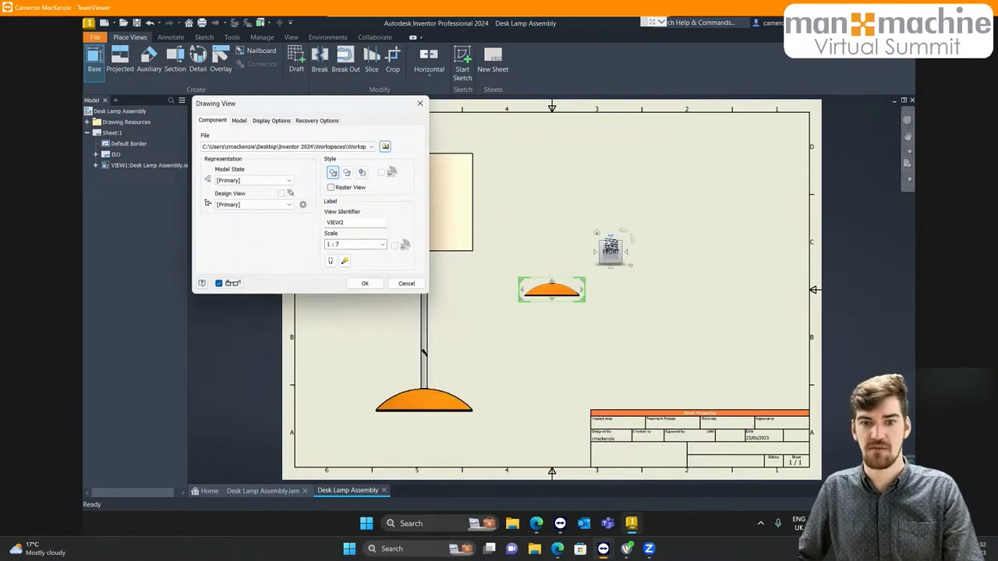
click(610, 238)
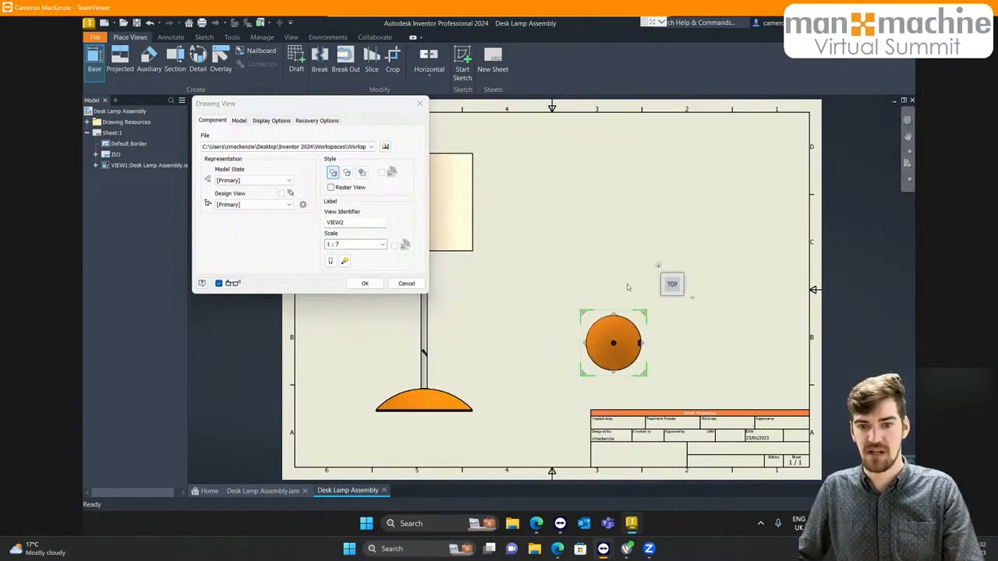
click(365, 283)
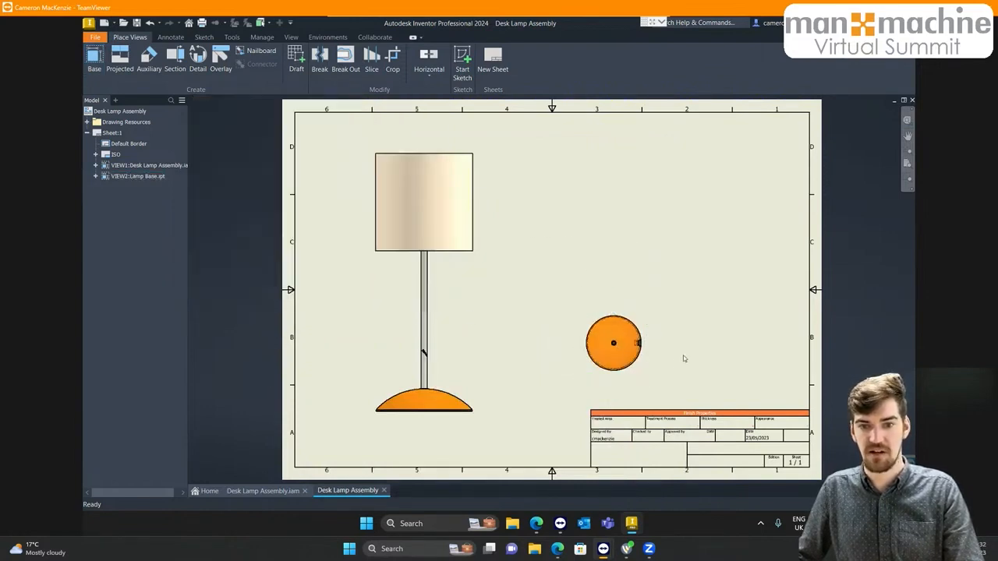
Examine the title block's Finish Properties fields for treated area, treatment process, thickness and appearance
middle_drag(662, 354, 615, 299)
scroll(584, 385, down, 3)
scroll(587, 384, up, 5)
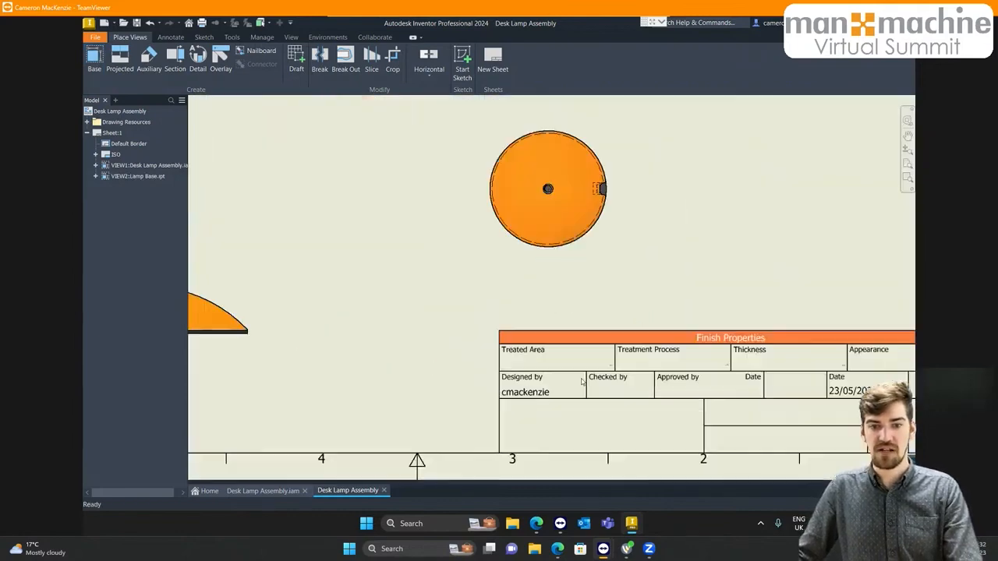
middle_drag(580, 379, 421, 289)
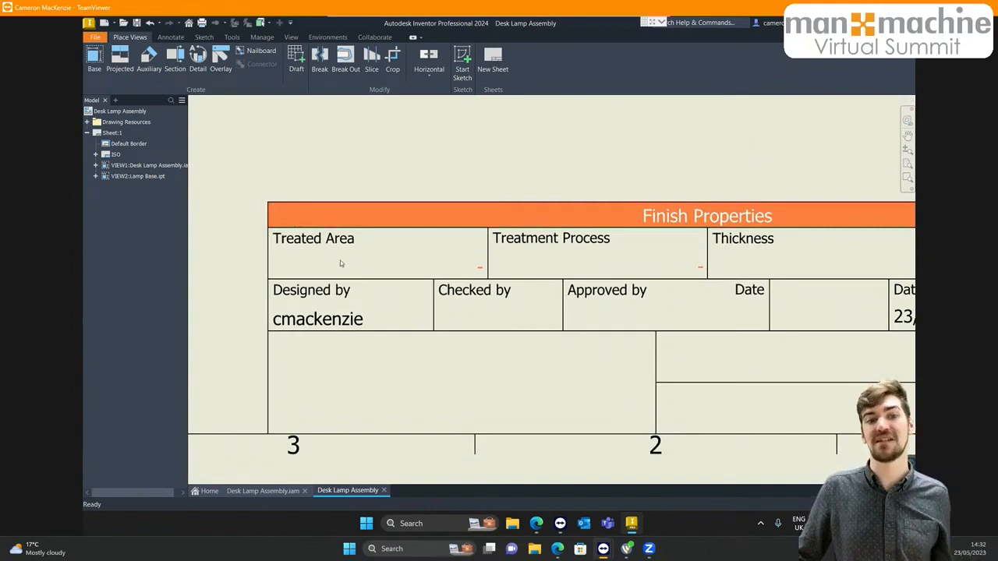
mouse_move(455, 263)
middle_down()
mouse_move(296, 229)
mouse_move(308, 236)
middle_up()
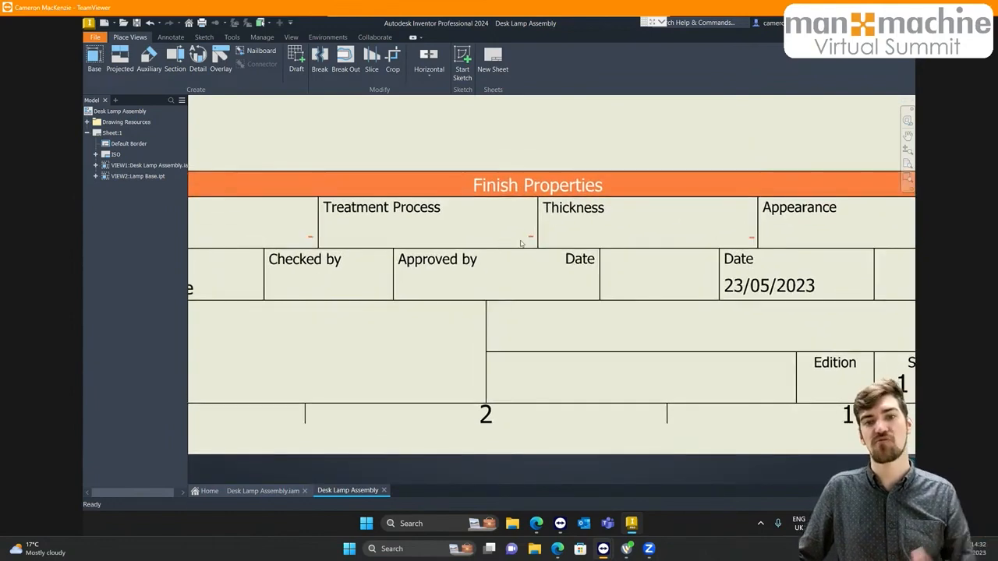
middle_drag(736, 238, 808, 252)
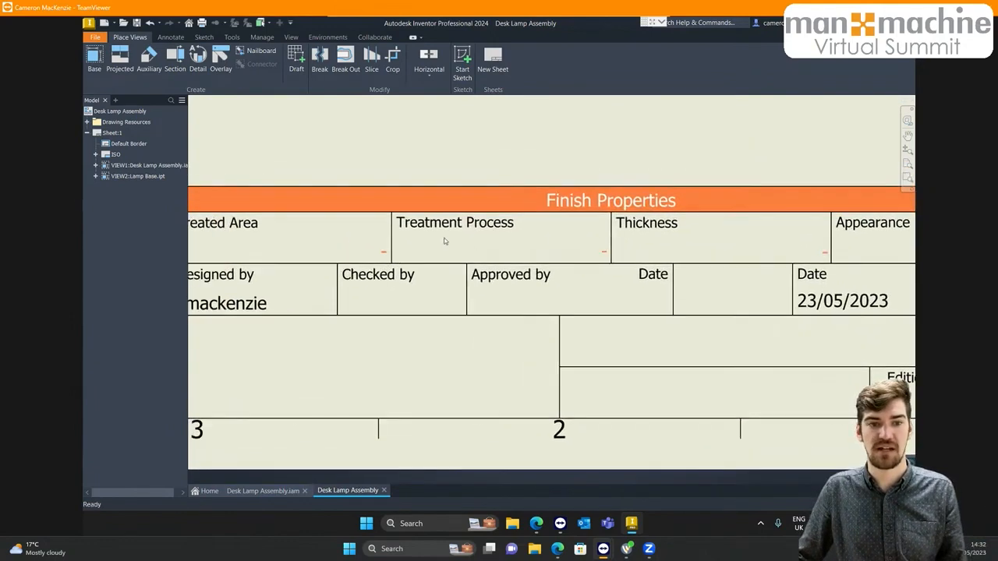
scroll(445, 239, down, 3)
middle_drag(402, 244, 586, 296)
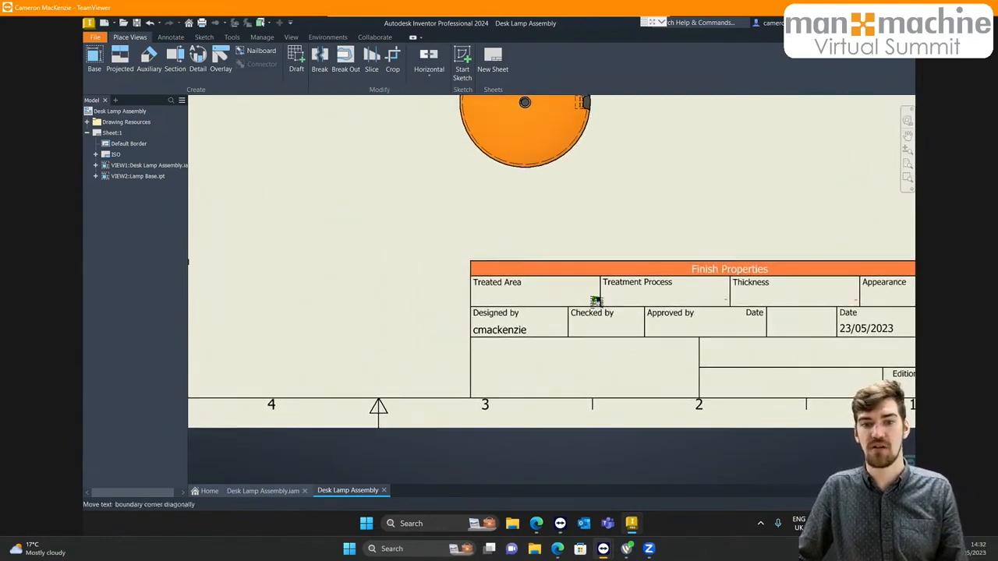
Fill the title block's Treated Area field with the desk lamp assembly's Finish1_Area parameter from the Parameters - Finish type
double_click(597, 302)
drag(540, 224, 315, 134)
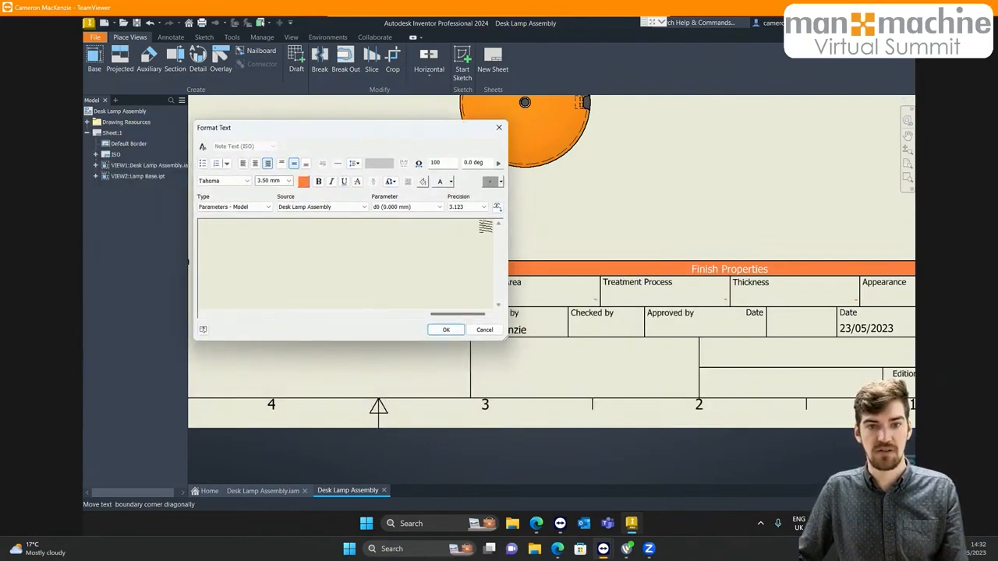
click(483, 225)
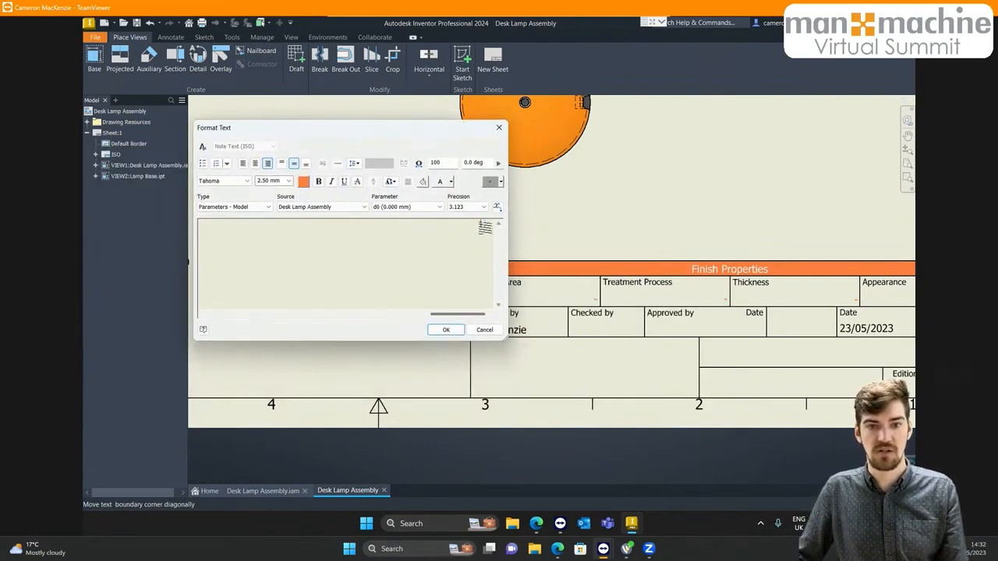
click(311, 207)
click(269, 207)
click(250, 208)
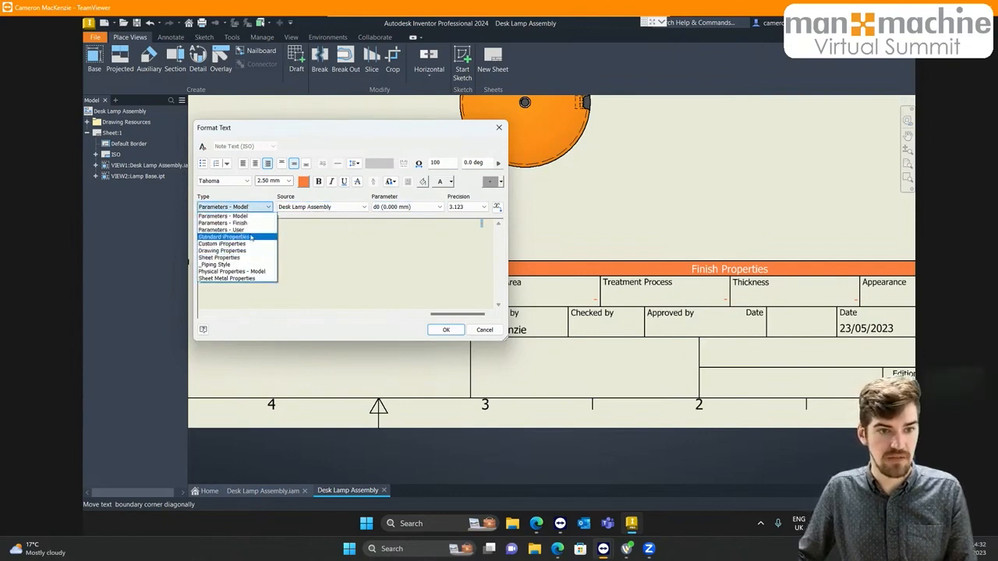
click(248, 223)
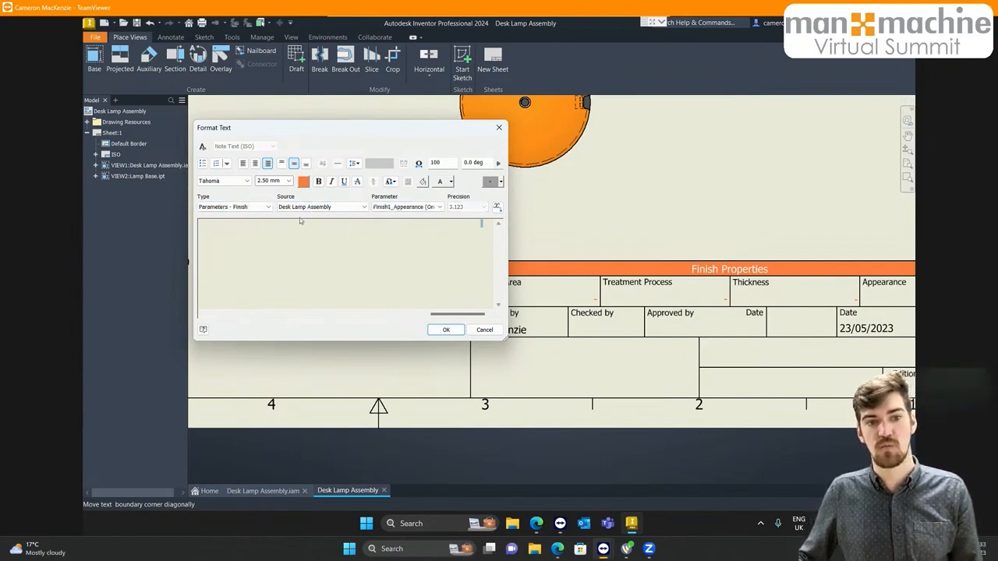
click(399, 207)
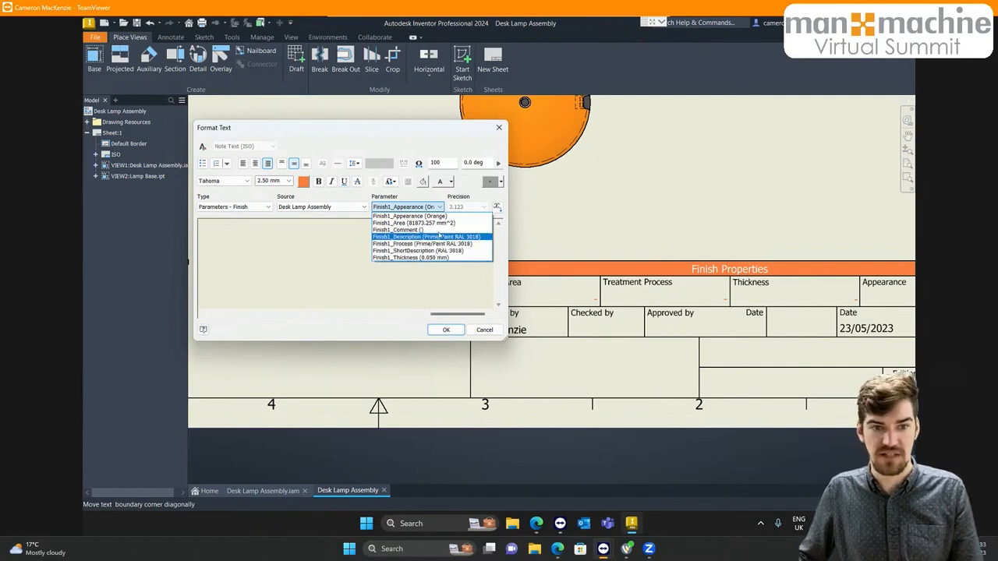
click(432, 223)
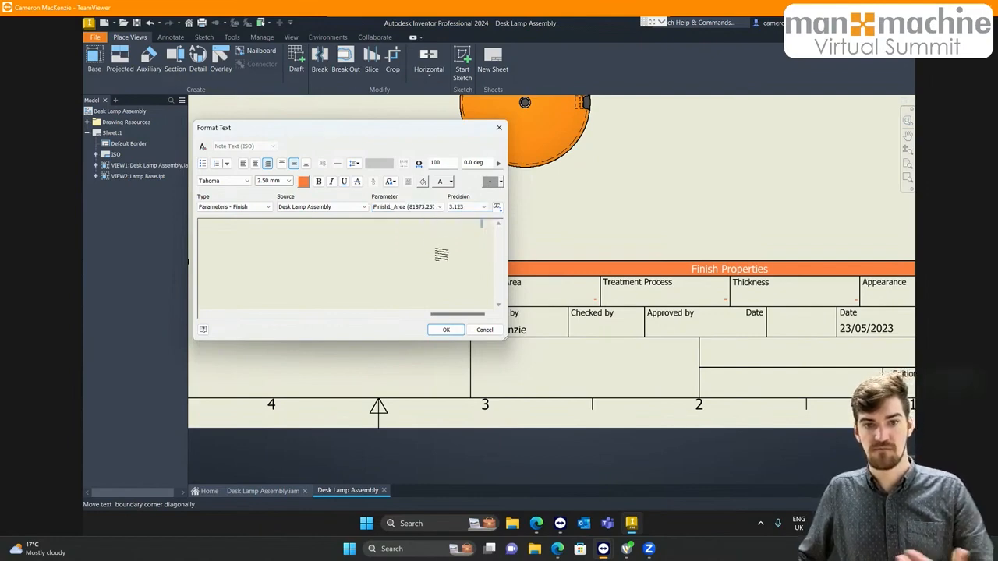
click(497, 207)
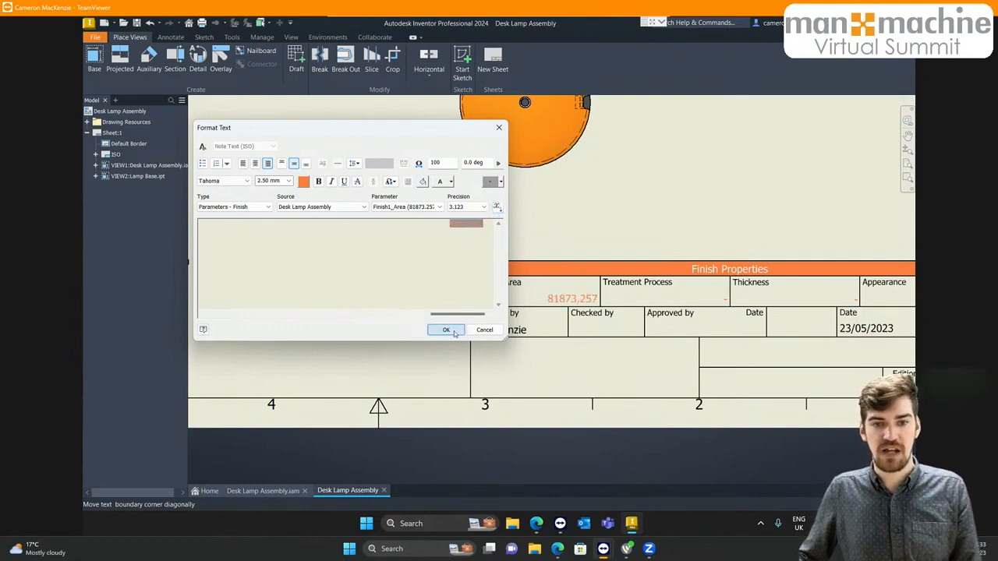
click(447, 333)
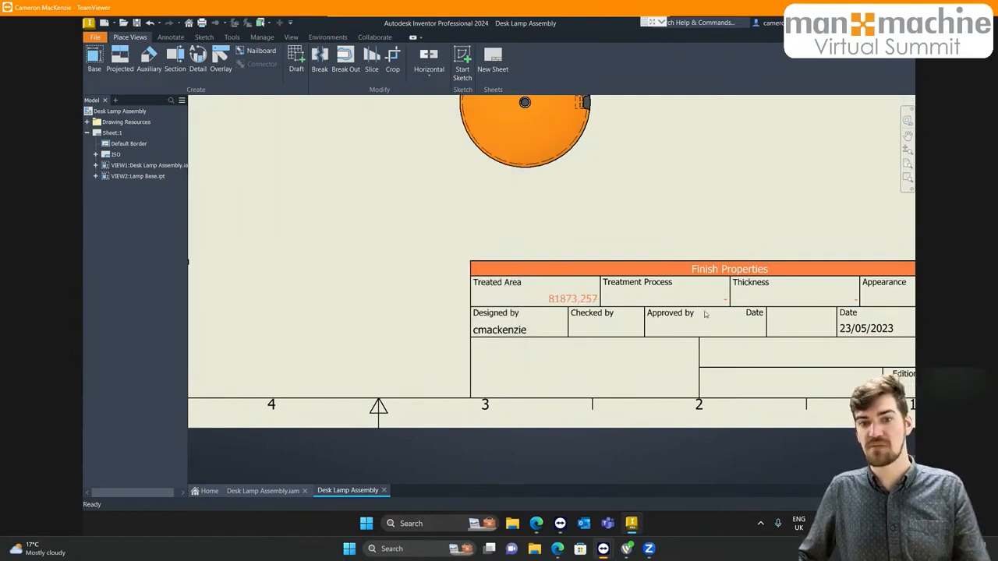
Fill the title block's Treatment Process field with the desk lamp assembly's Finish1_Process parameter
double_click(726, 300)
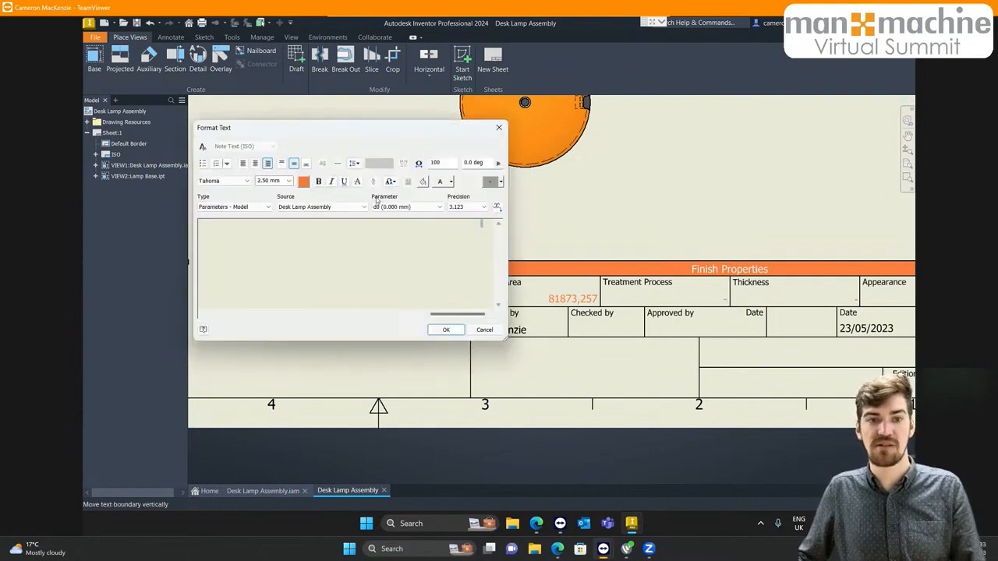
click(239, 208)
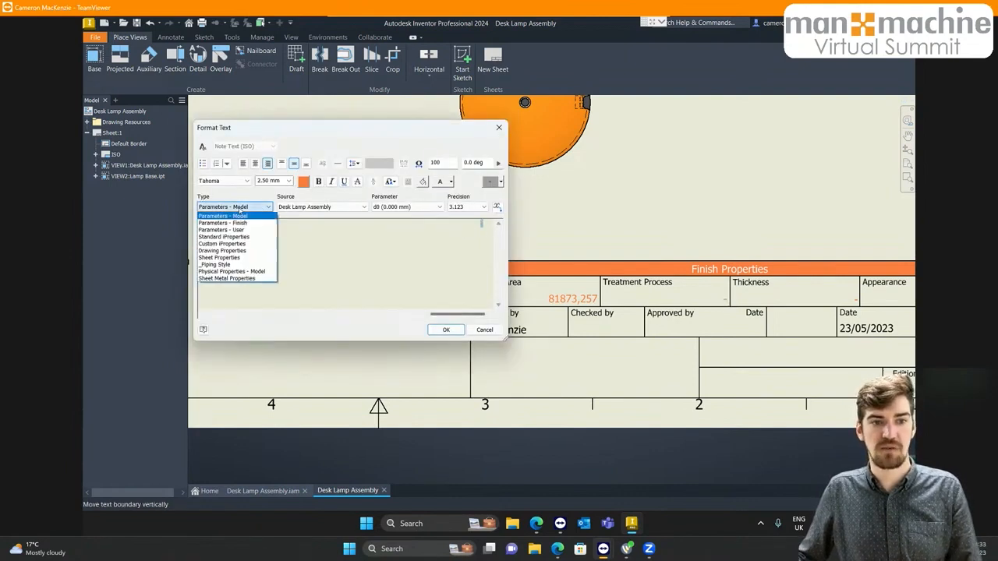
click(238, 224)
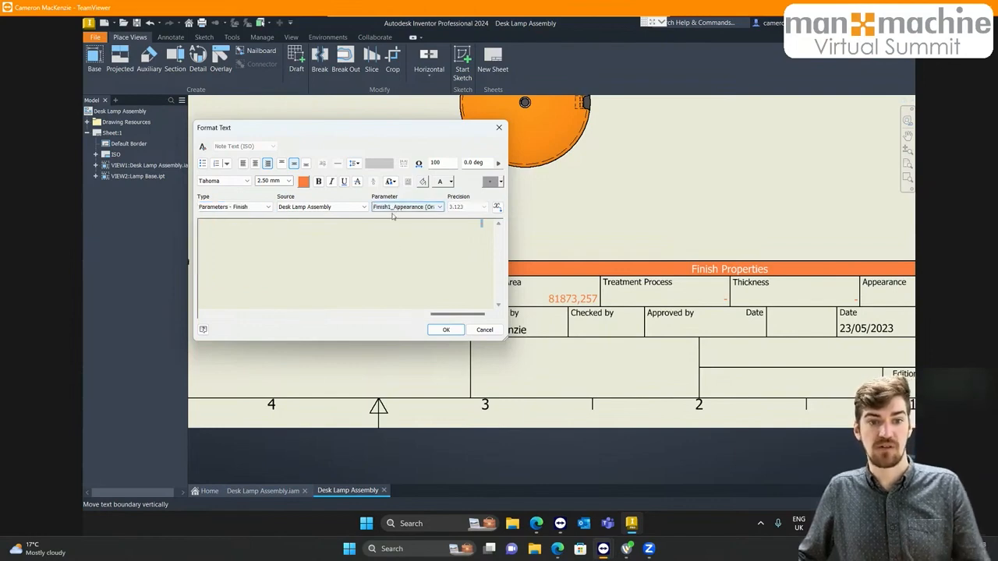
click(438, 208)
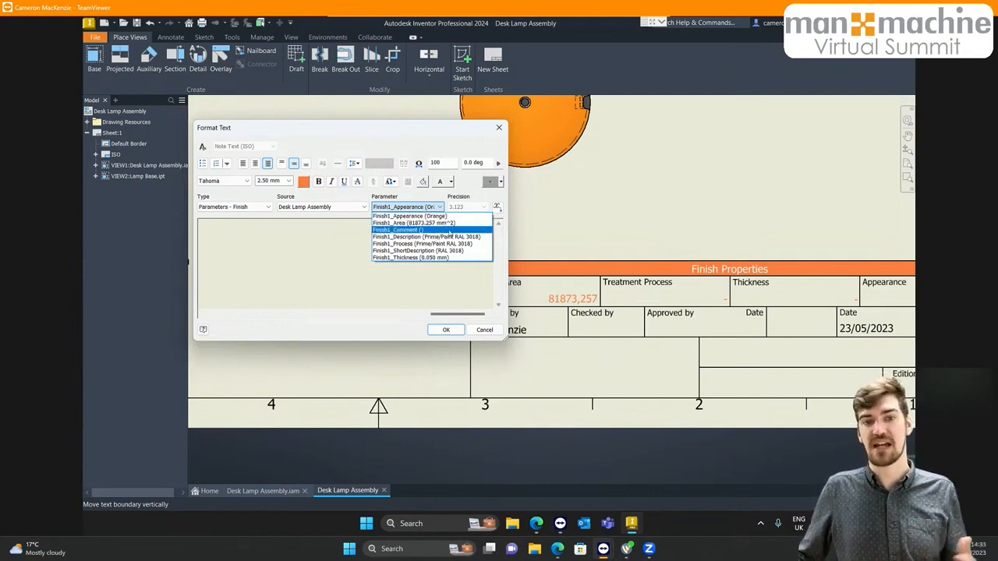
click(467, 245)
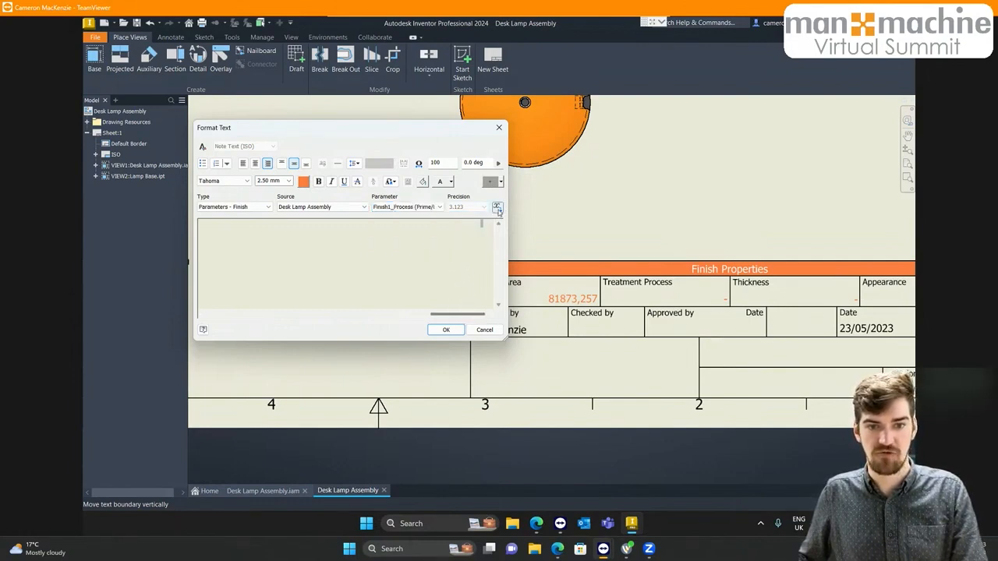
click(497, 209)
click(446, 330)
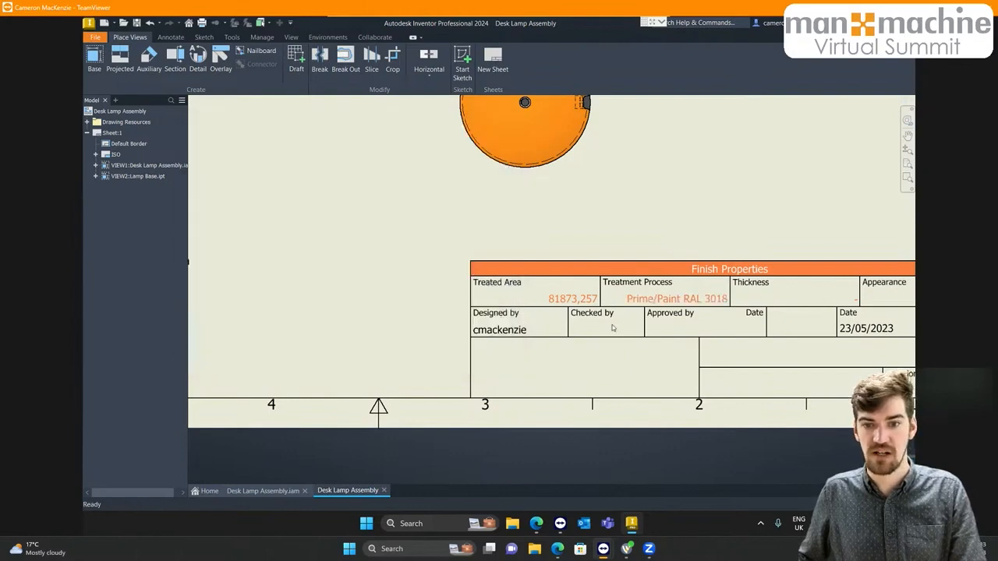
Add an edge symbol with No Preset to the lamp view, its leader attached to the lower right corner of the lamp base
scroll(706, 295, up, 3)
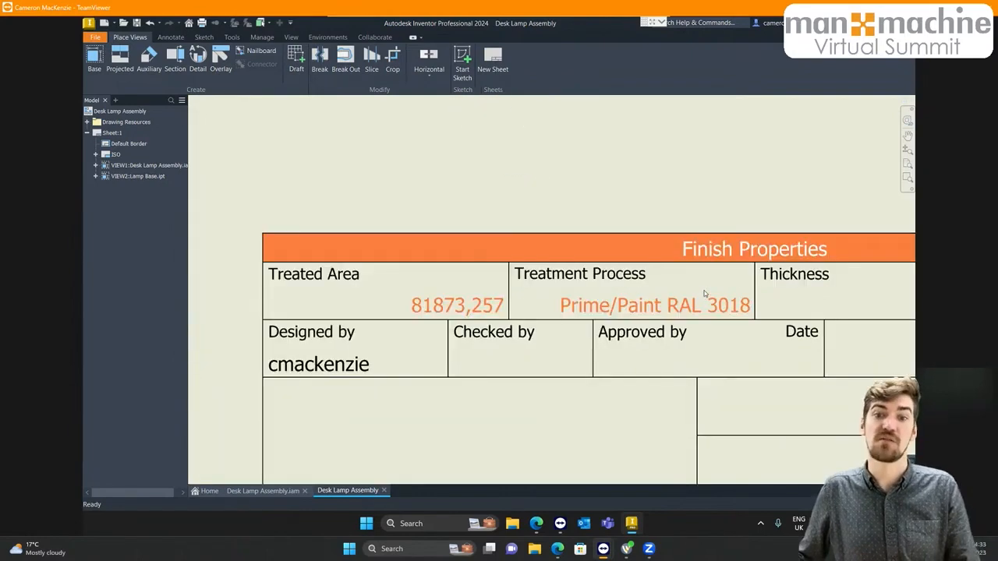
scroll(705, 294, down, 5)
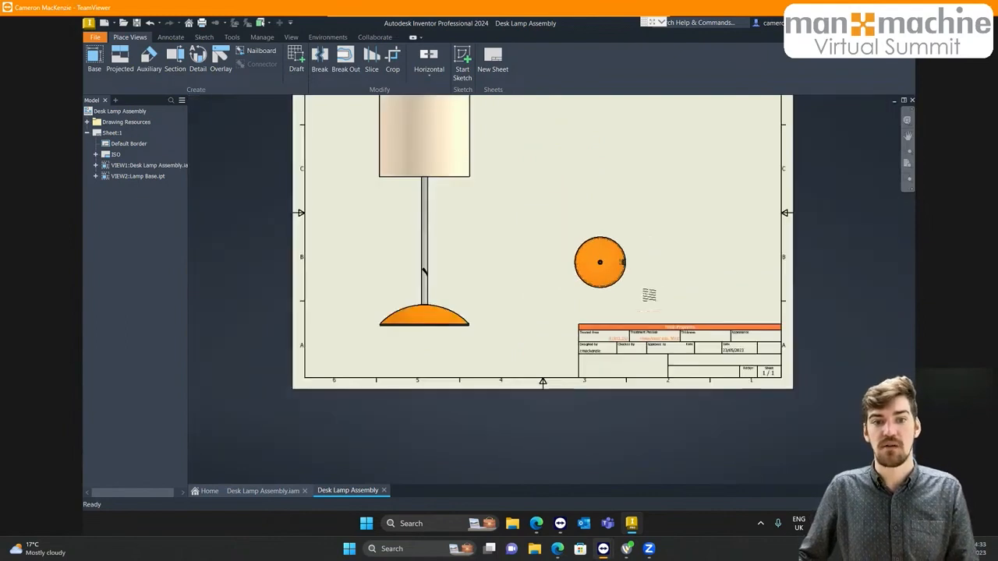
middle_drag(649, 294, 648, 344)
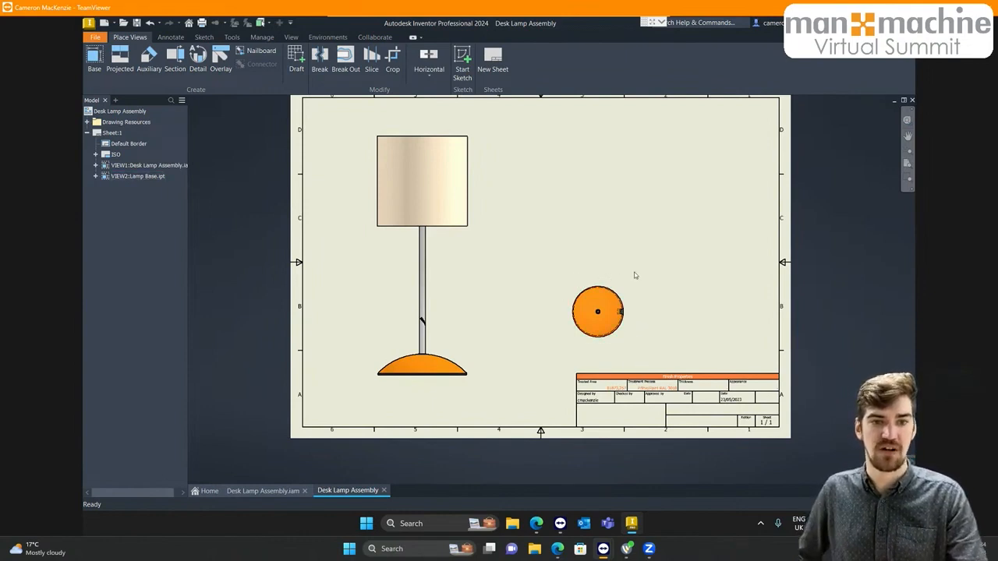
middle_drag(640, 254, 640, 283)
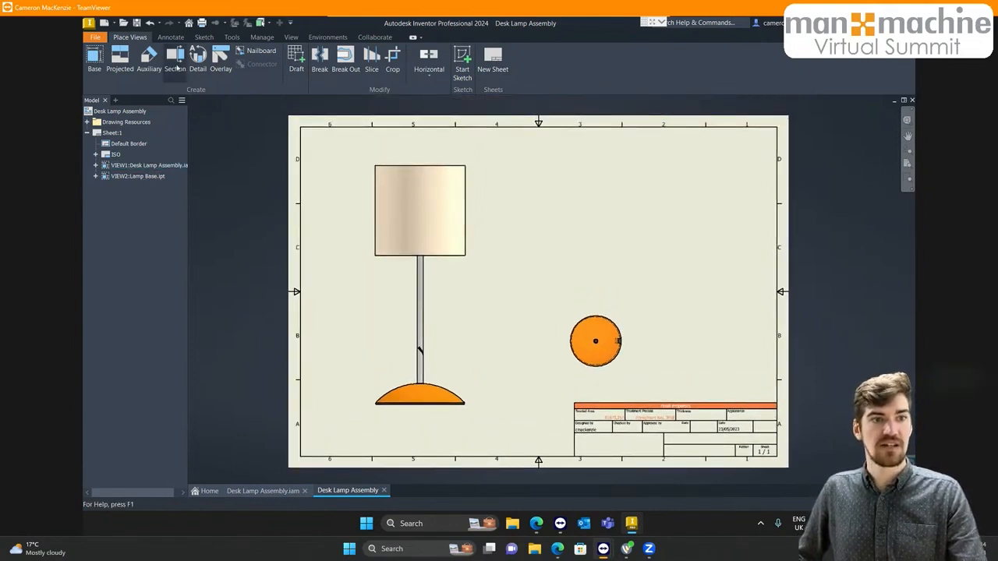
click(171, 38)
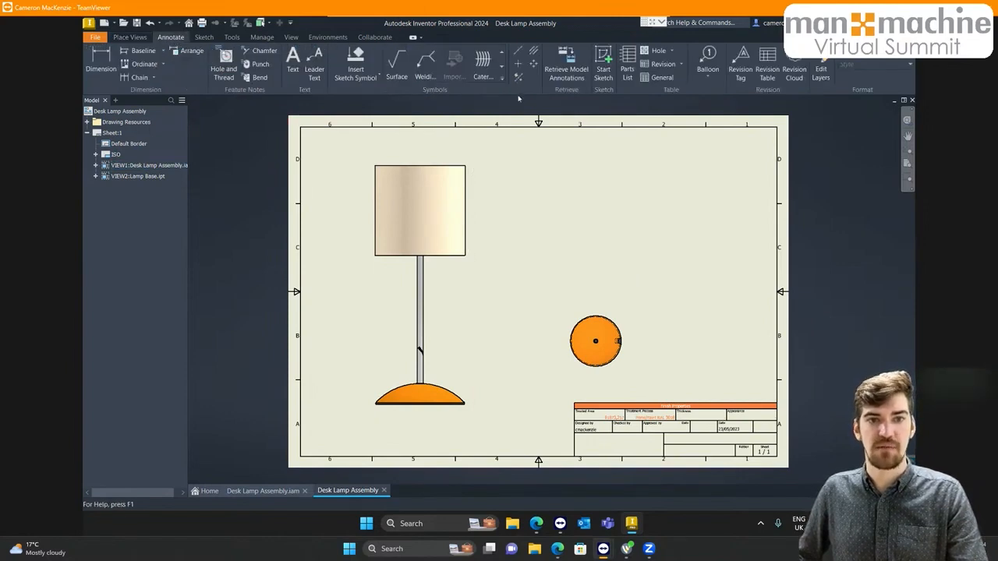
click(502, 67)
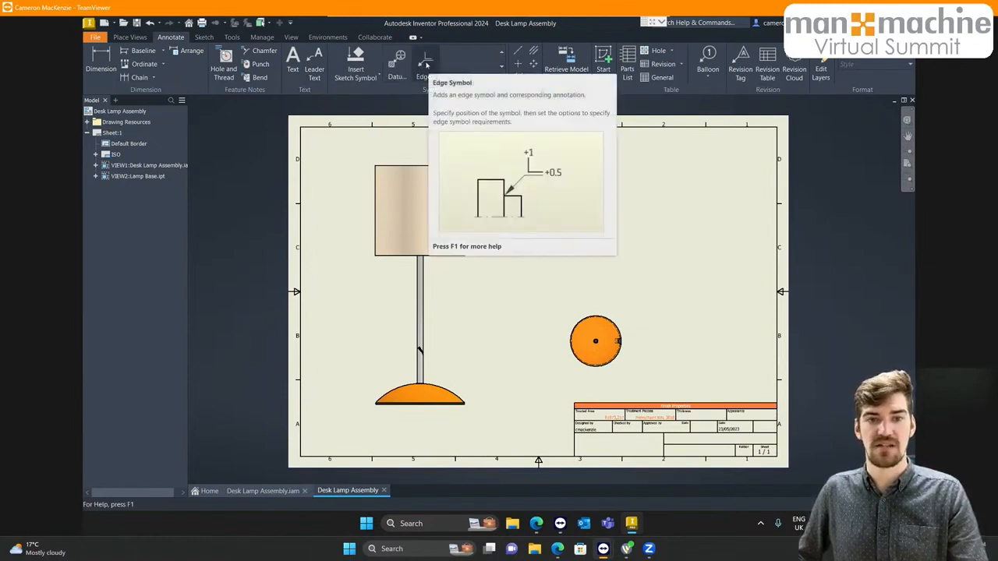
click(427, 68)
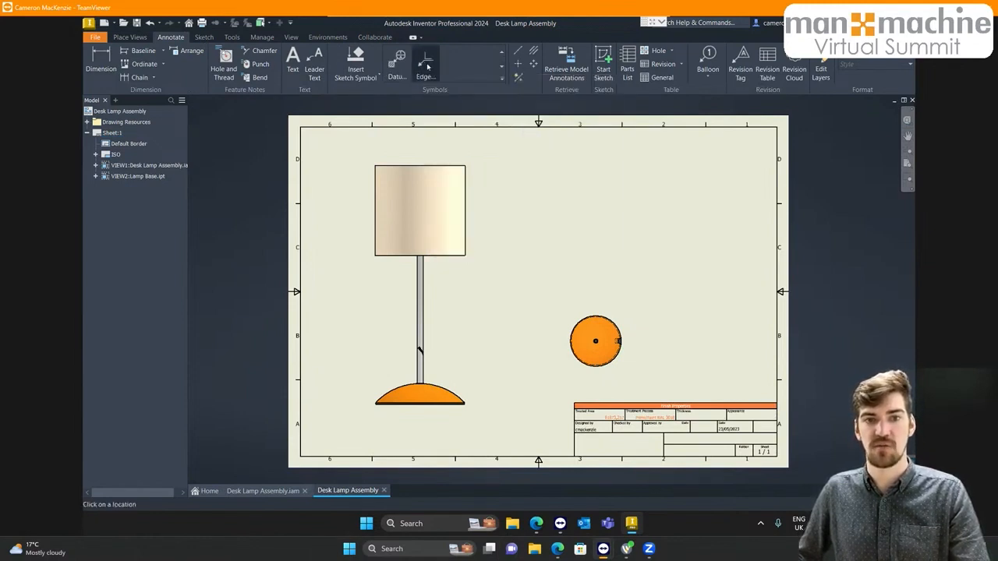
scroll(477, 428, up, 5)
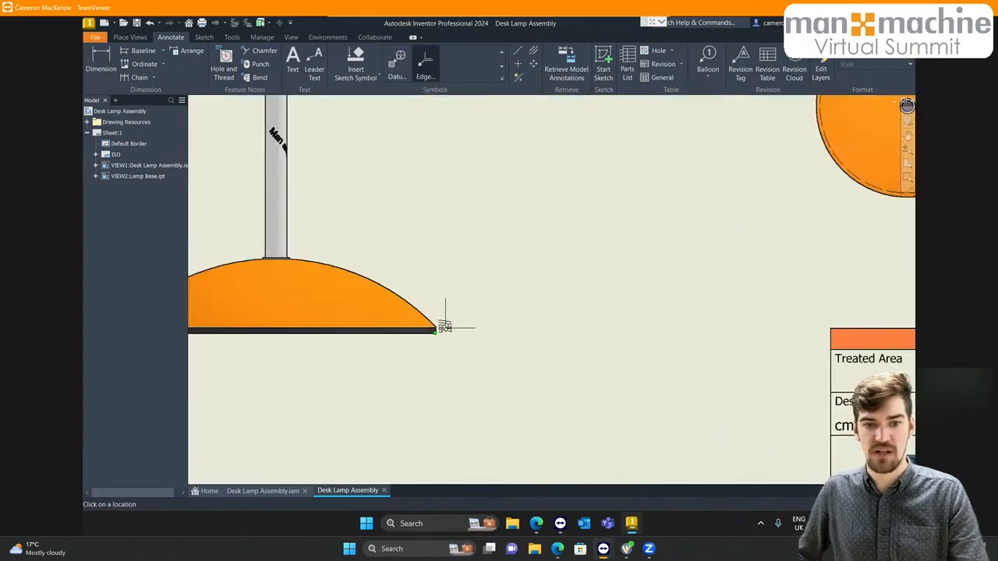
scroll(440, 336, up, 4)
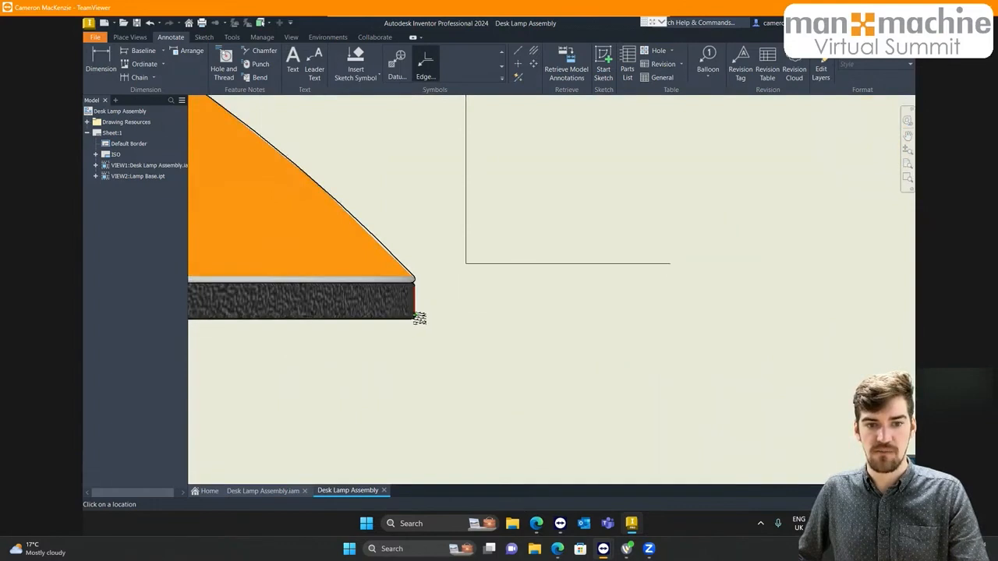
scroll(526, 273, down, 7)
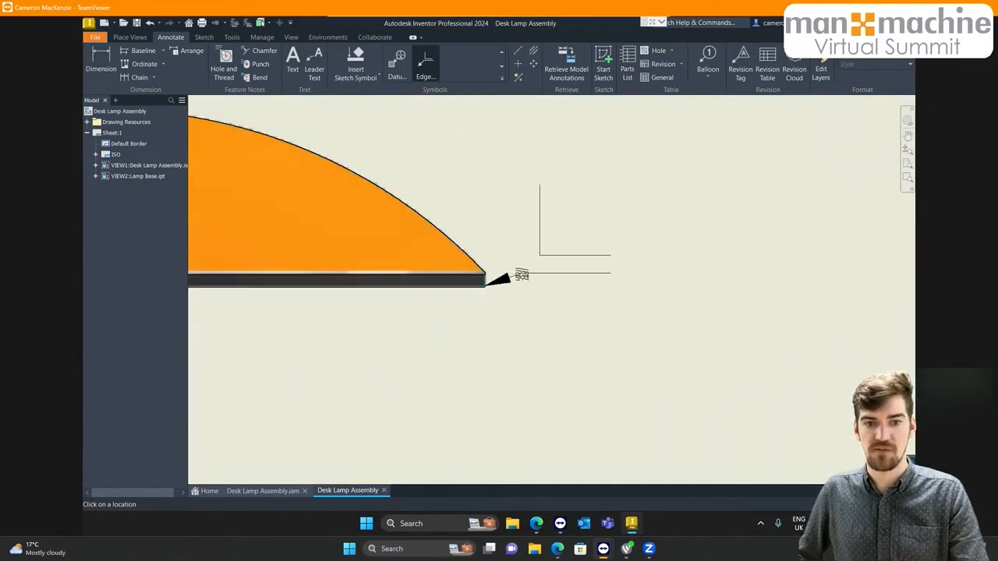
scroll(530, 269, down, 3)
click(508, 287)
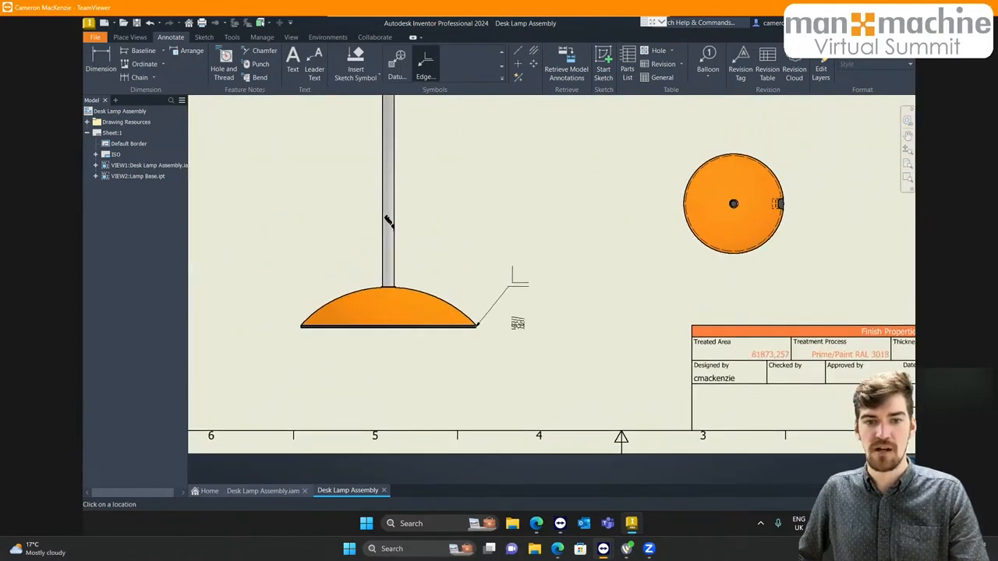
right_click(510, 283)
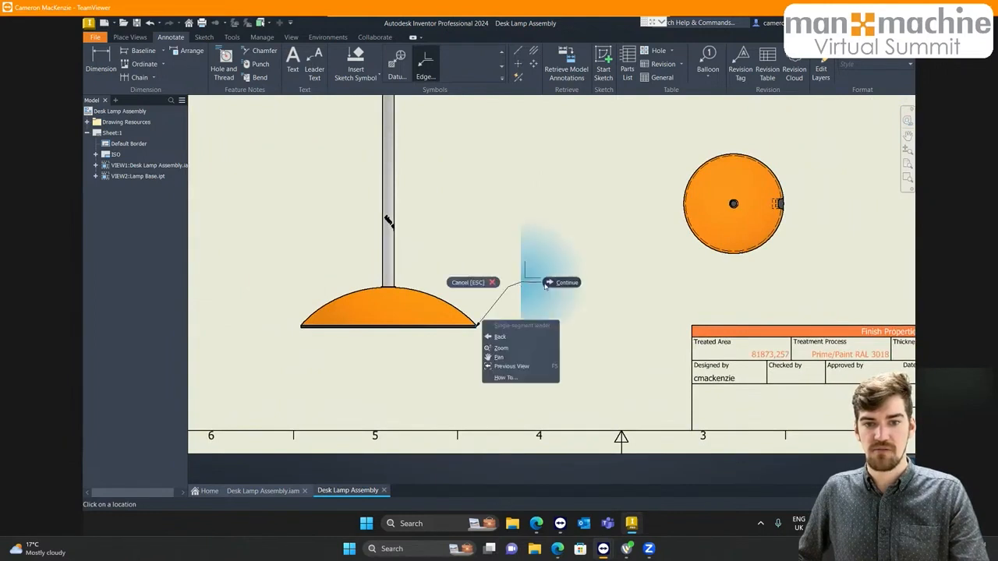
click(554, 284)
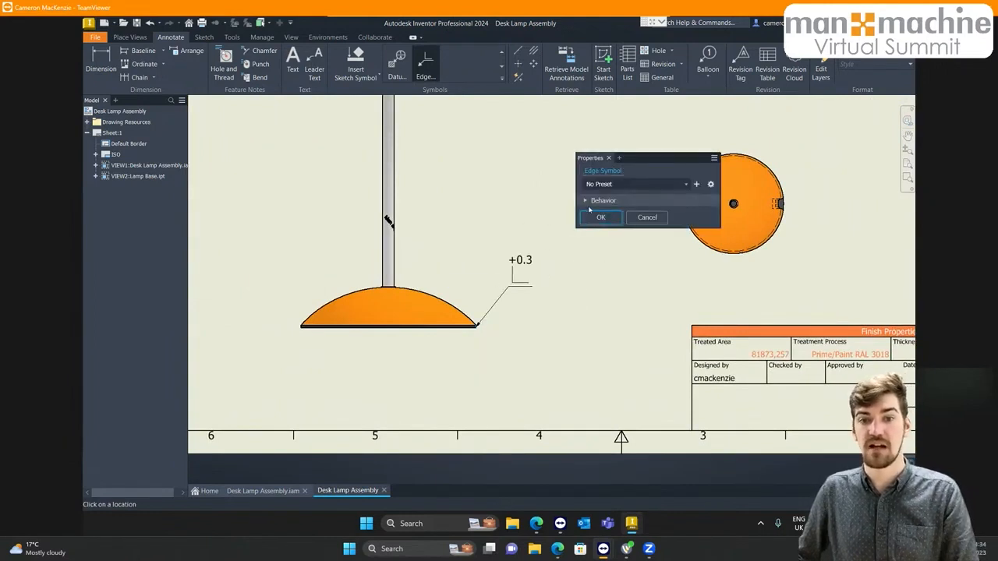
click(650, 185)
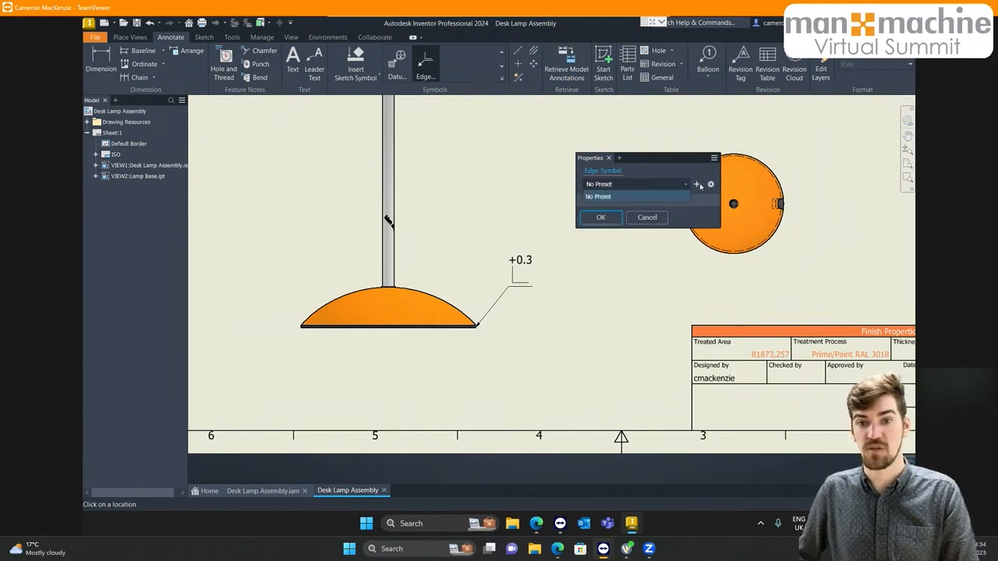
click(651, 196)
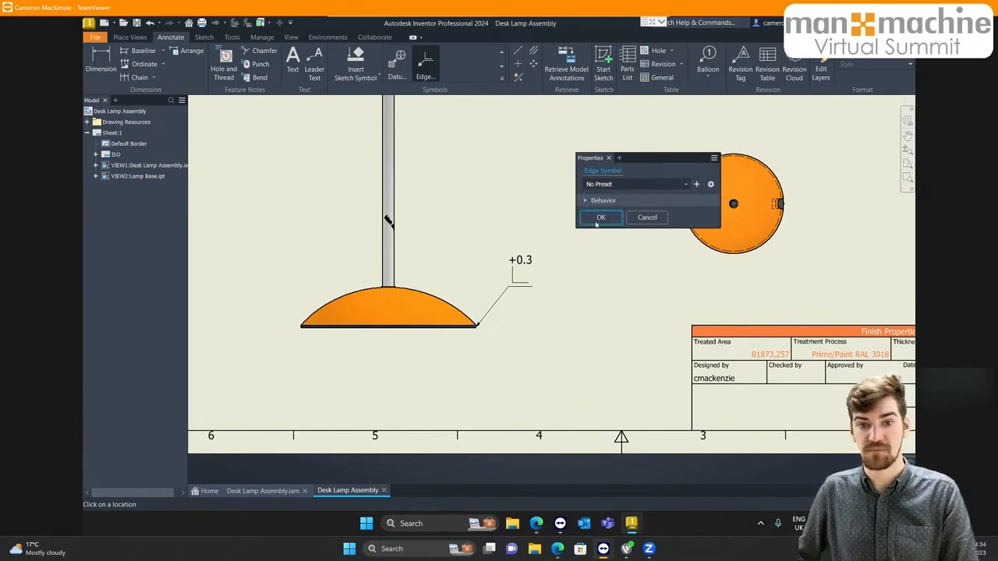
click(599, 219)
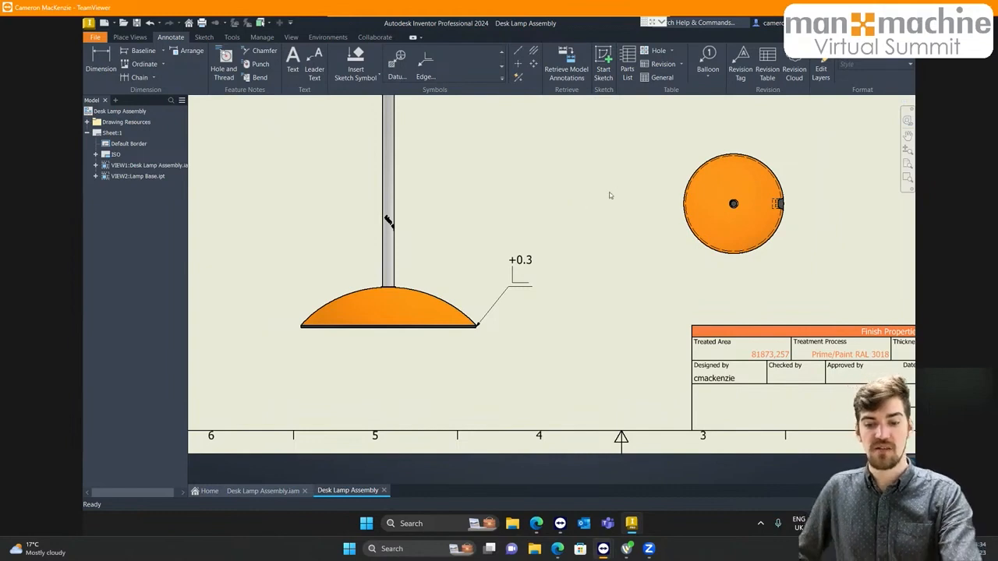
Switch to the Desk Lamp Assembly.iam model and examine the available Fusion 360 tools, including Manual Inspection
scroll(460, 225, down, 3)
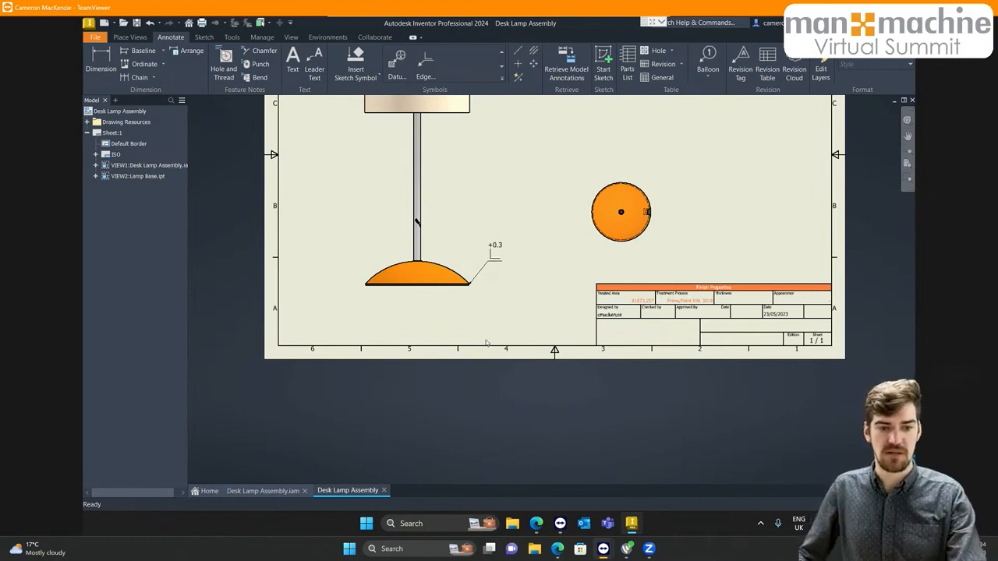
click(266, 492)
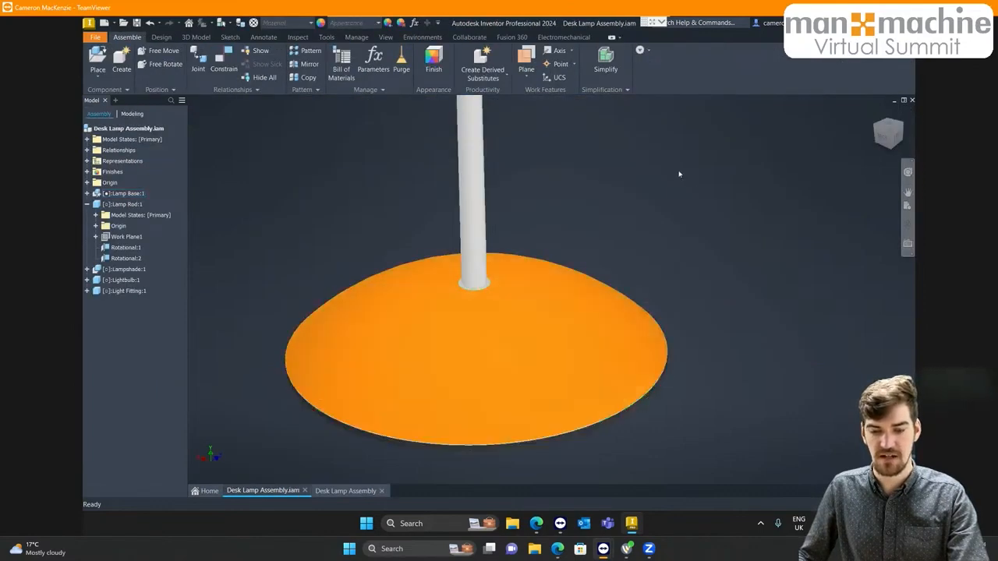
scroll(681, 171, up, 2)
middle_drag(680, 162, 628, 214)
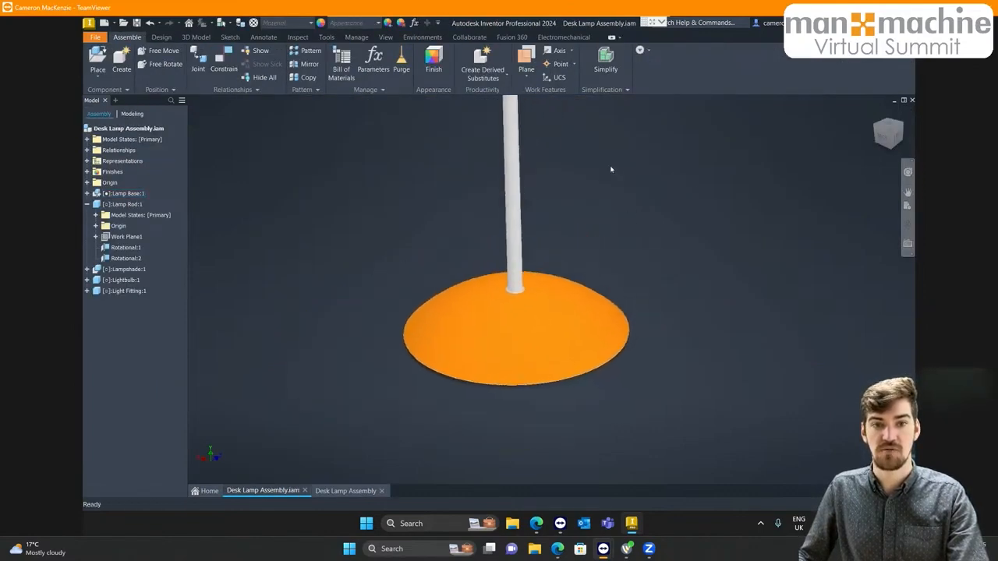
click(512, 37)
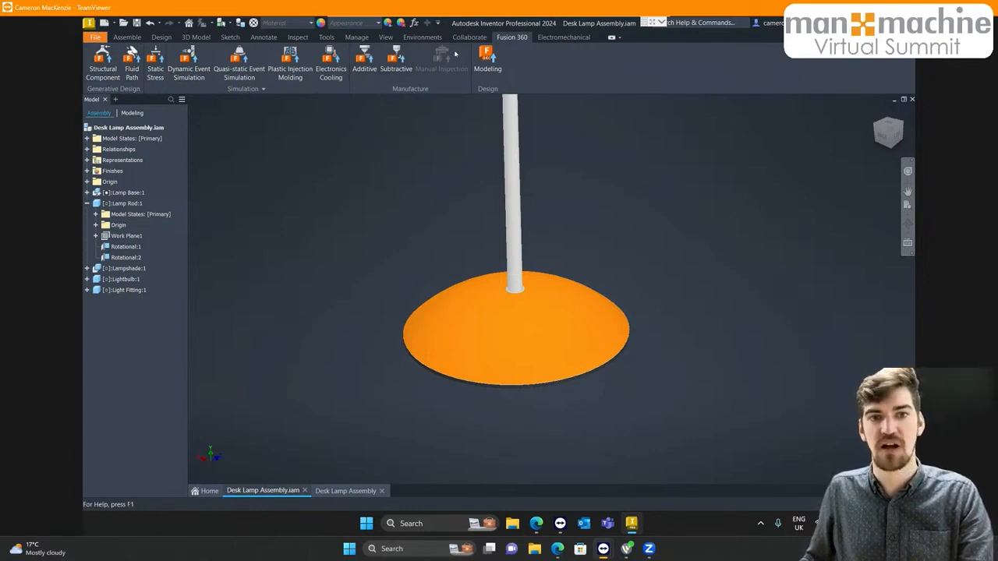
mouse_move(450, 70)
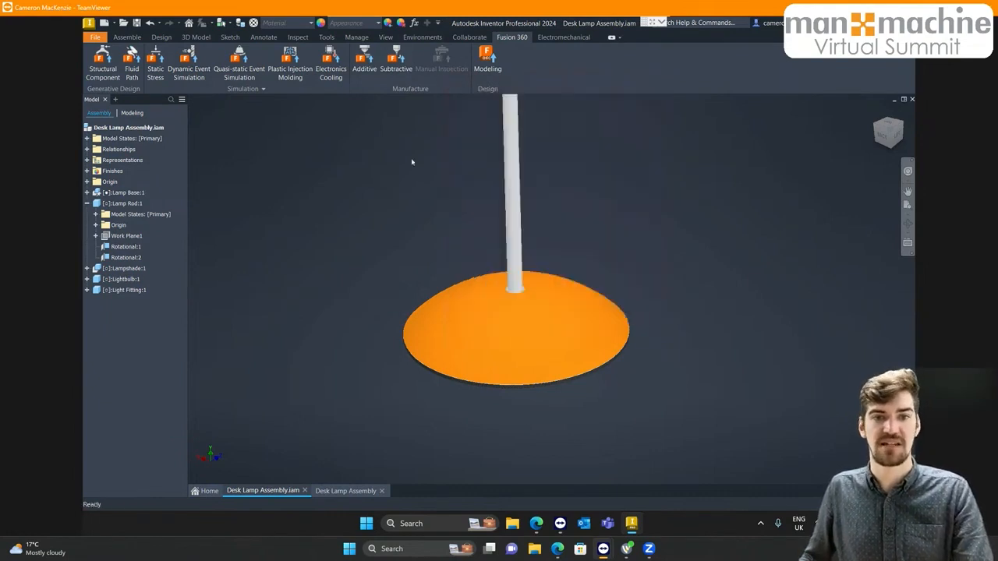
Start the Simplify command on the desk lamp assembly and review its Replace with Envelopes options
click(127, 36)
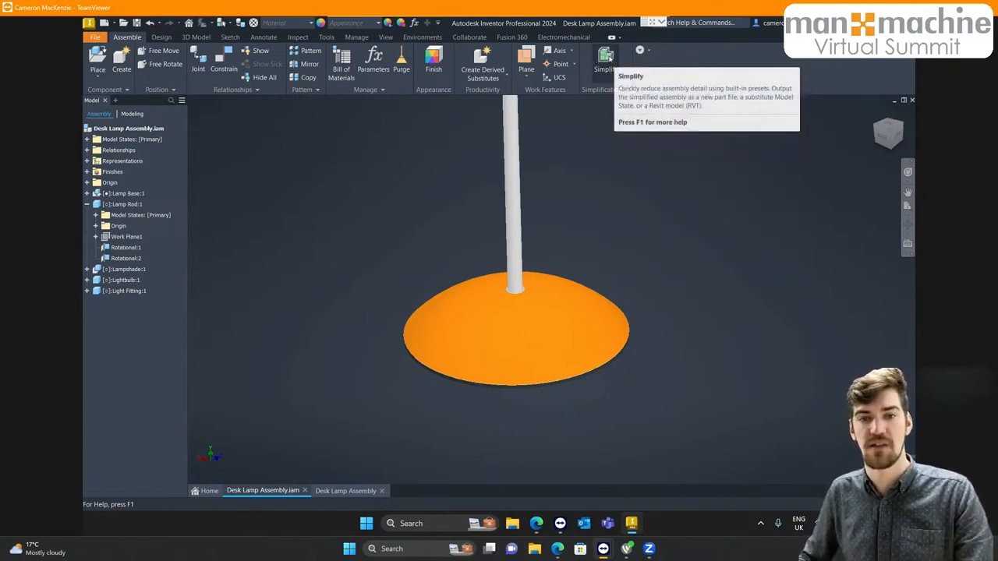
click(609, 60)
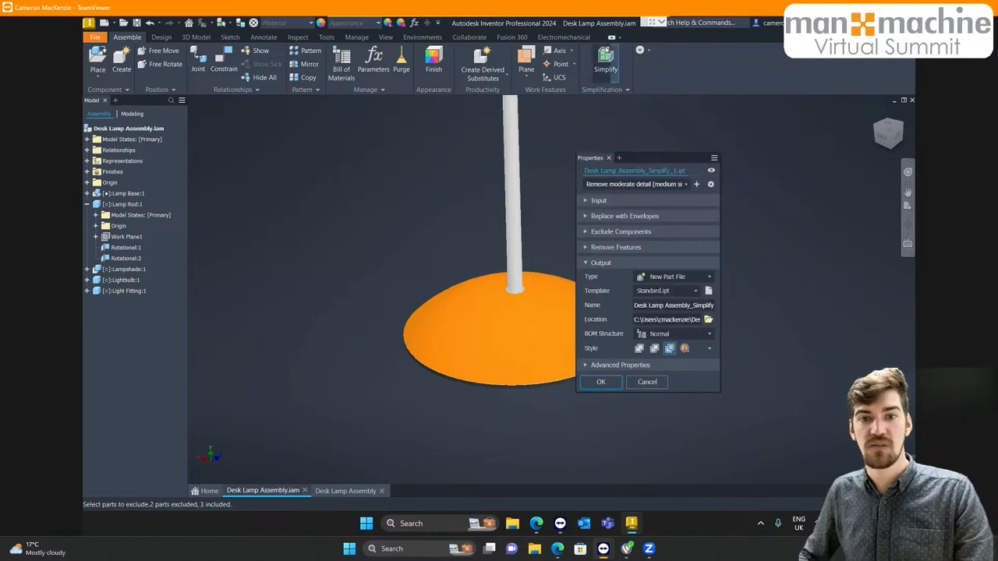
drag(647, 163, 741, 128)
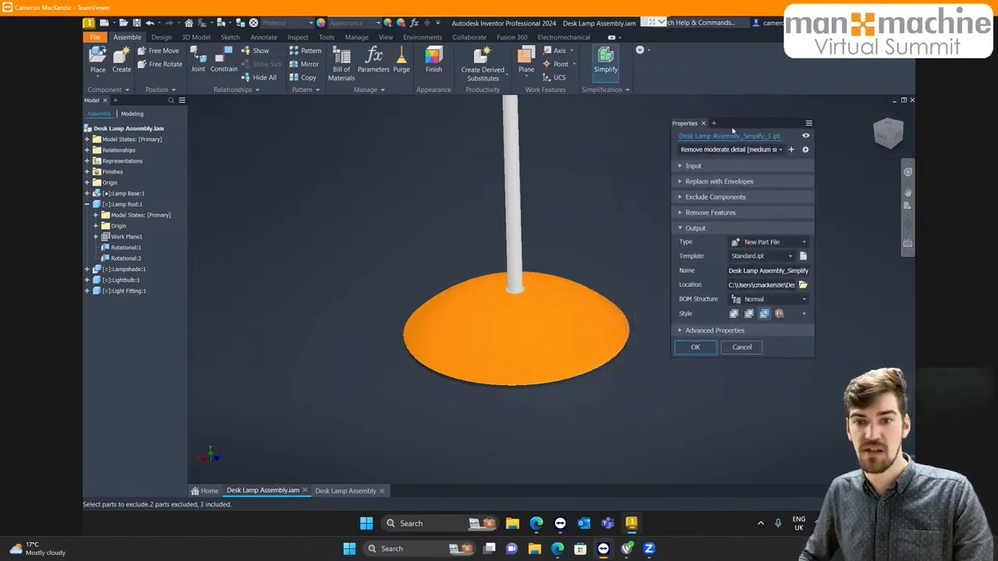
click(680, 182)
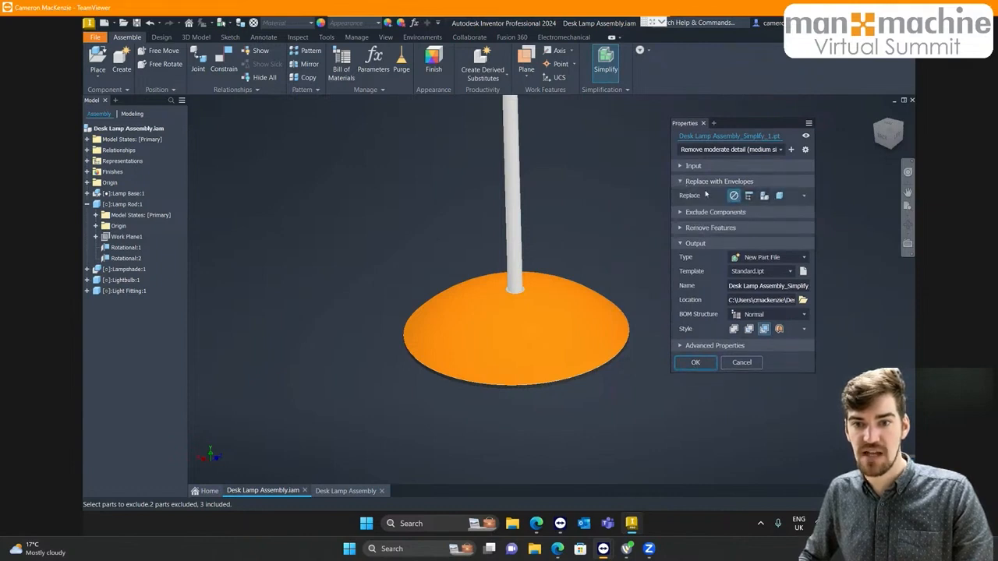
click(680, 244)
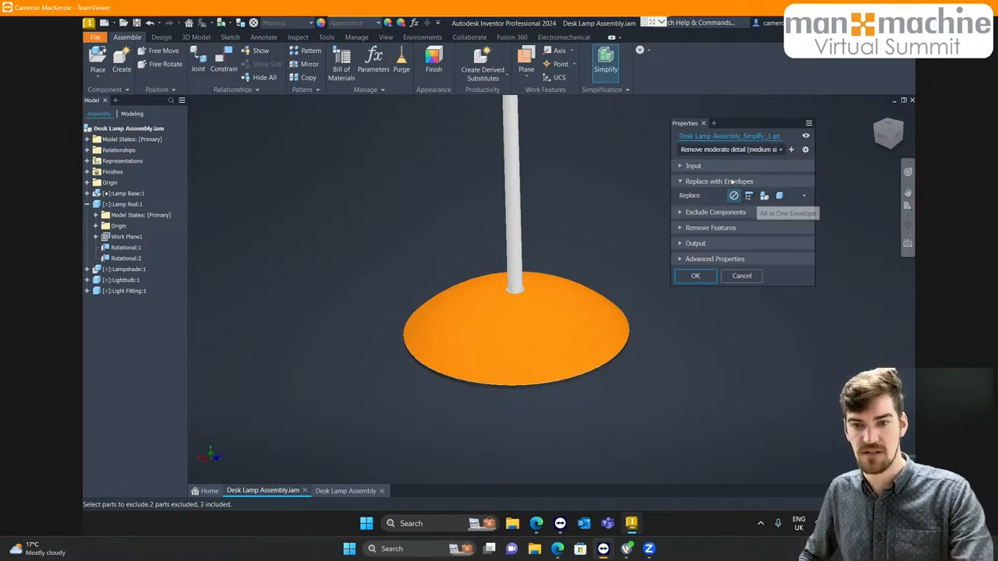
click(682, 182)
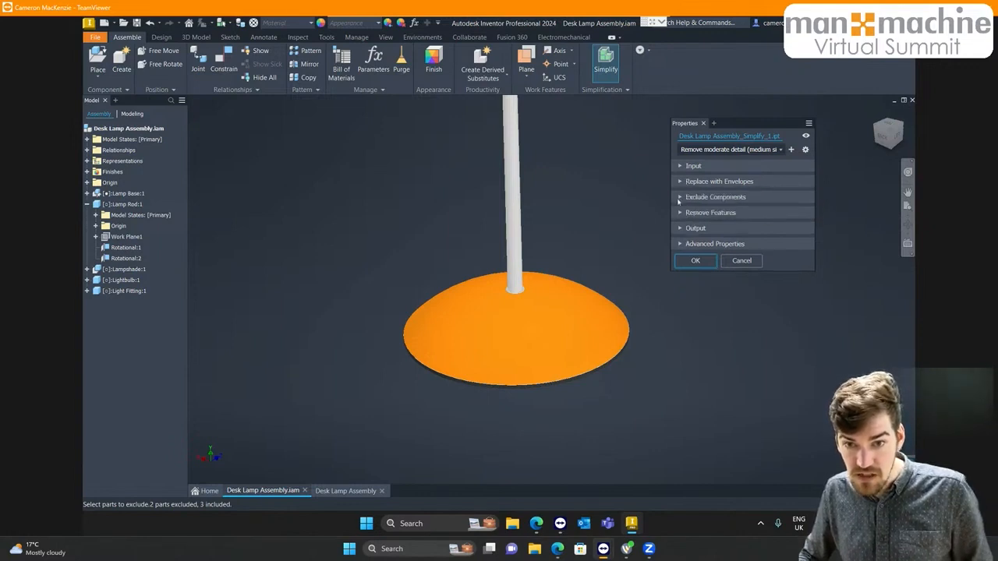
Examine the Exclude Components, Remove Features and Advanced Properties settings of the simplification
click(680, 197)
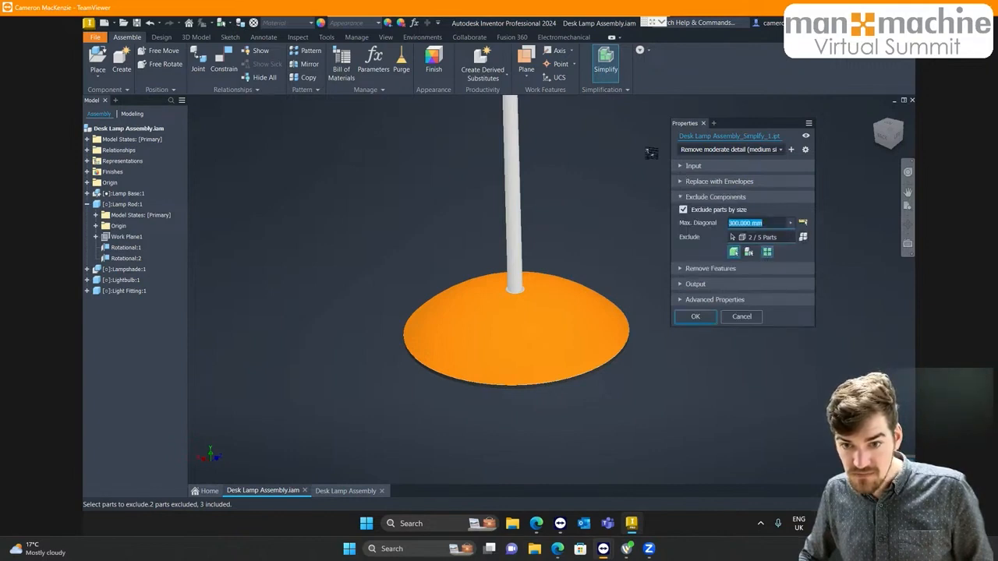
click(681, 197)
click(682, 182)
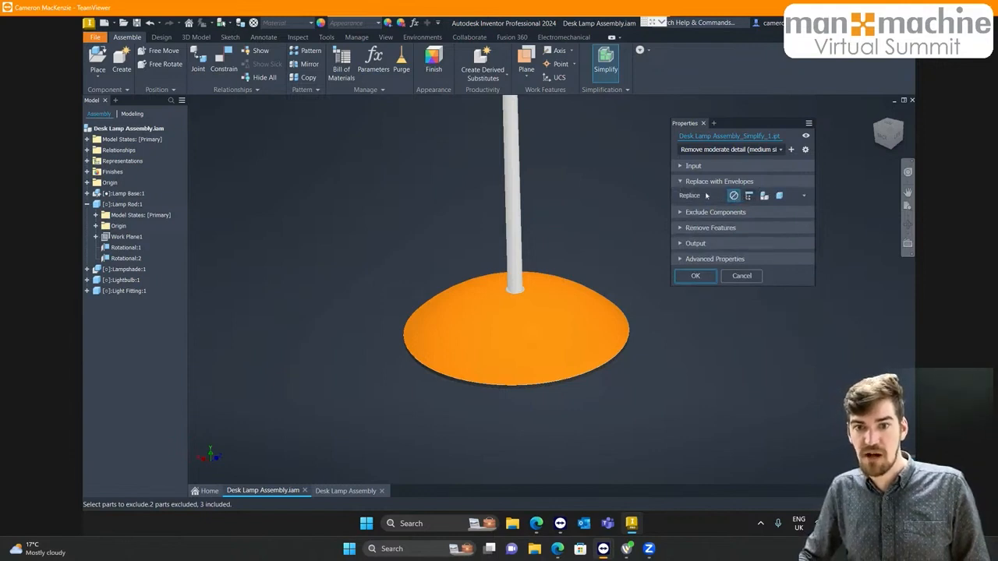
click(682, 182)
click(680, 197)
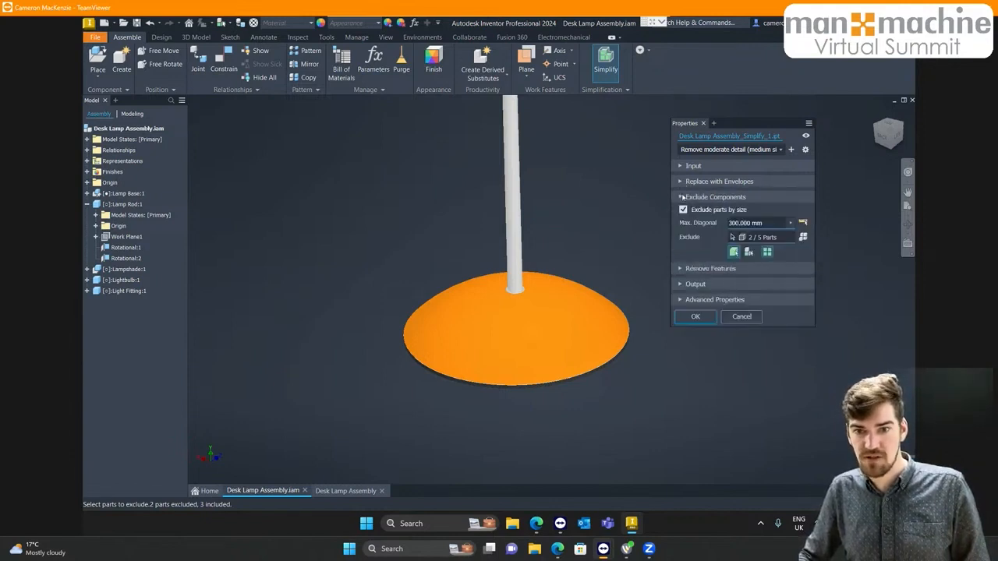
click(681, 198)
click(681, 213)
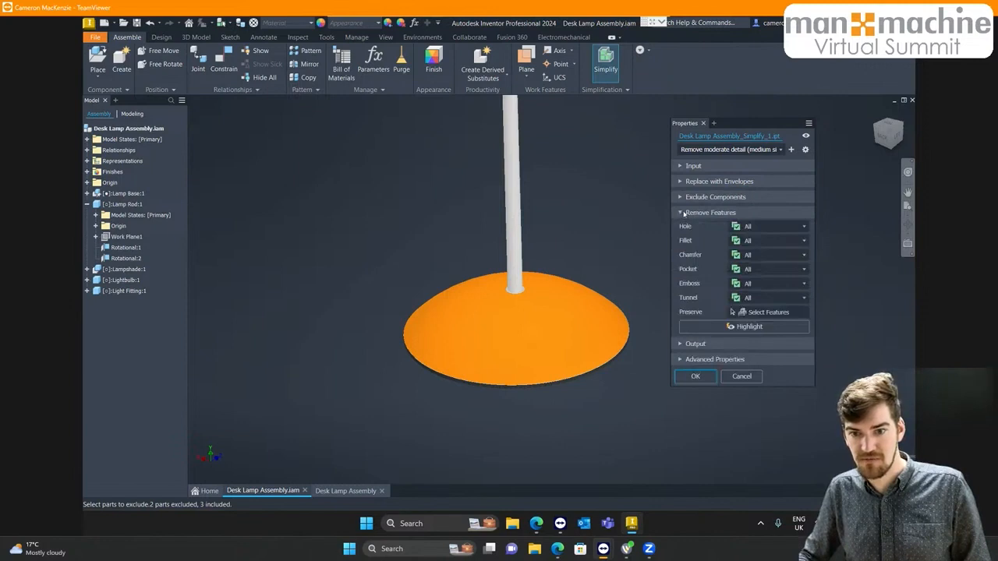
click(680, 360)
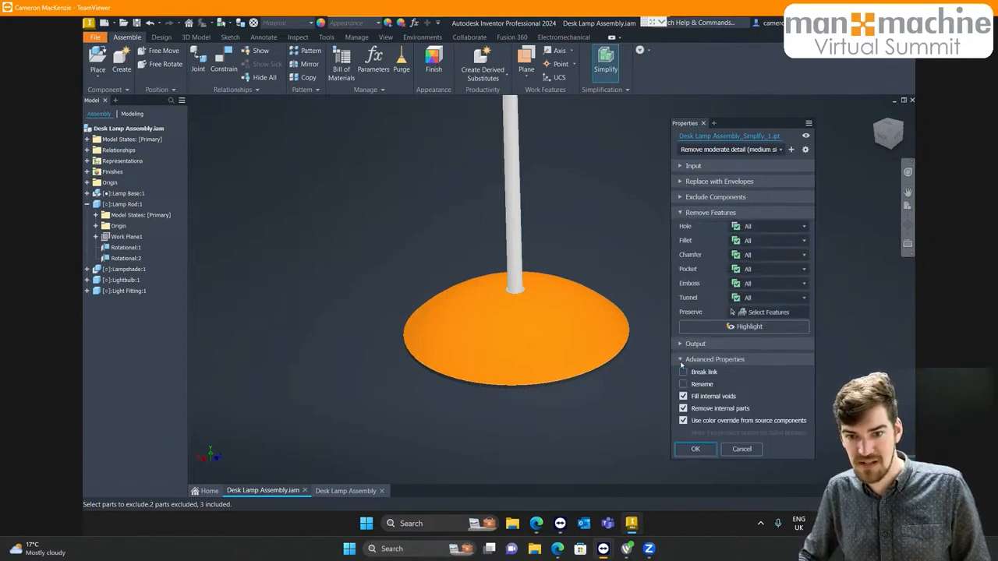
click(681, 359)
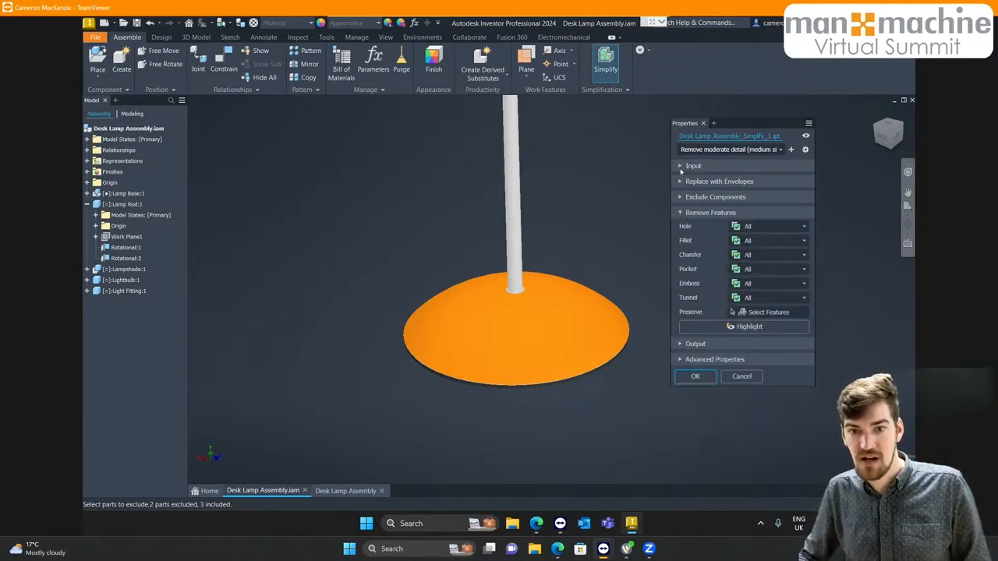
Replace the whole lamp with a single All in One Envelope and inspect its edge dimensions
click(681, 167)
click(681, 225)
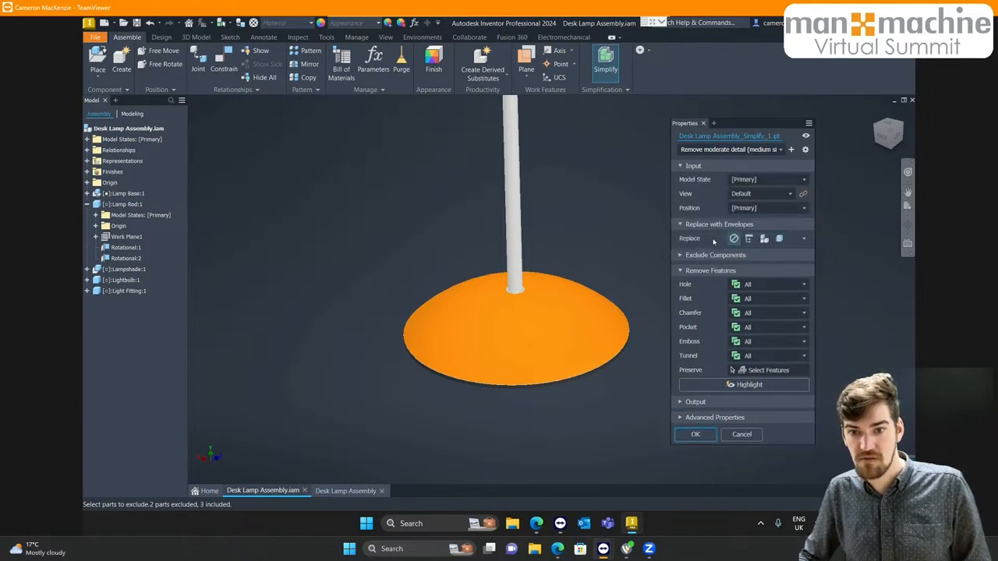
click(749, 238)
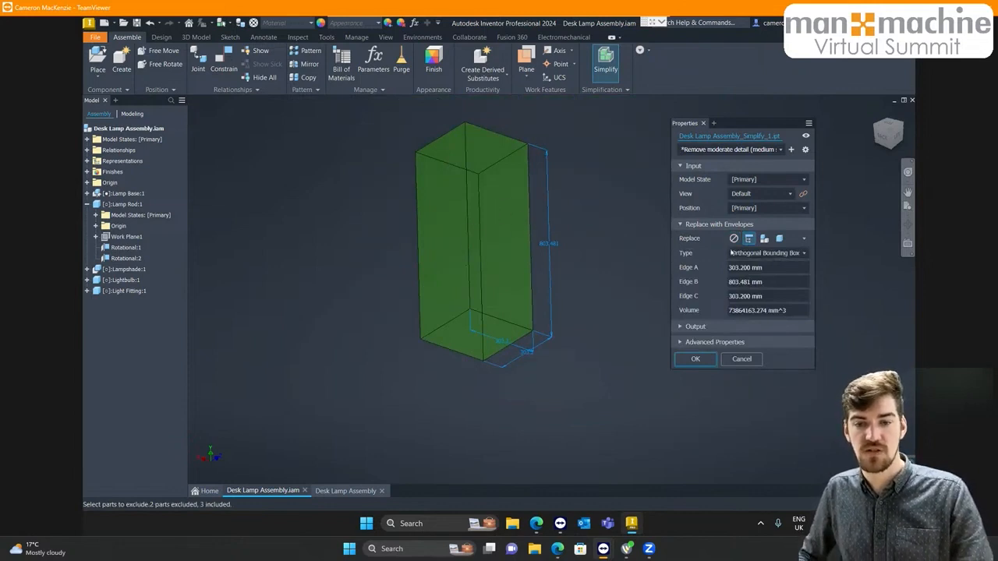
click(784, 269)
click(757, 284)
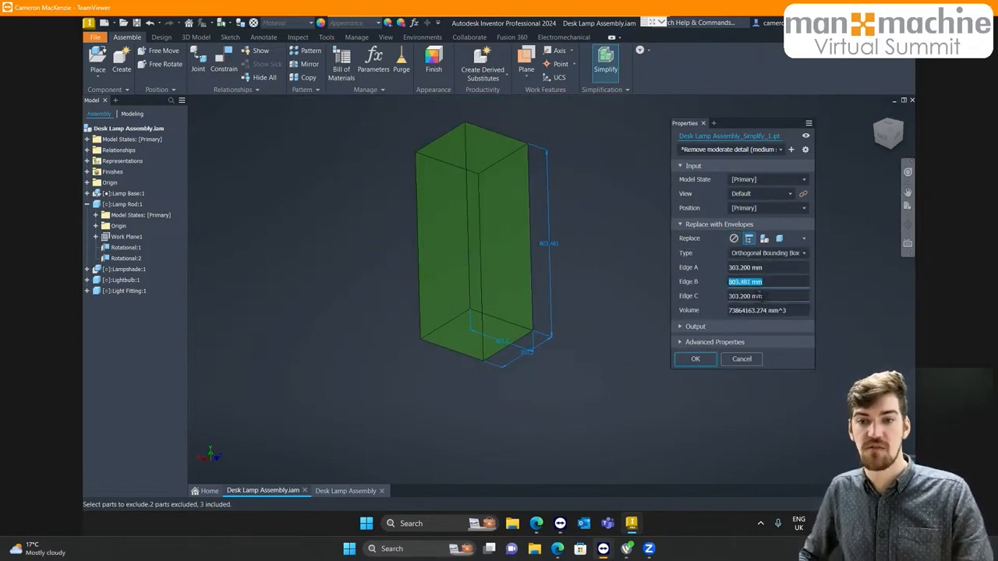
click(760, 296)
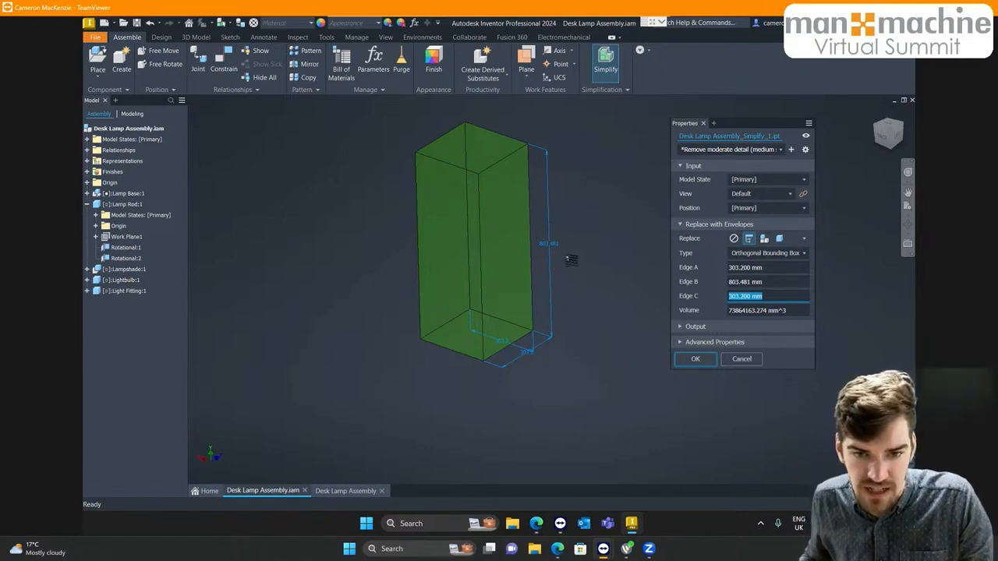
scroll(574, 254, up, 3)
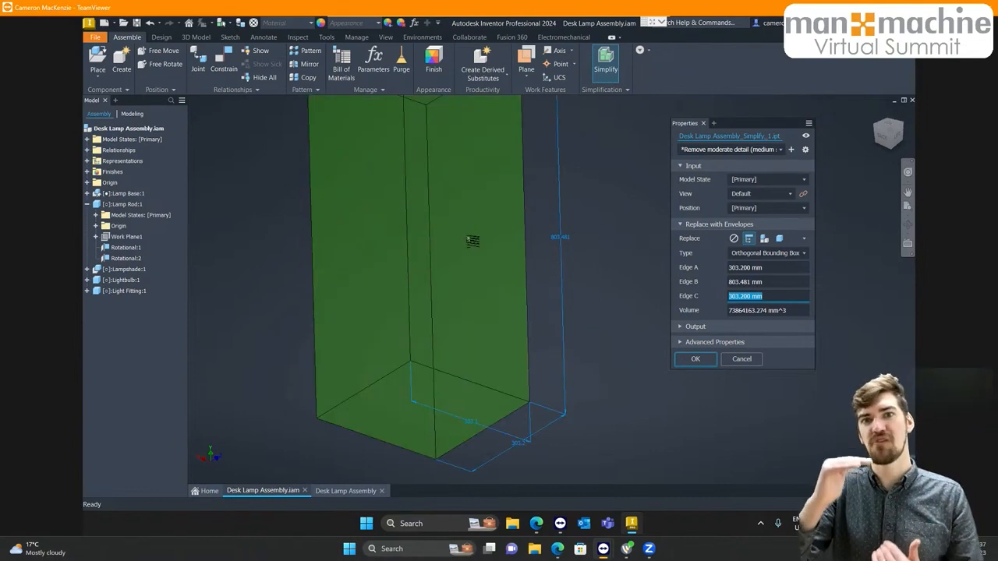
Try replacing the lamp's components with separate envelopes instead of a single one
click(764, 238)
scroll(468, 283, down, 2)
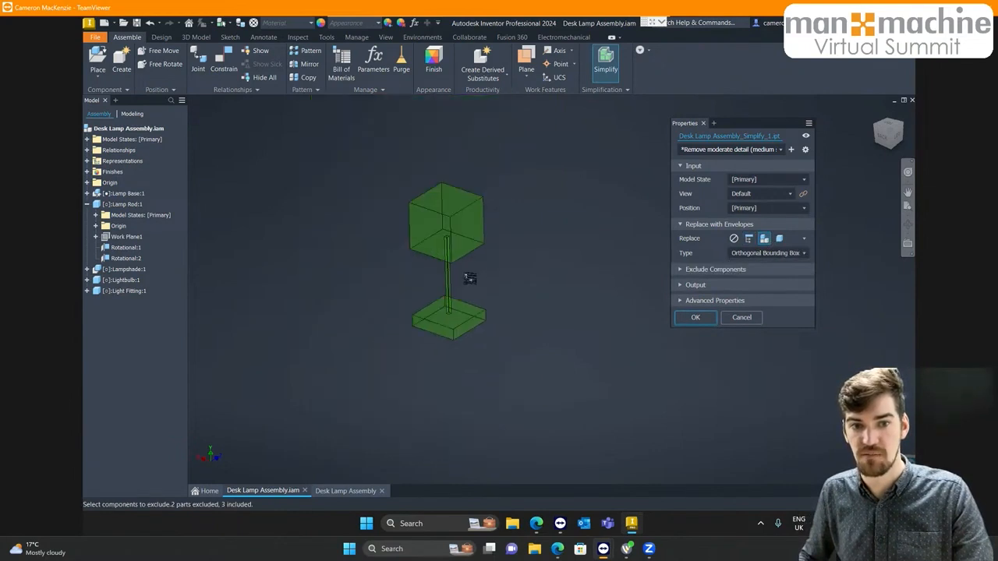
scroll(469, 280, up, 3)
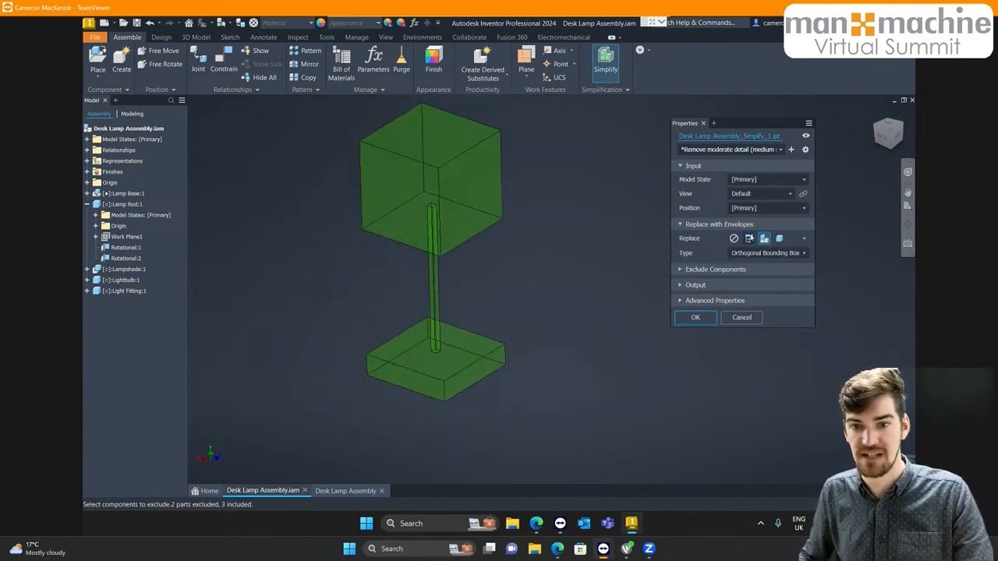
Return to the All in One Envelope with the Oriented Minimum Bounding Box type and inspect its Edge A and Edge B dimensions
click(750, 239)
click(758, 254)
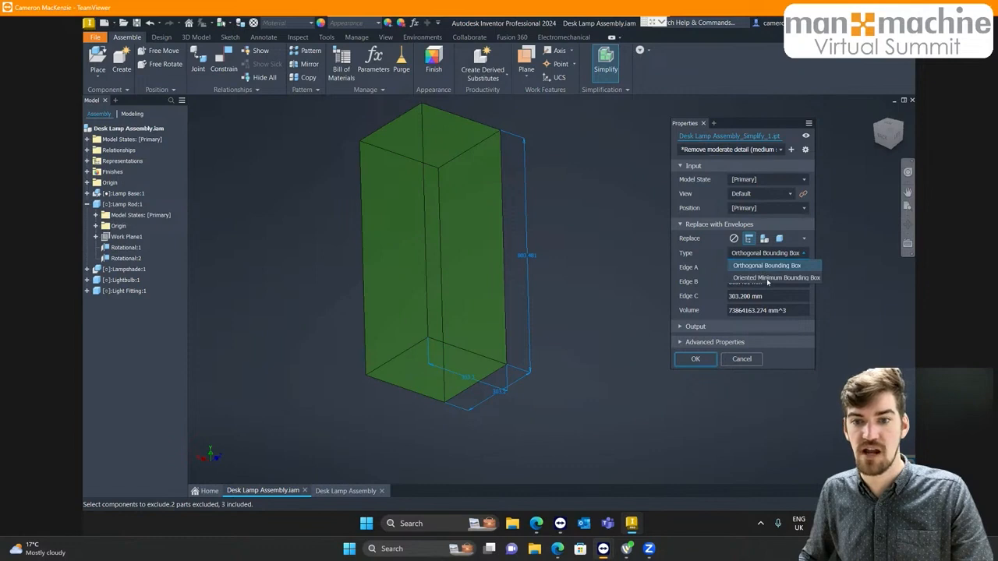
click(767, 279)
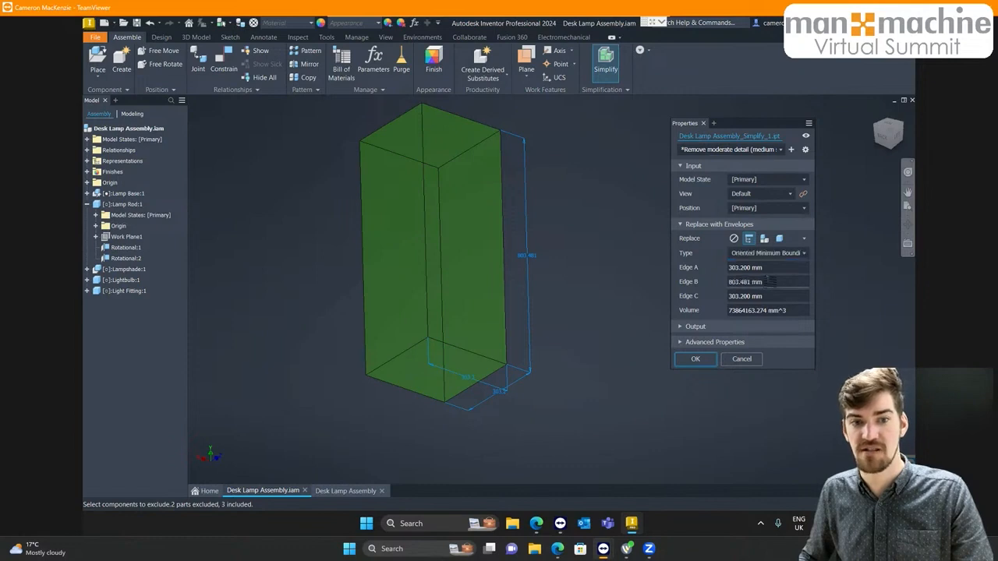
click(764, 238)
click(749, 239)
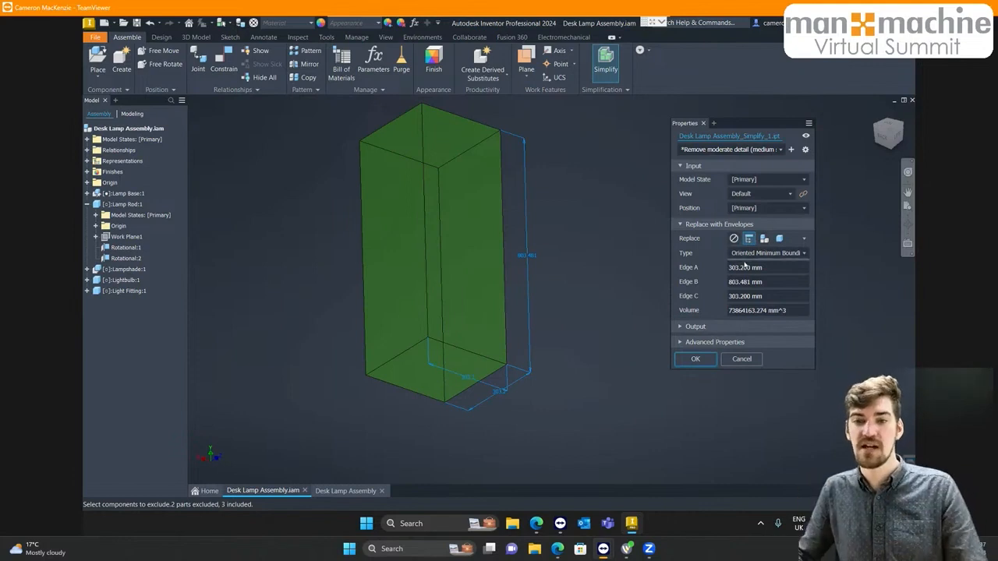
double_click(744, 267)
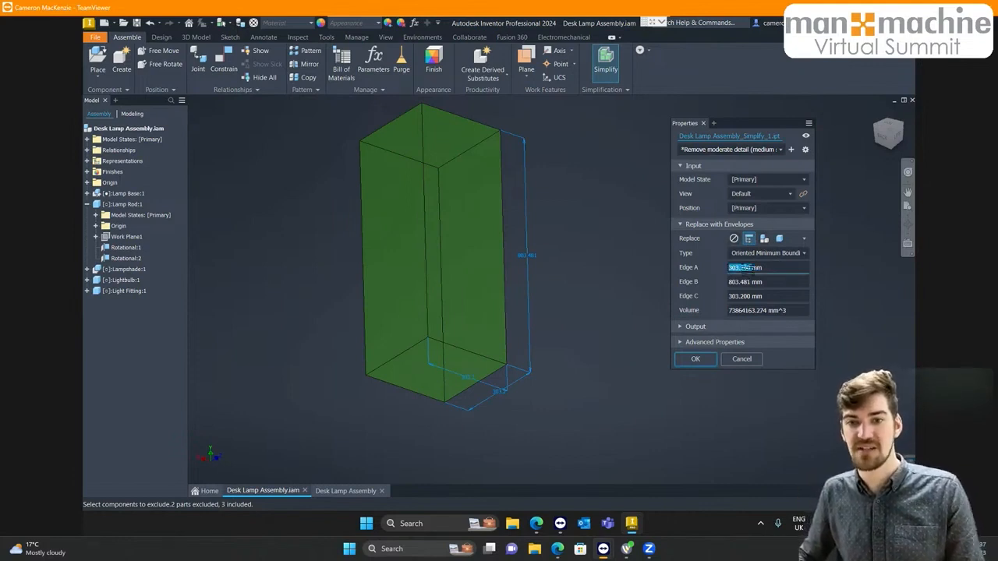
click(742, 283)
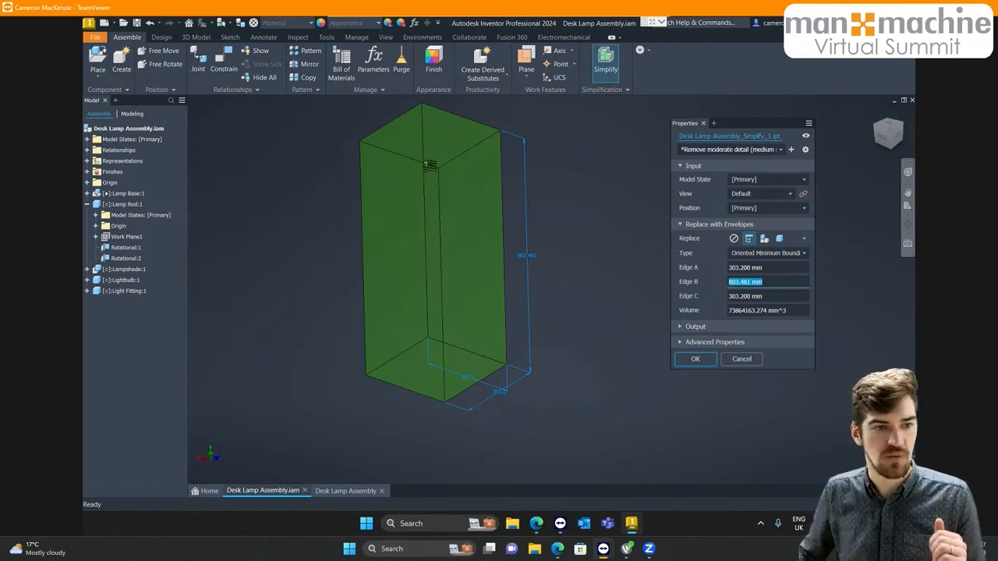
click(86, 204)
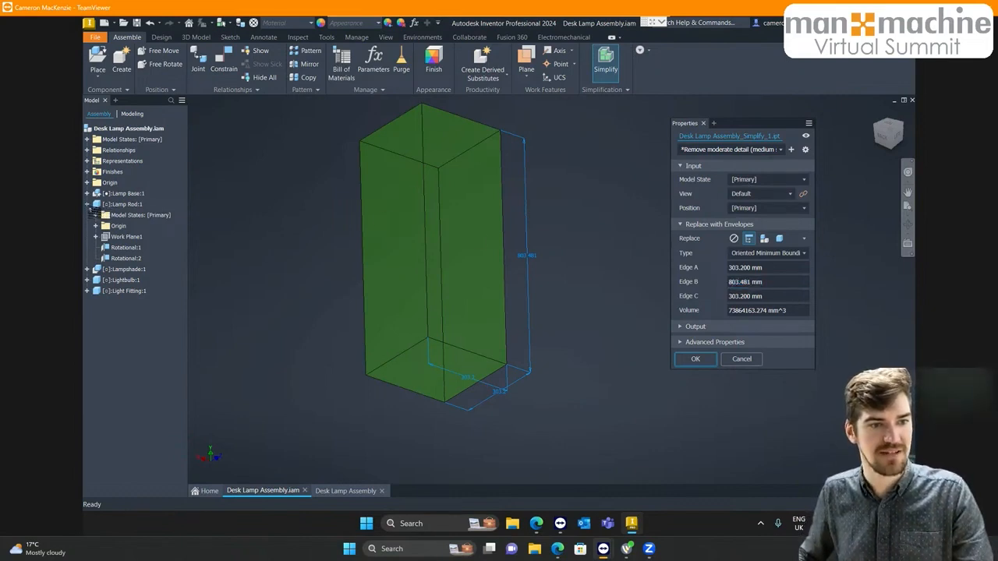